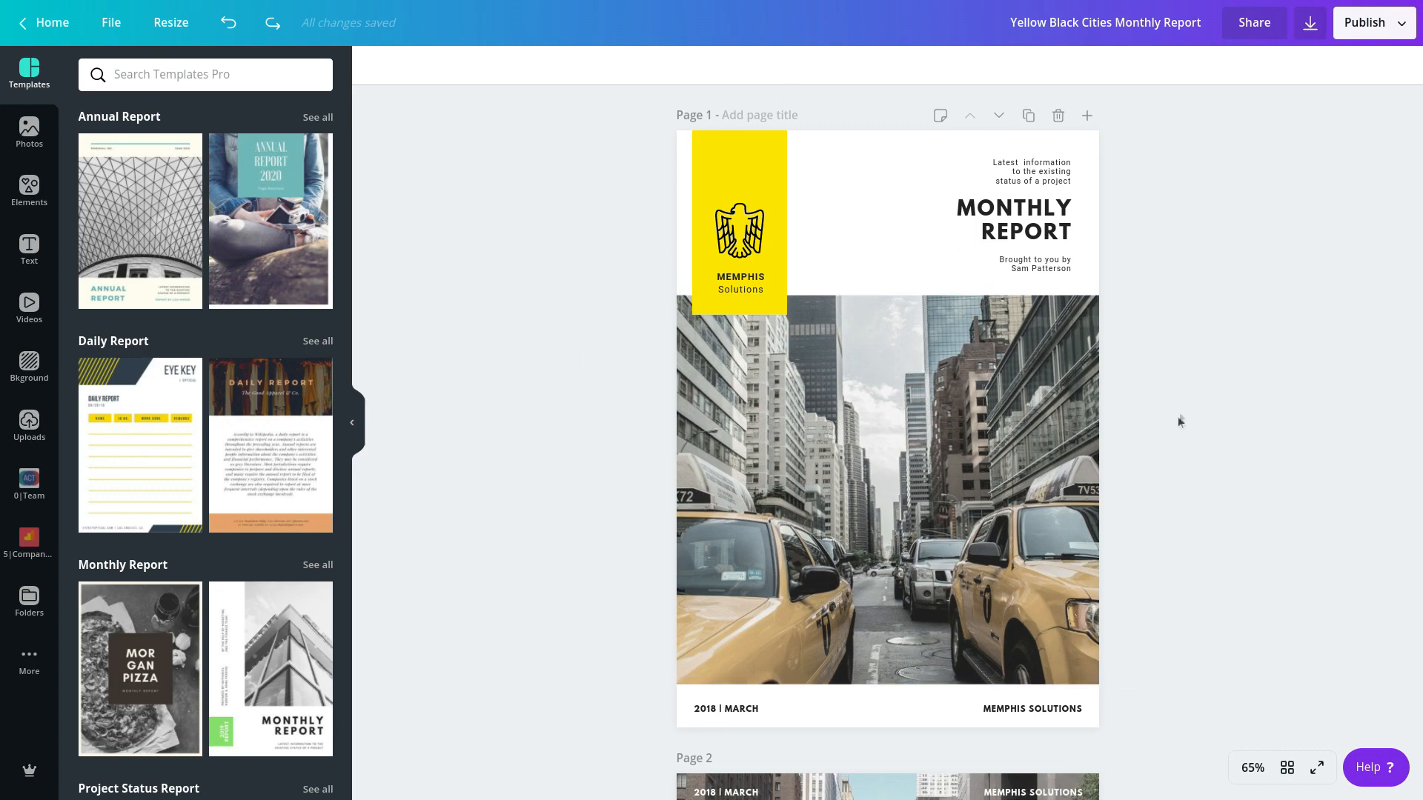
- Look through pages 1 to 3 of the monthly report template to review their layout
scroll(1223, 411, down, 5)
scroll(1223, 411, down, 5)
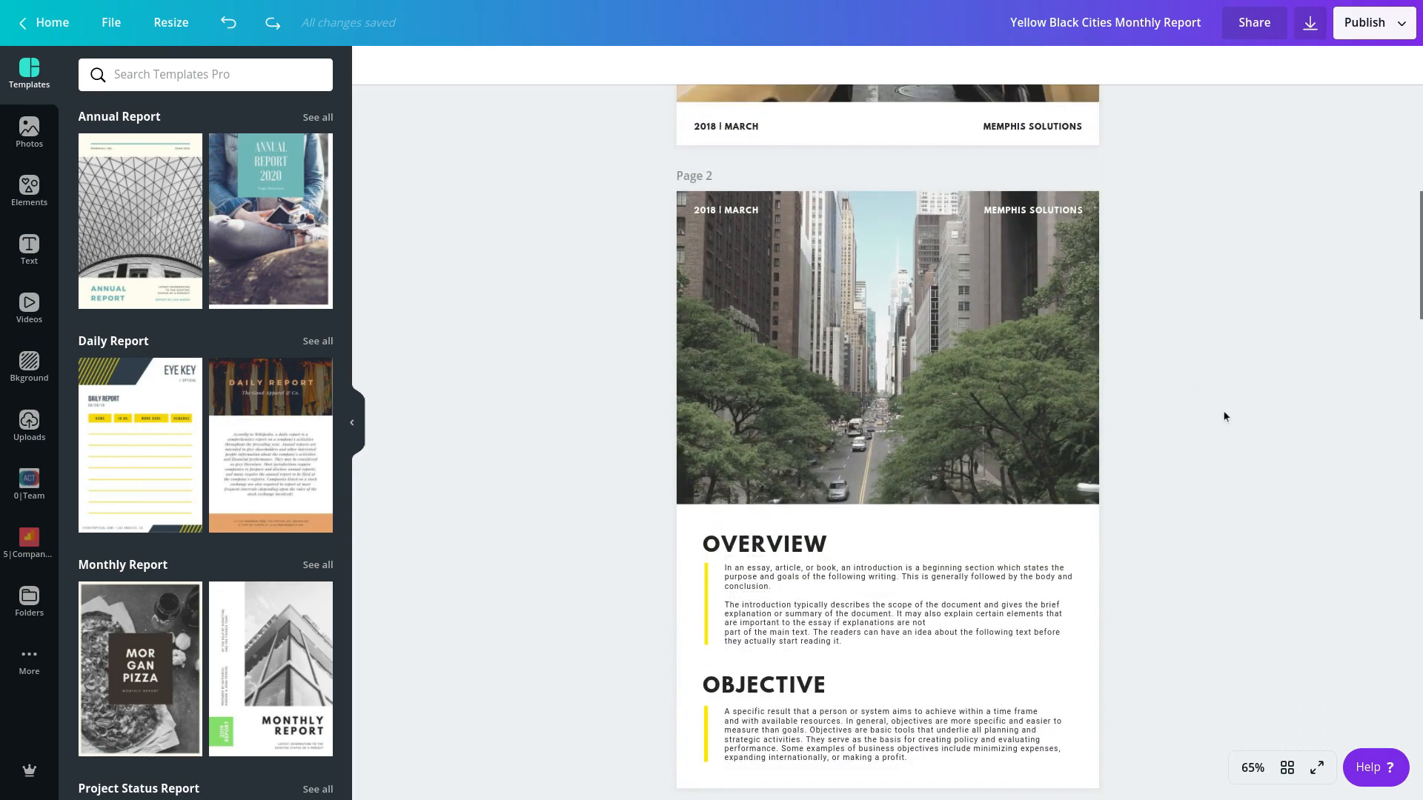
scroll(1223, 416, down, 5)
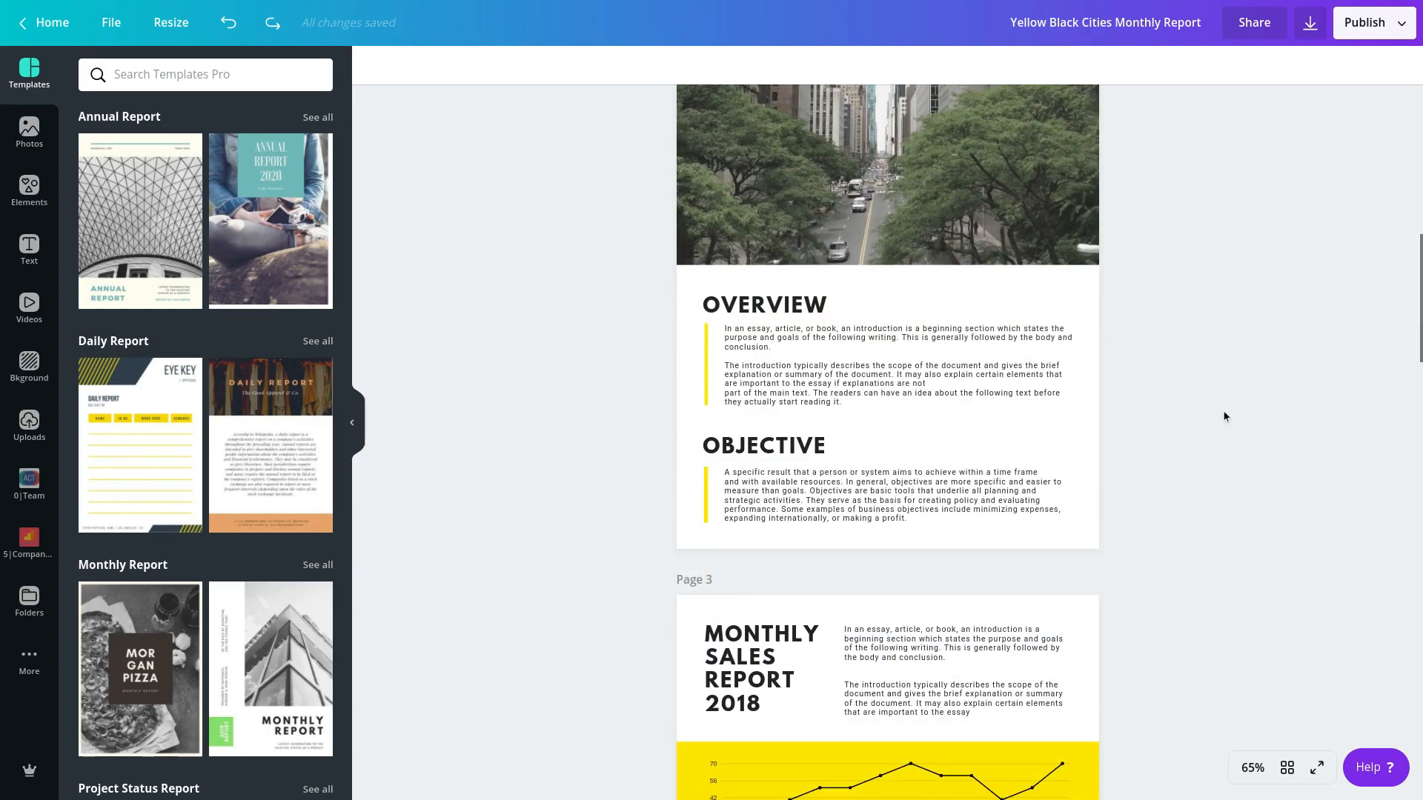
scroll(1225, 417, down, 3)
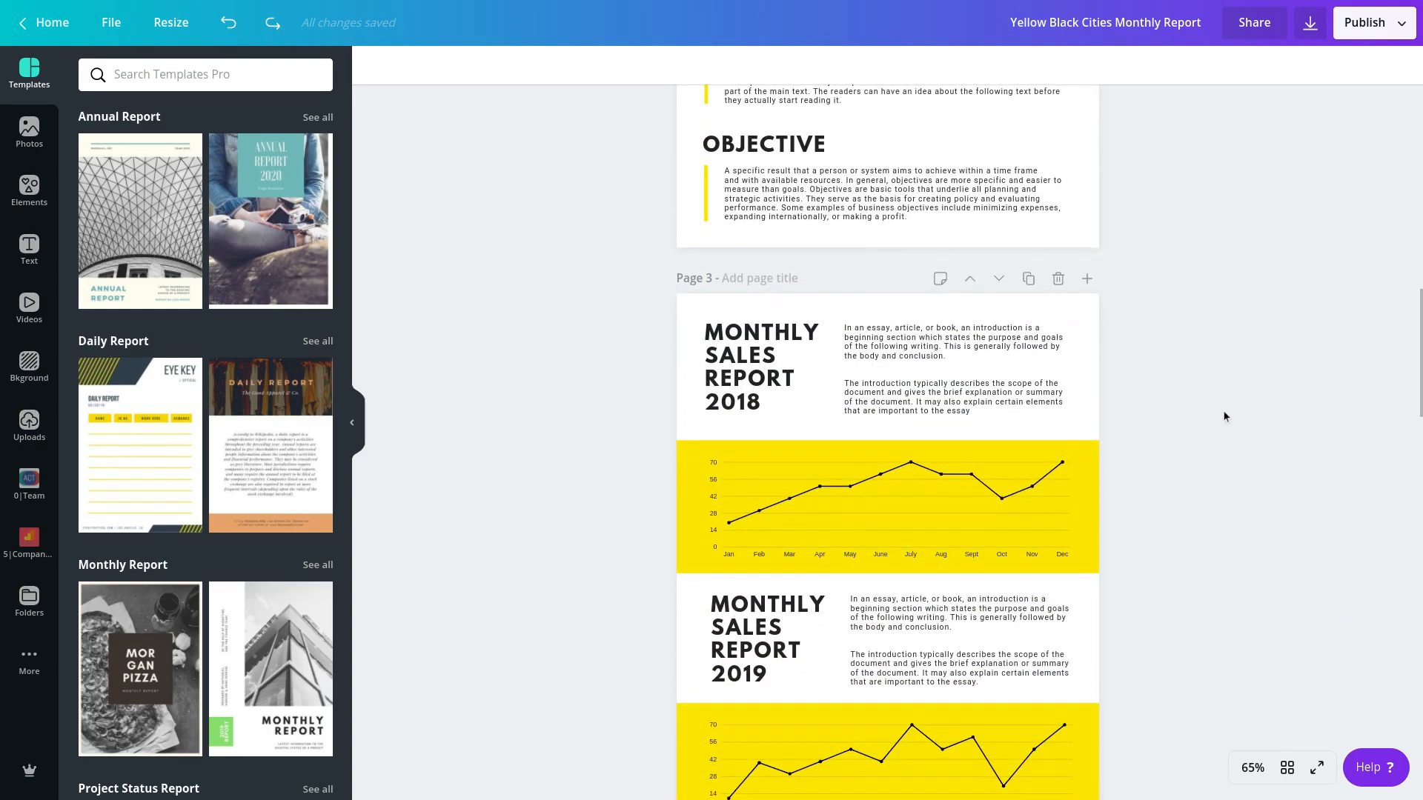
scroll(1224, 415, up, 1)
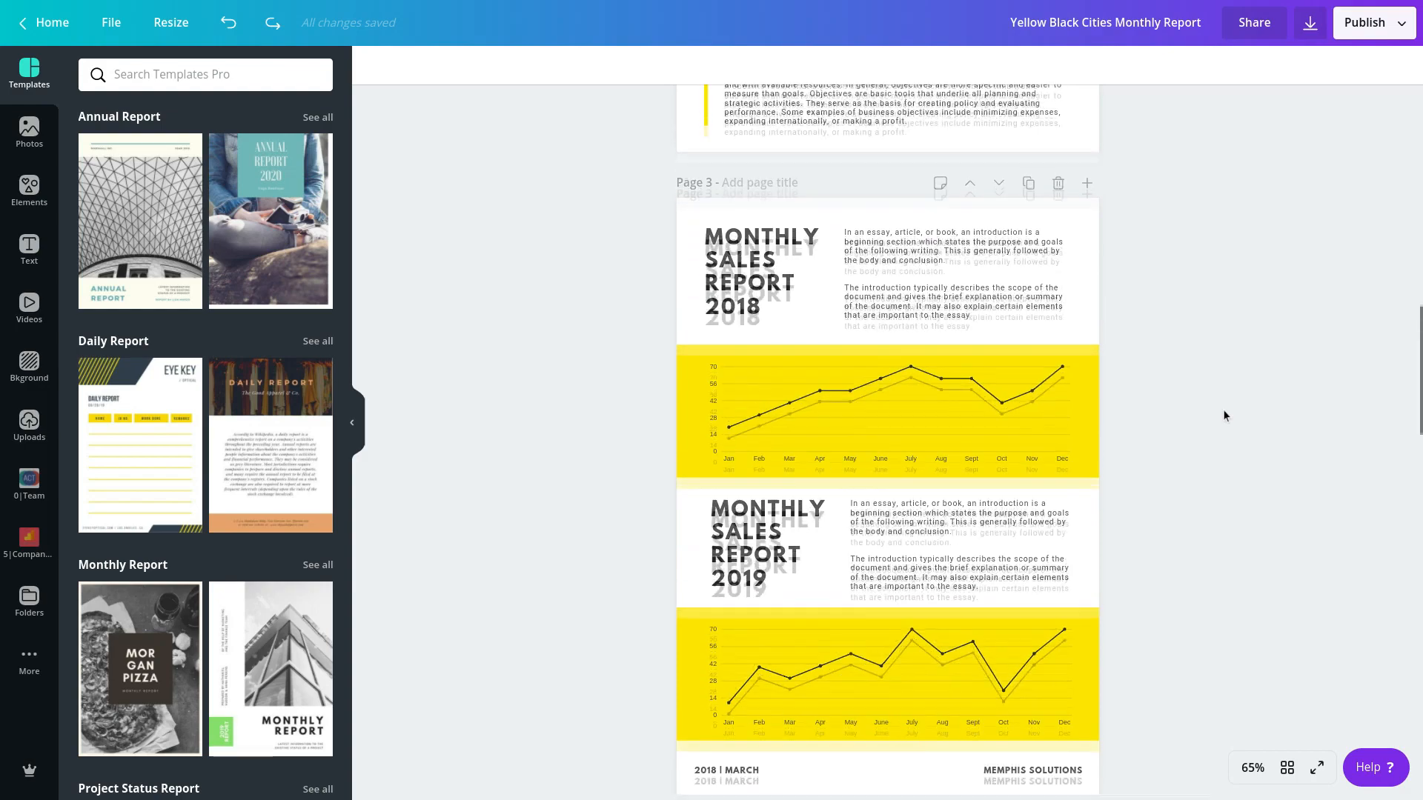
scroll(1223, 409, up, 8)
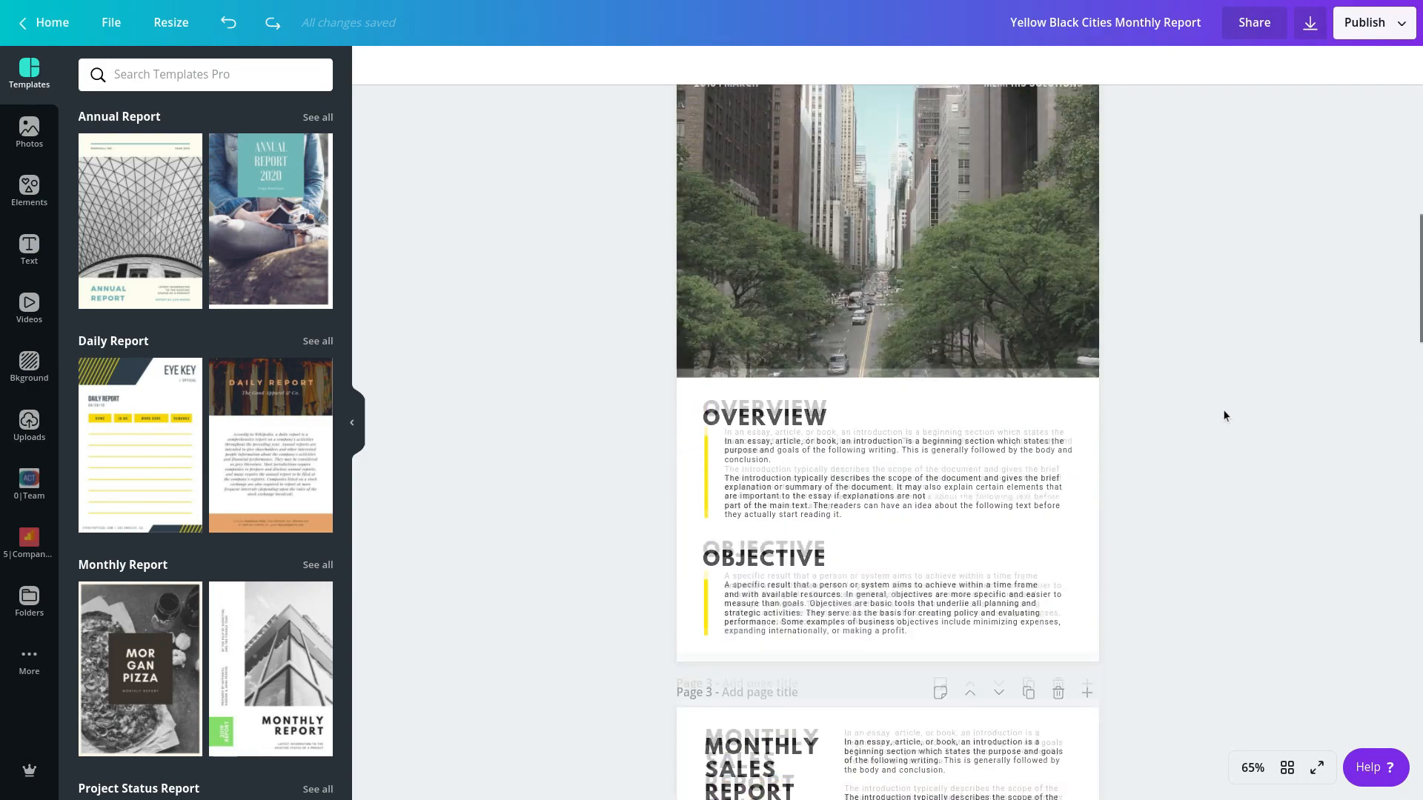
scroll(902, 442, up, 7)
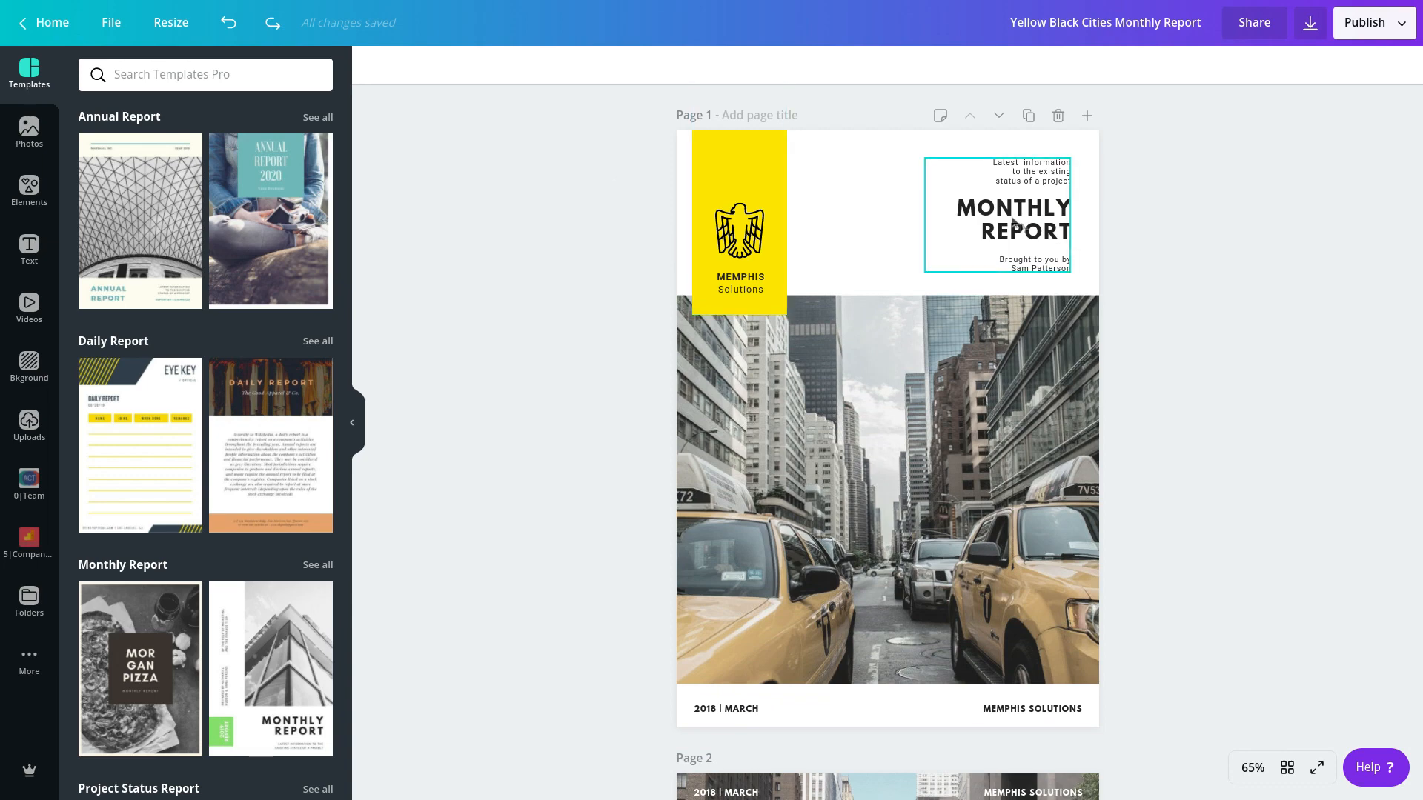
- Change the font of the MONTHLY REPORT title on the cover page to the brand font Montserrat Classic
click(1036, 174)
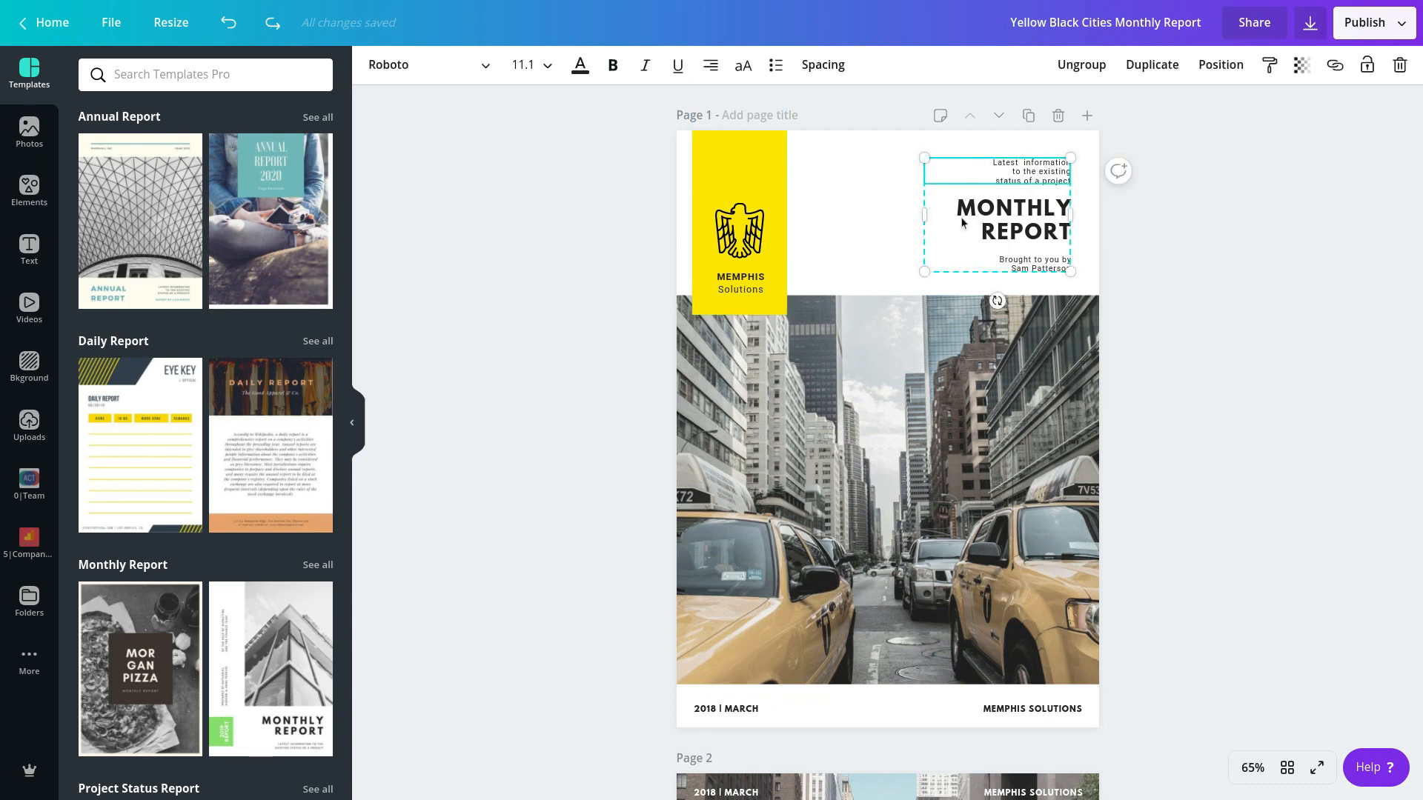
click(1024, 233)
click(1033, 269)
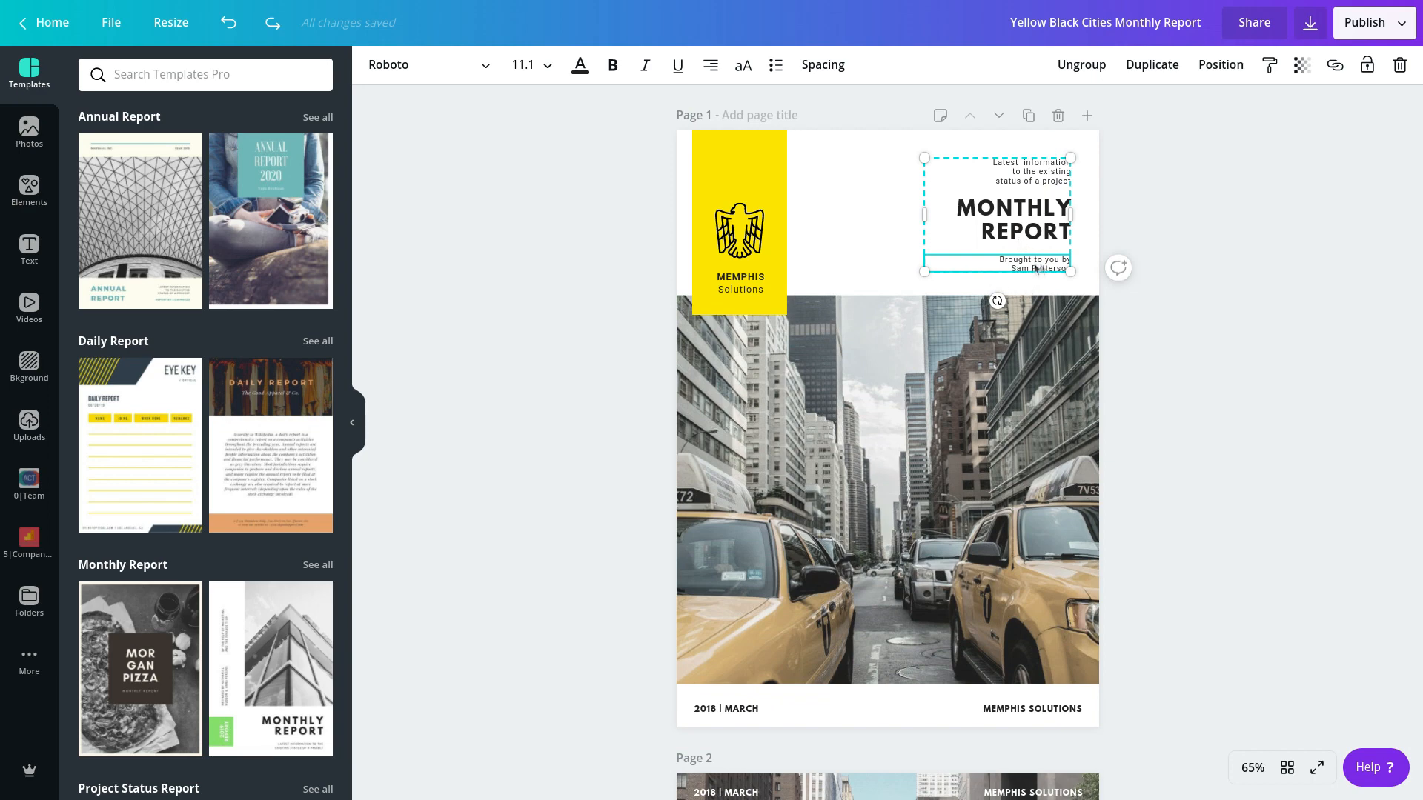
click(1017, 217)
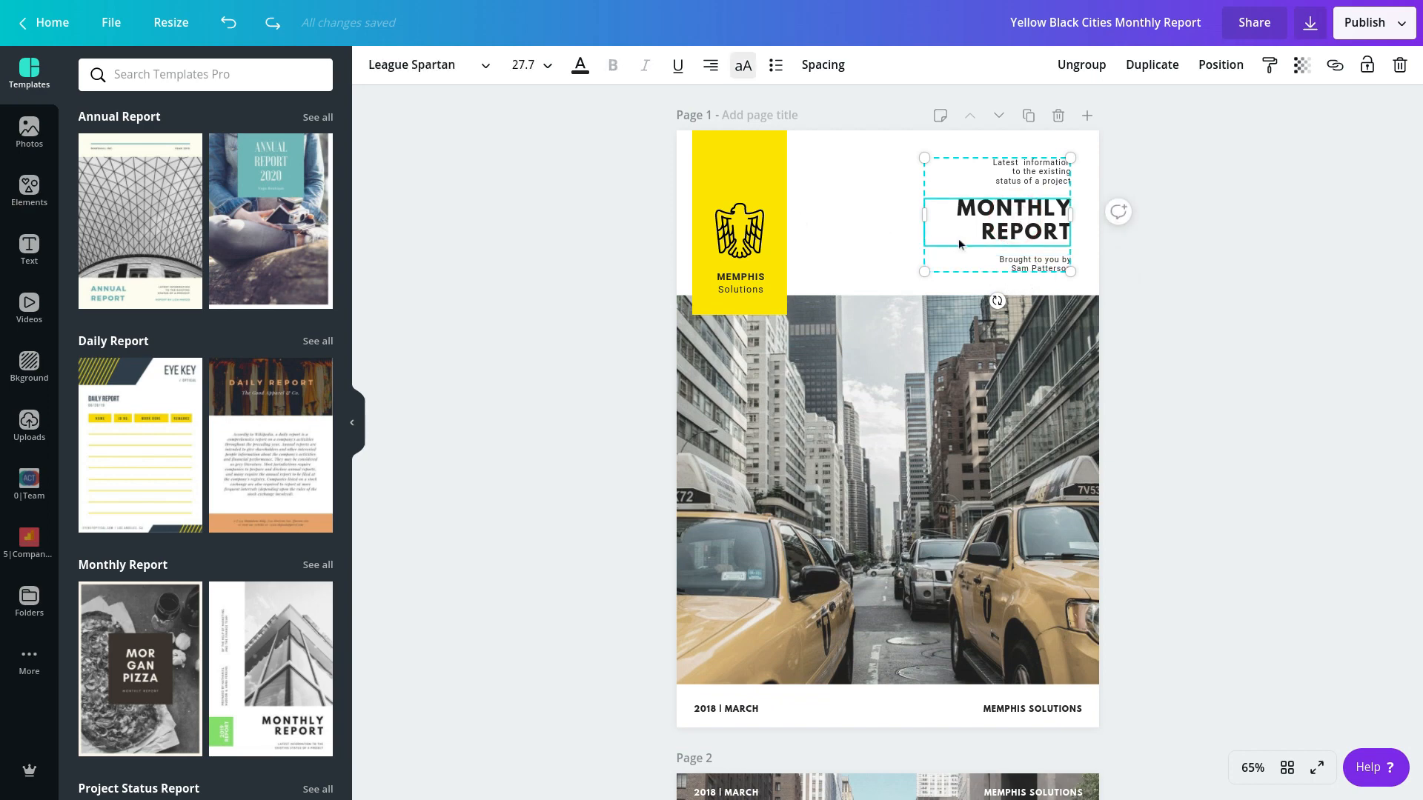
click(437, 68)
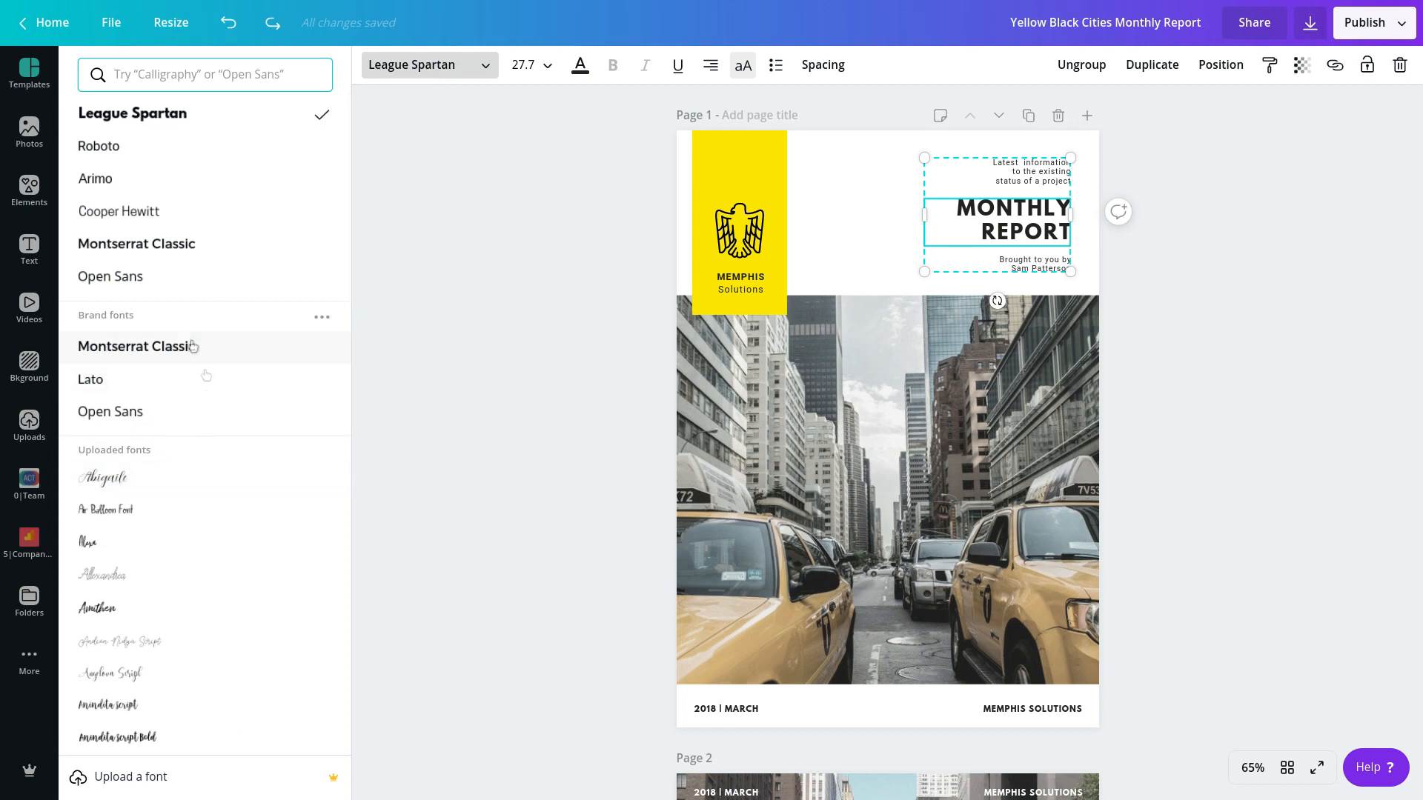
click(169, 351)
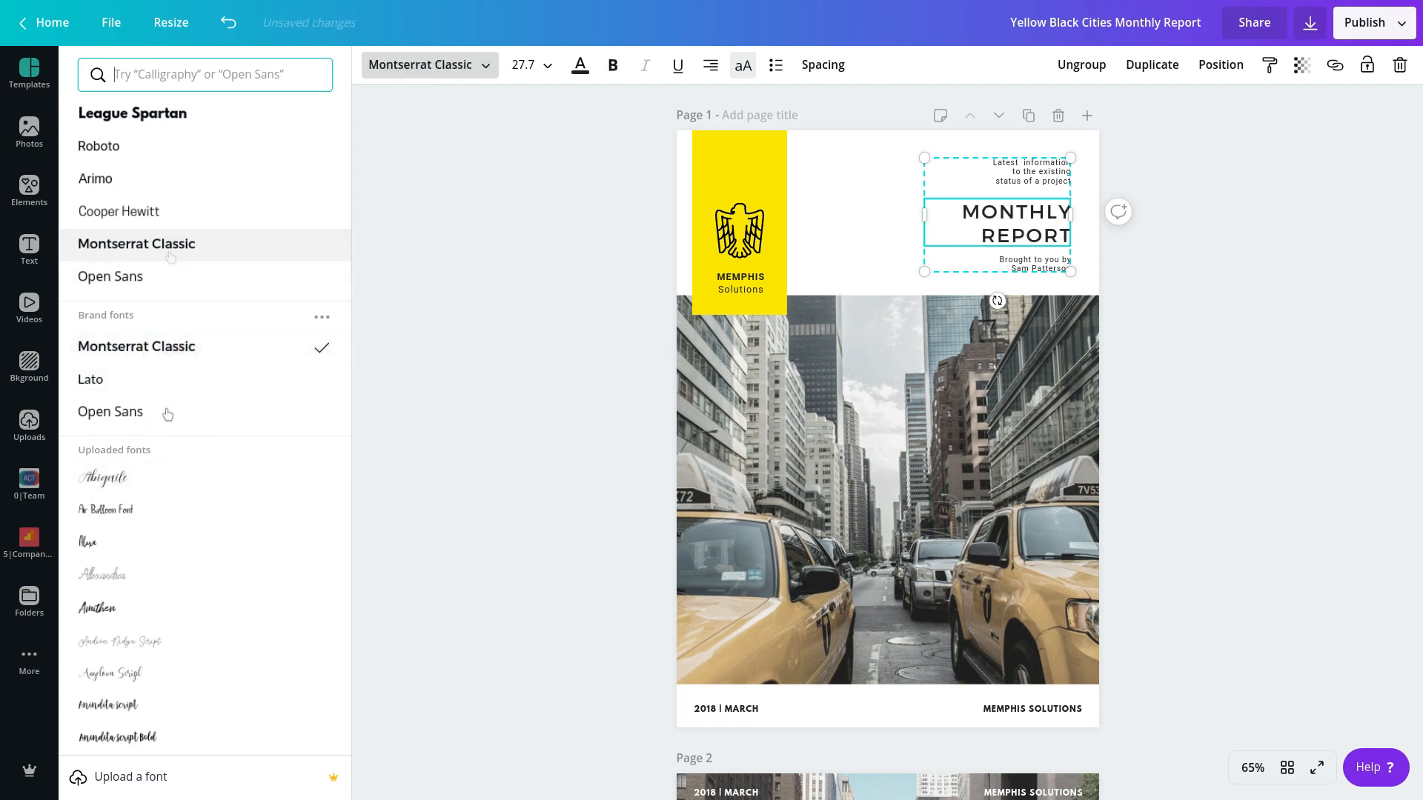
click(474, 67)
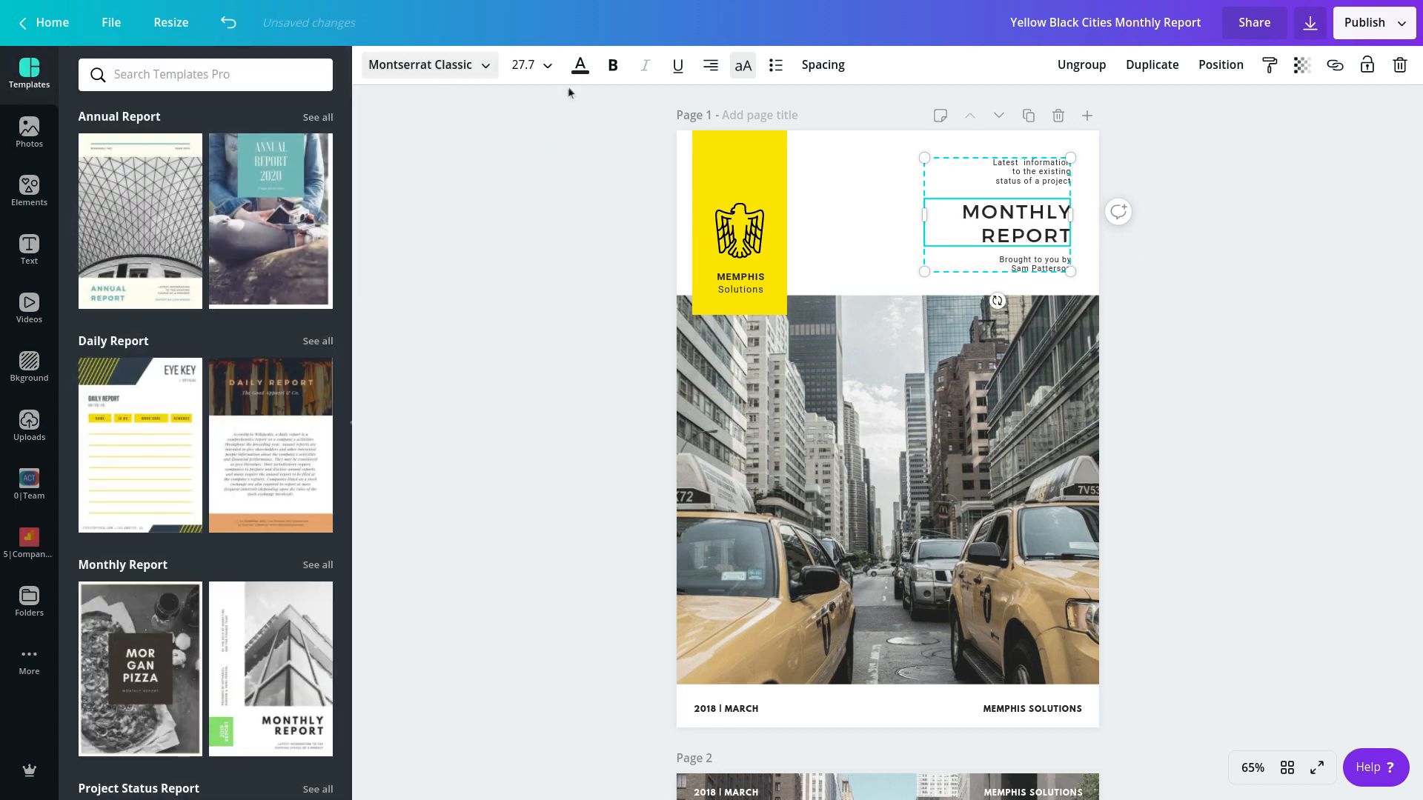
- Make the MONTHLY REPORT title on the cover bold
double_click(987, 236)
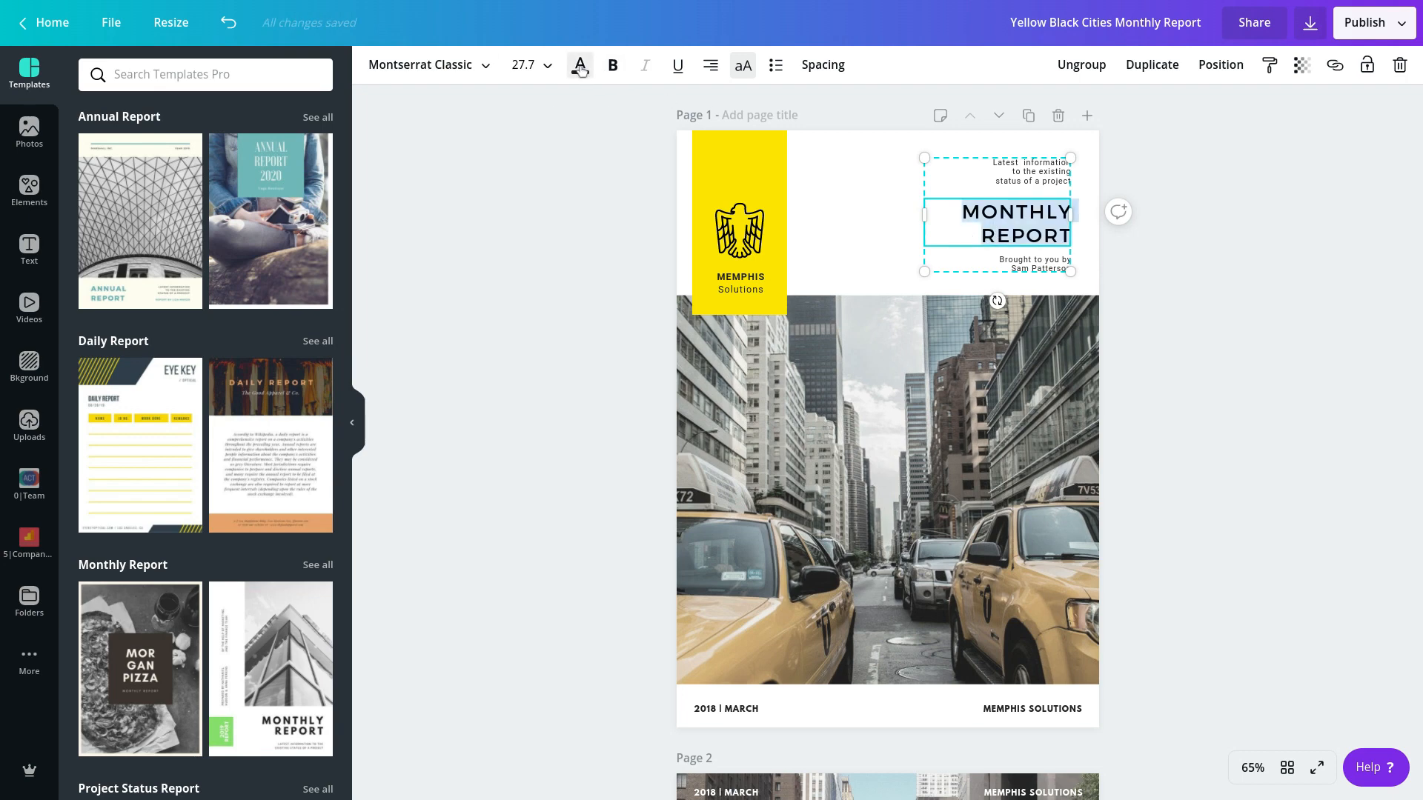
click(615, 67)
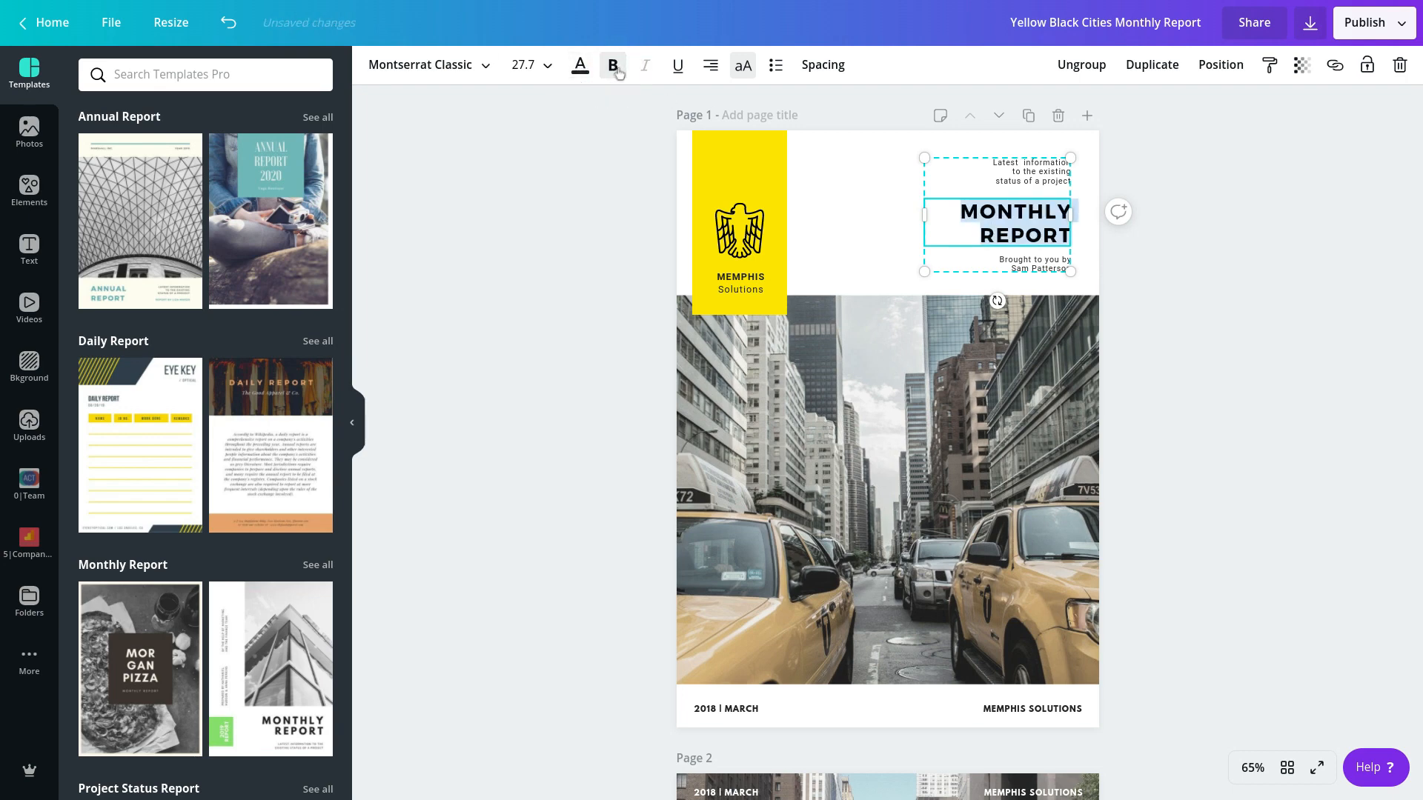
click(607, 289)
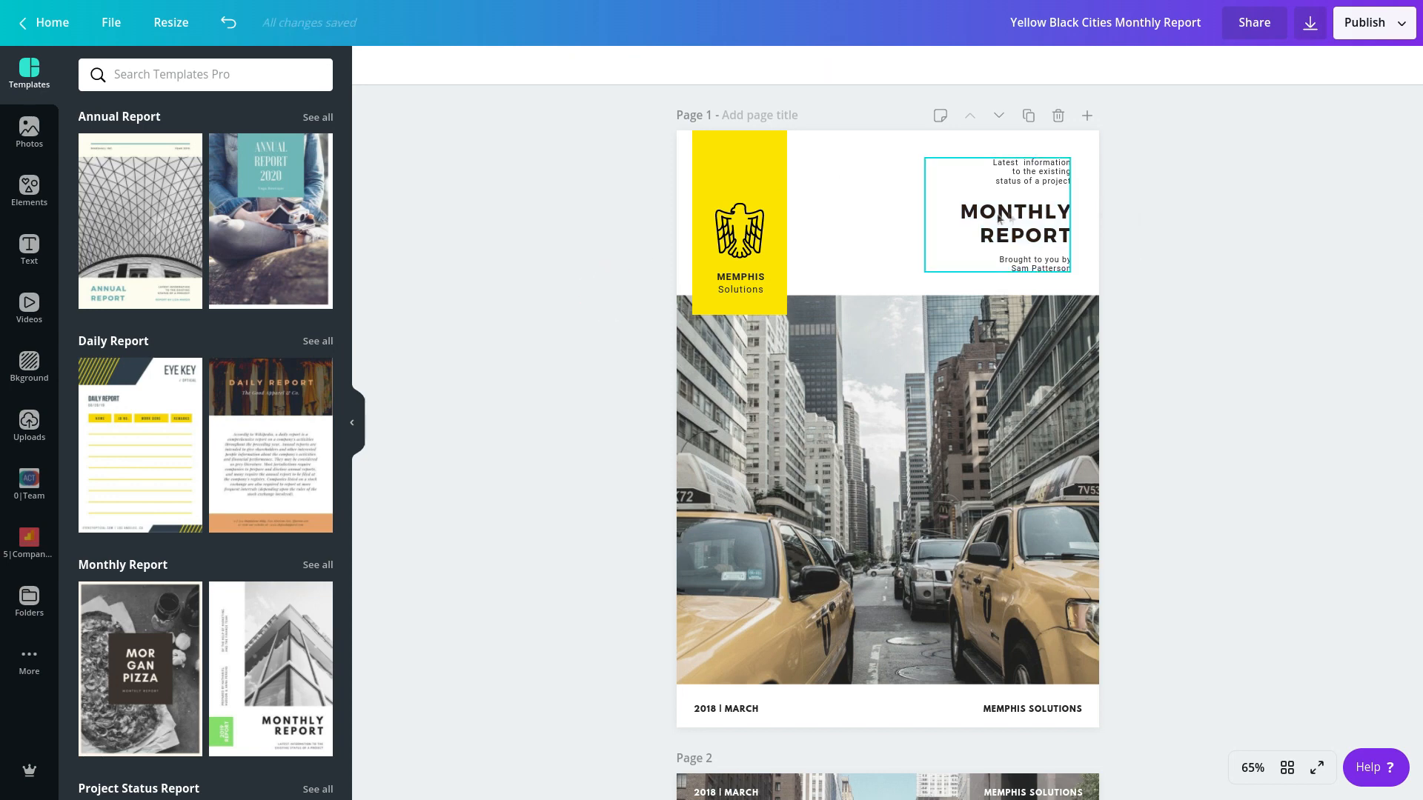
- Open the colour options for the yellow banner behind the cover logo and browse the available palettes
click(737, 169)
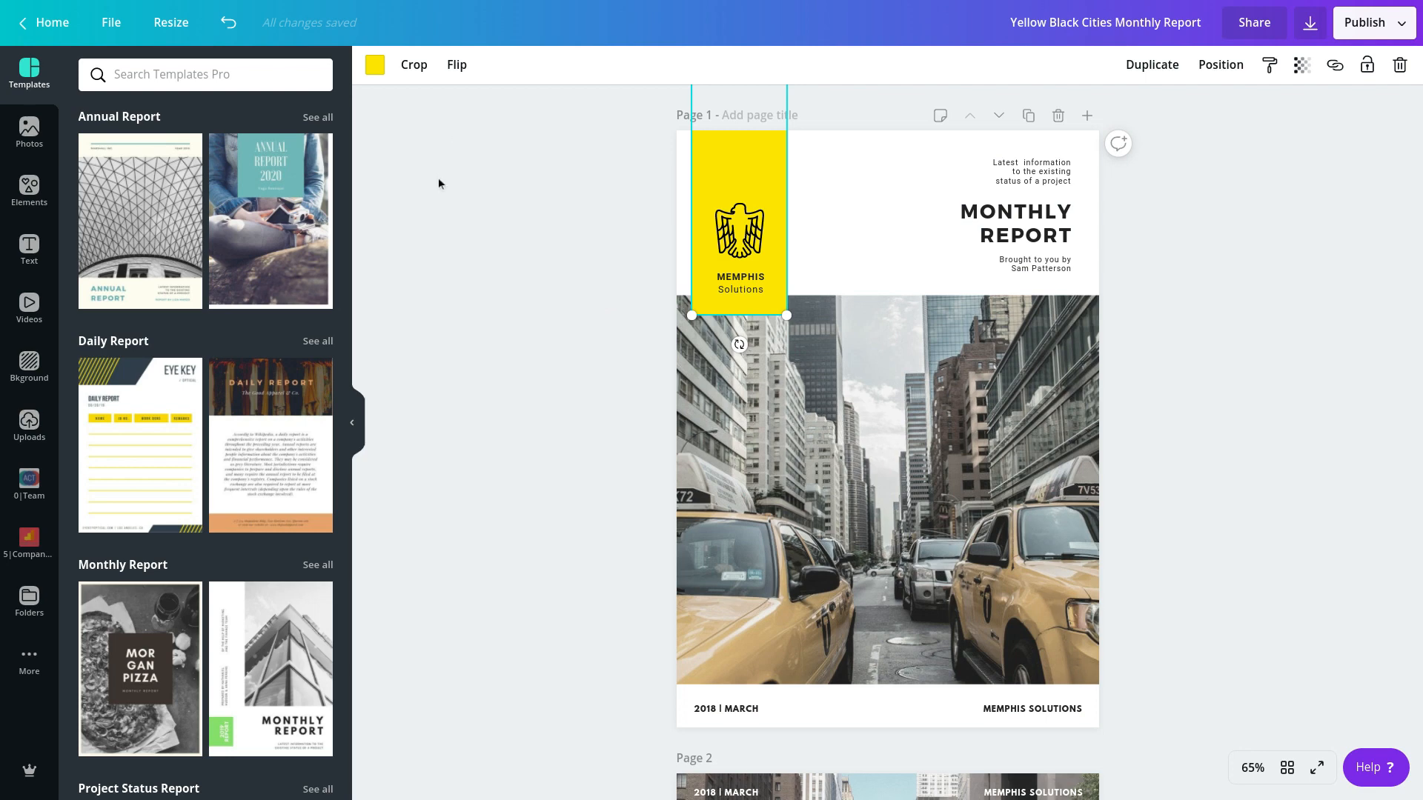
click(376, 71)
scroll(251, 365, down, 5)
scroll(252, 365, up, 5)
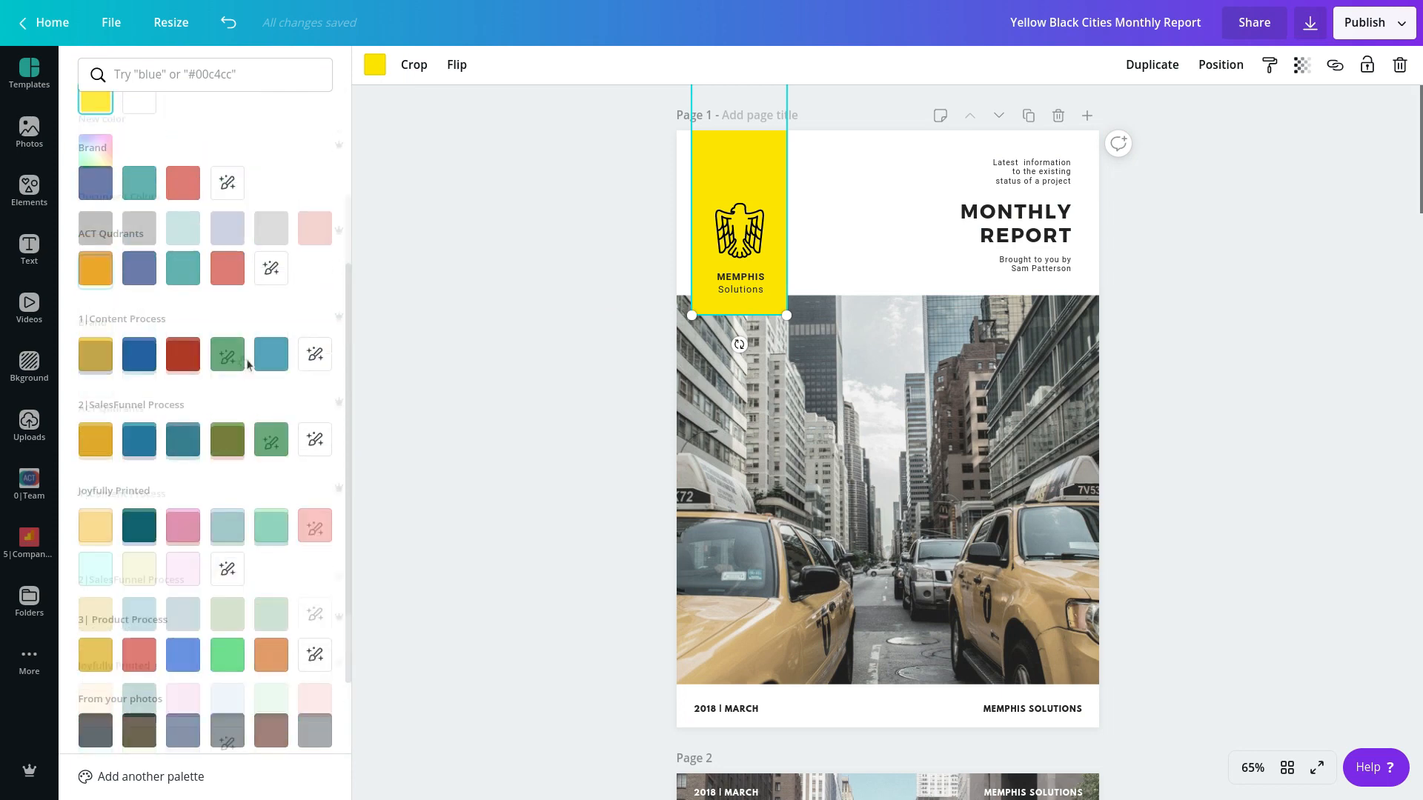
- Try the custom pink #fc0190 as the colour of the cover banner
click(100, 159)
drag(141, 293, 285, 292)
click(236, 320)
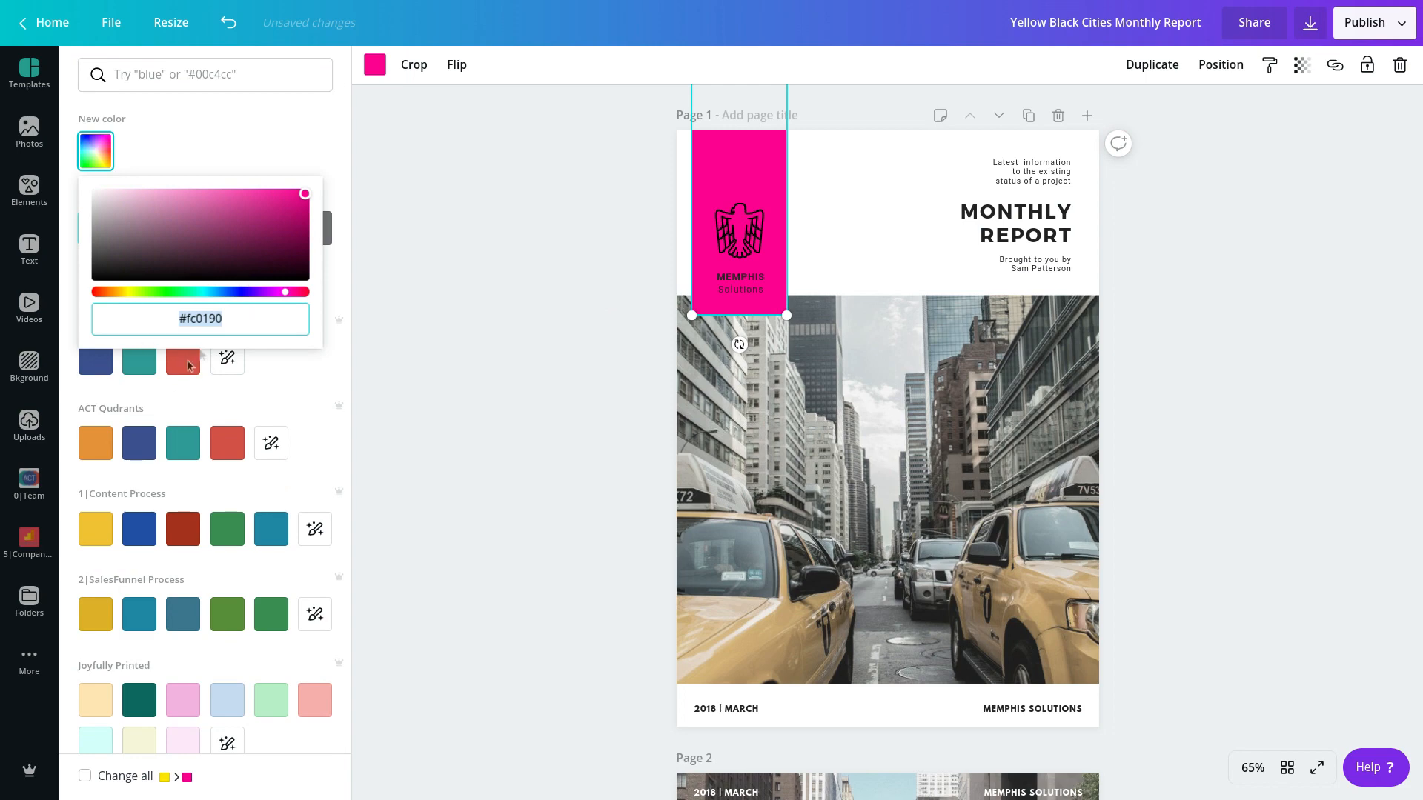
- Recolour the cover banner with the blue from the Brand palette
click(126, 400)
click(96, 358)
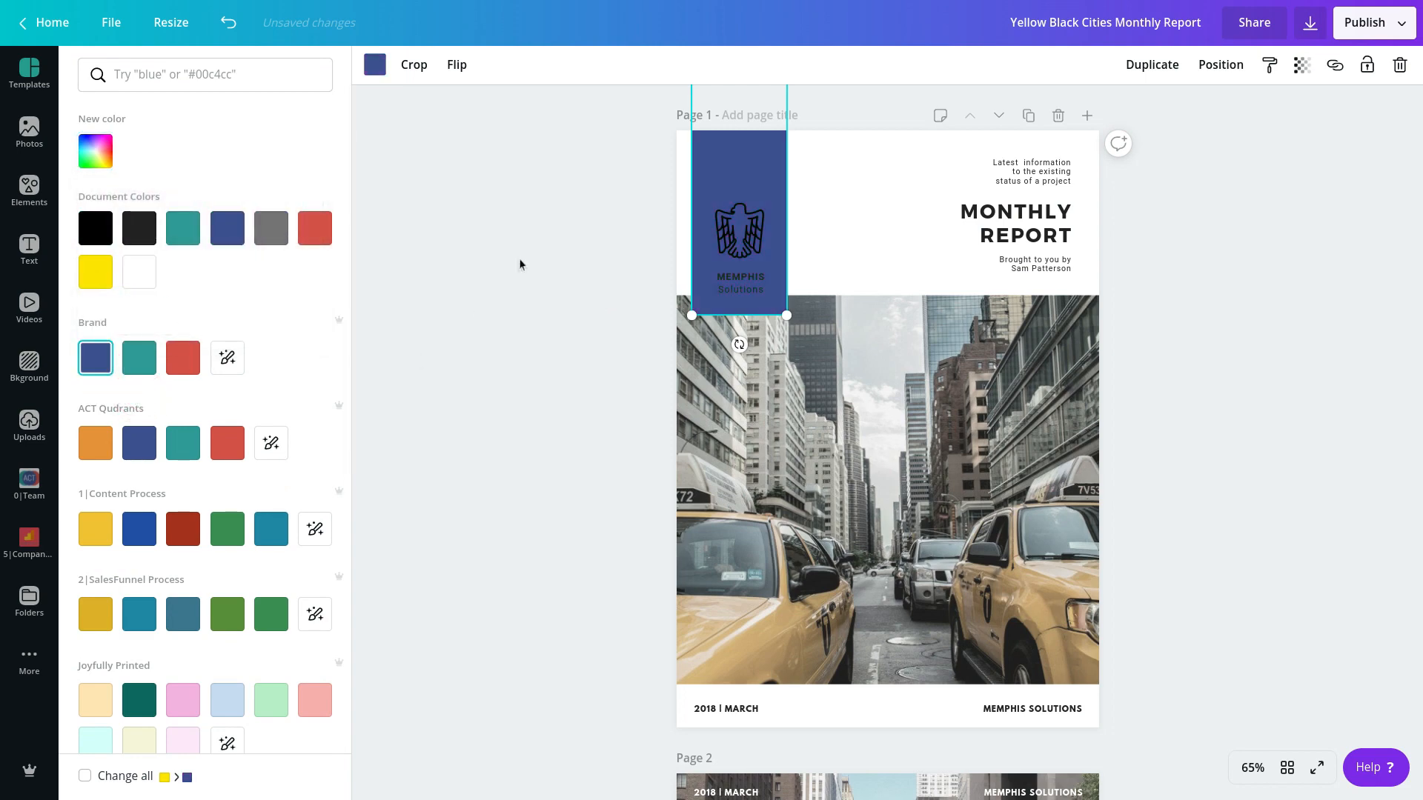
click(519, 261)
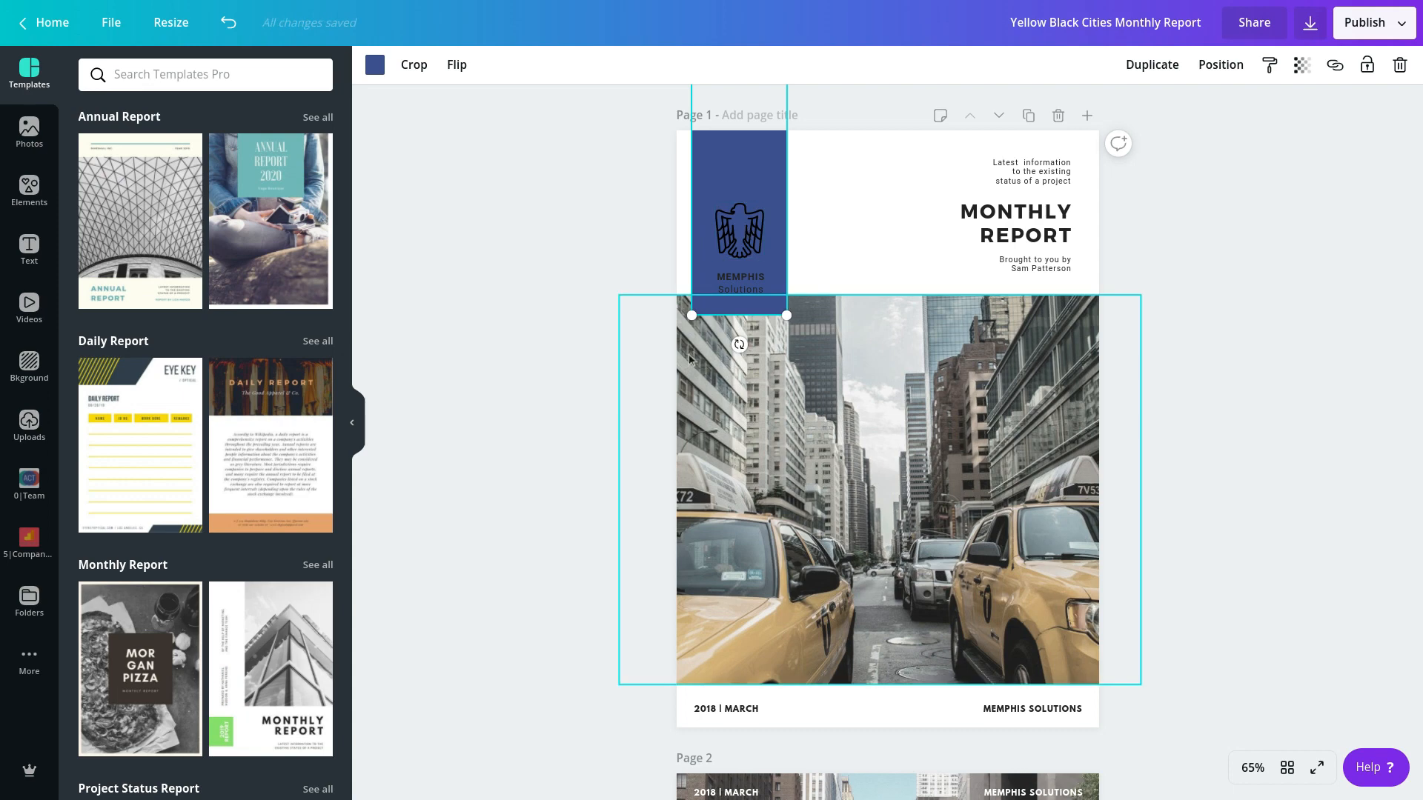
- Set both text lines under the logo, MEMPHIS and Solutions, to white
click(748, 294)
click(749, 282)
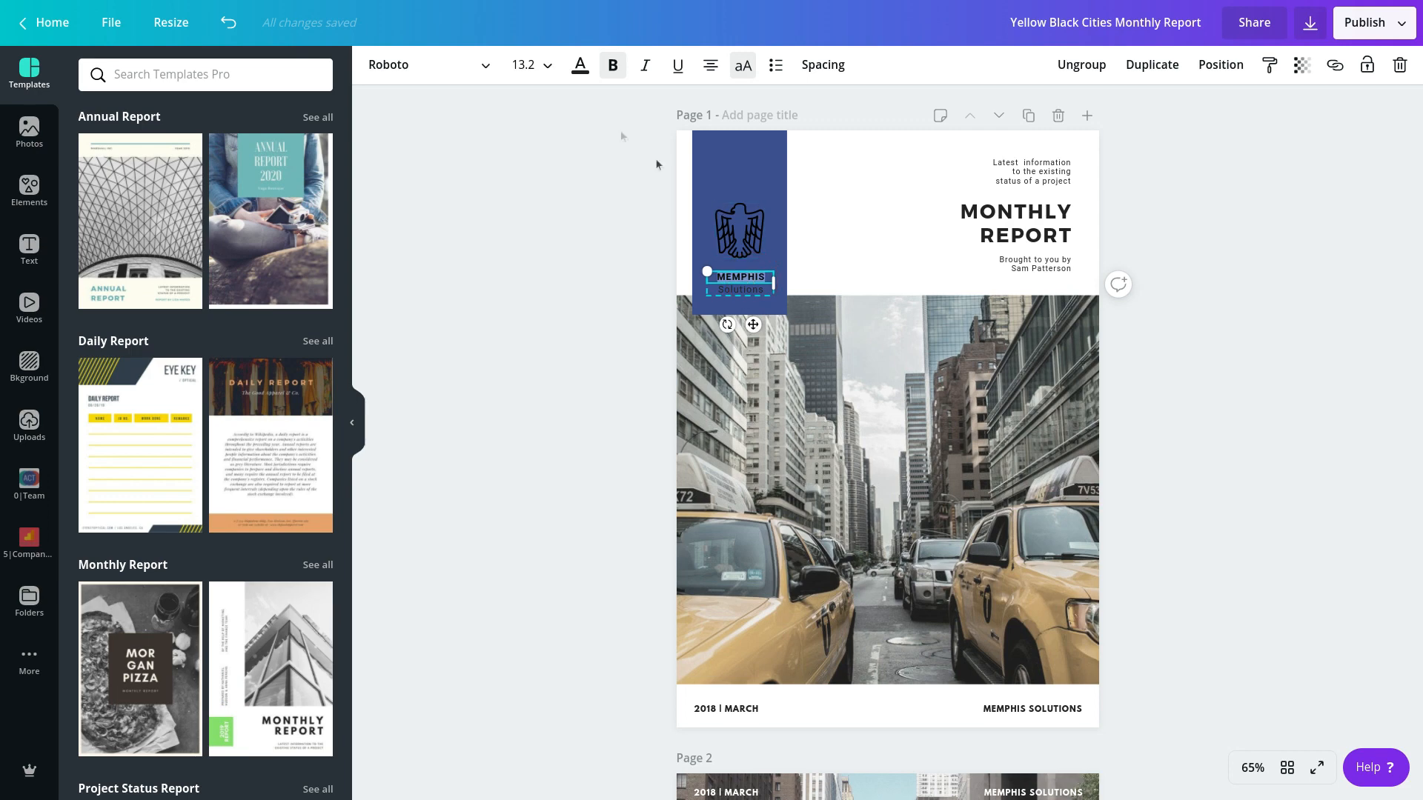
click(579, 66)
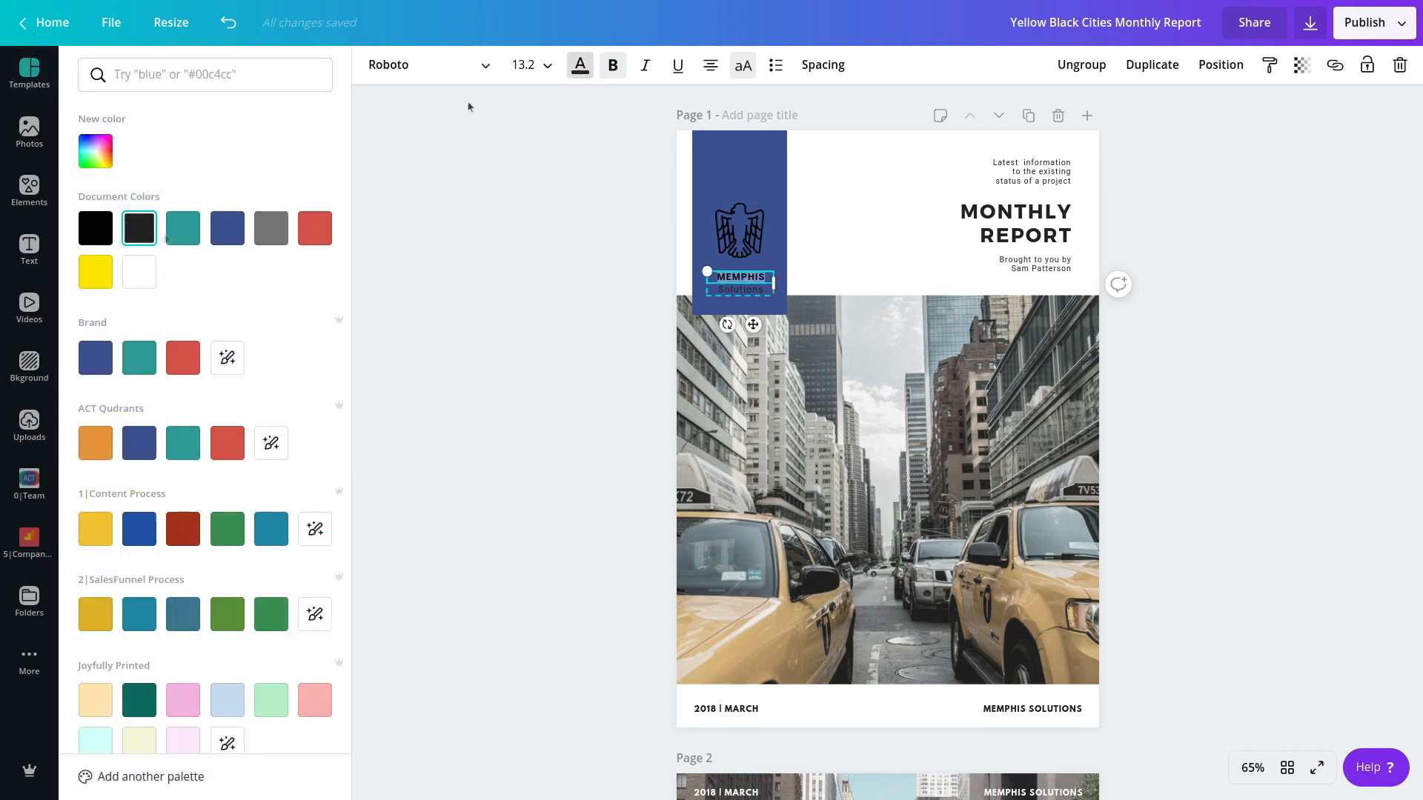
click(156, 274)
double_click(740, 289)
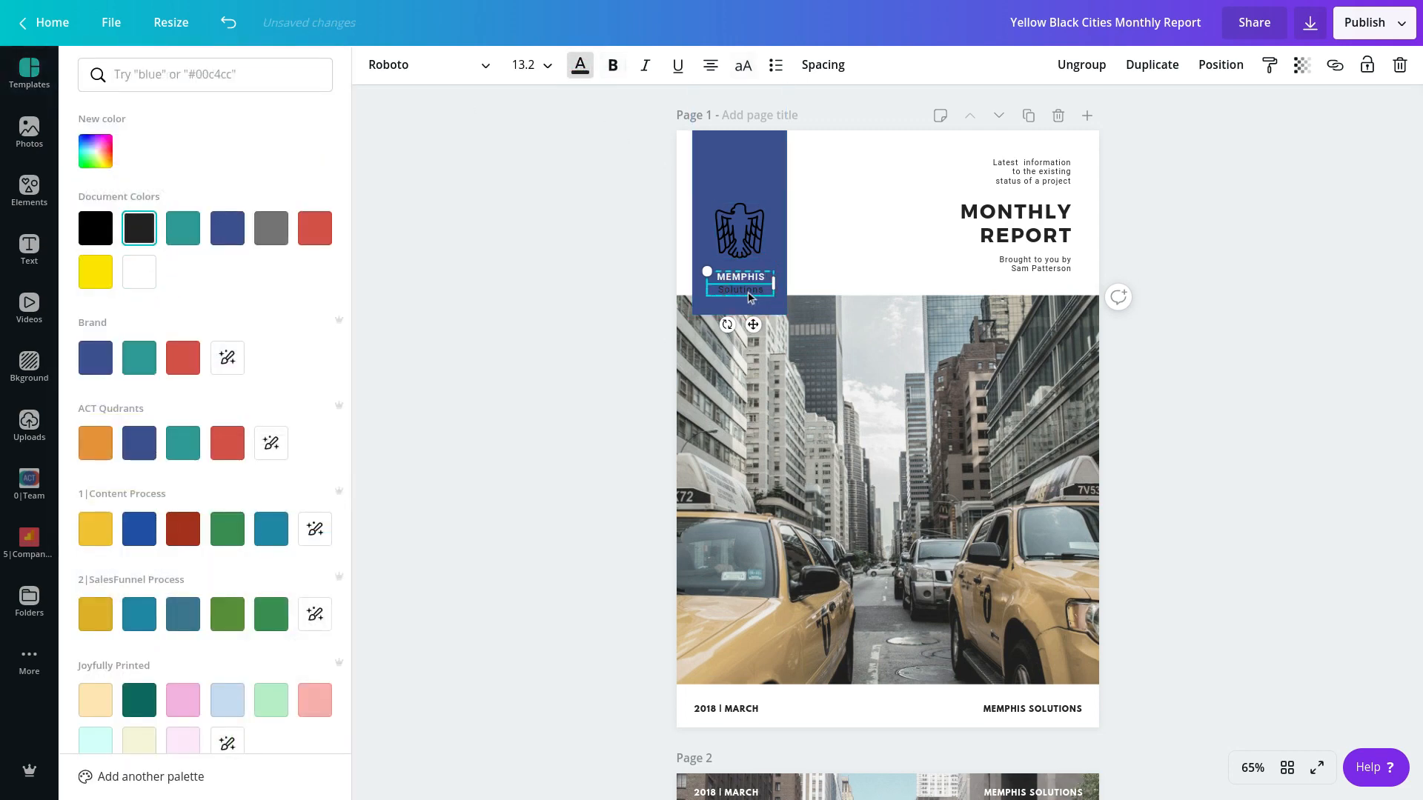
click(140, 272)
click(651, 238)
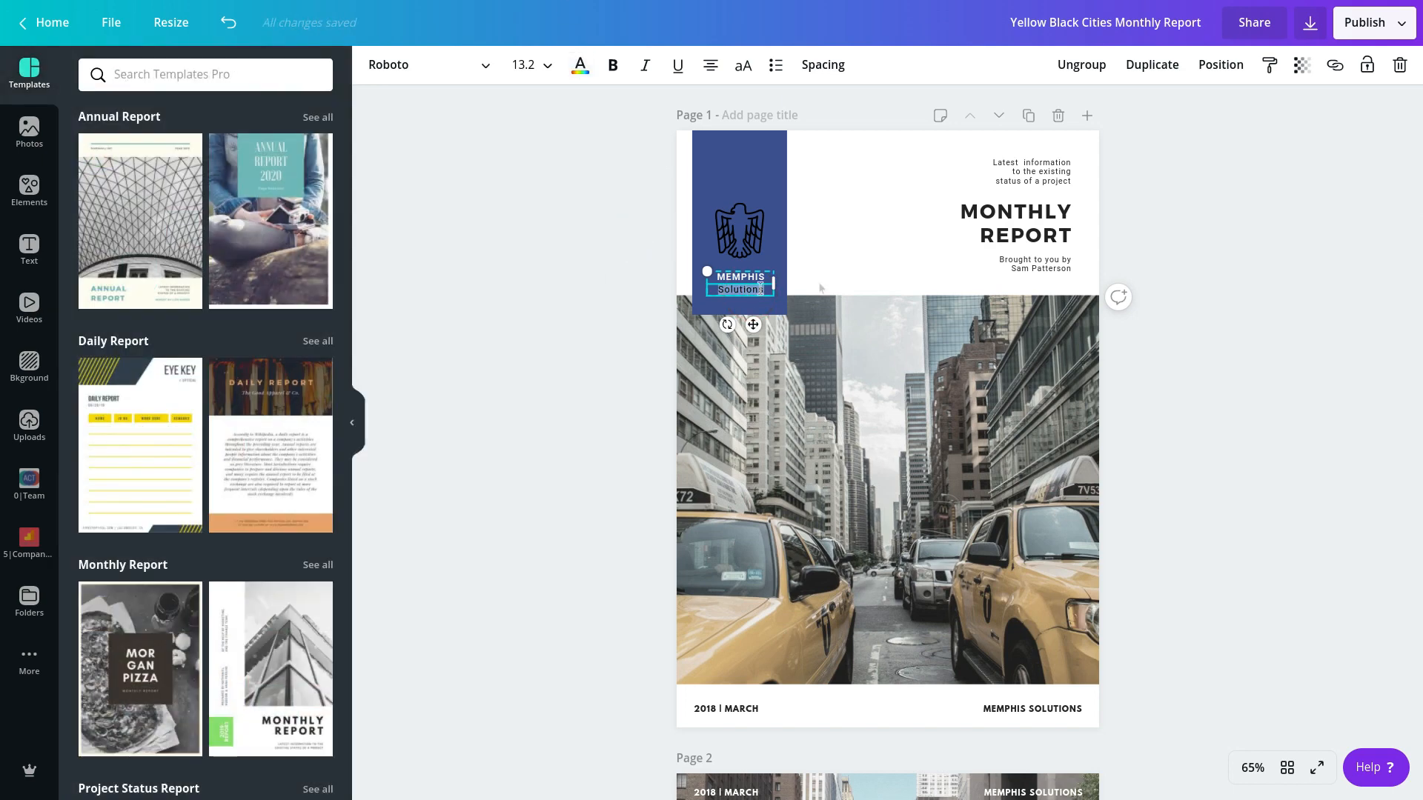
click(1245, 320)
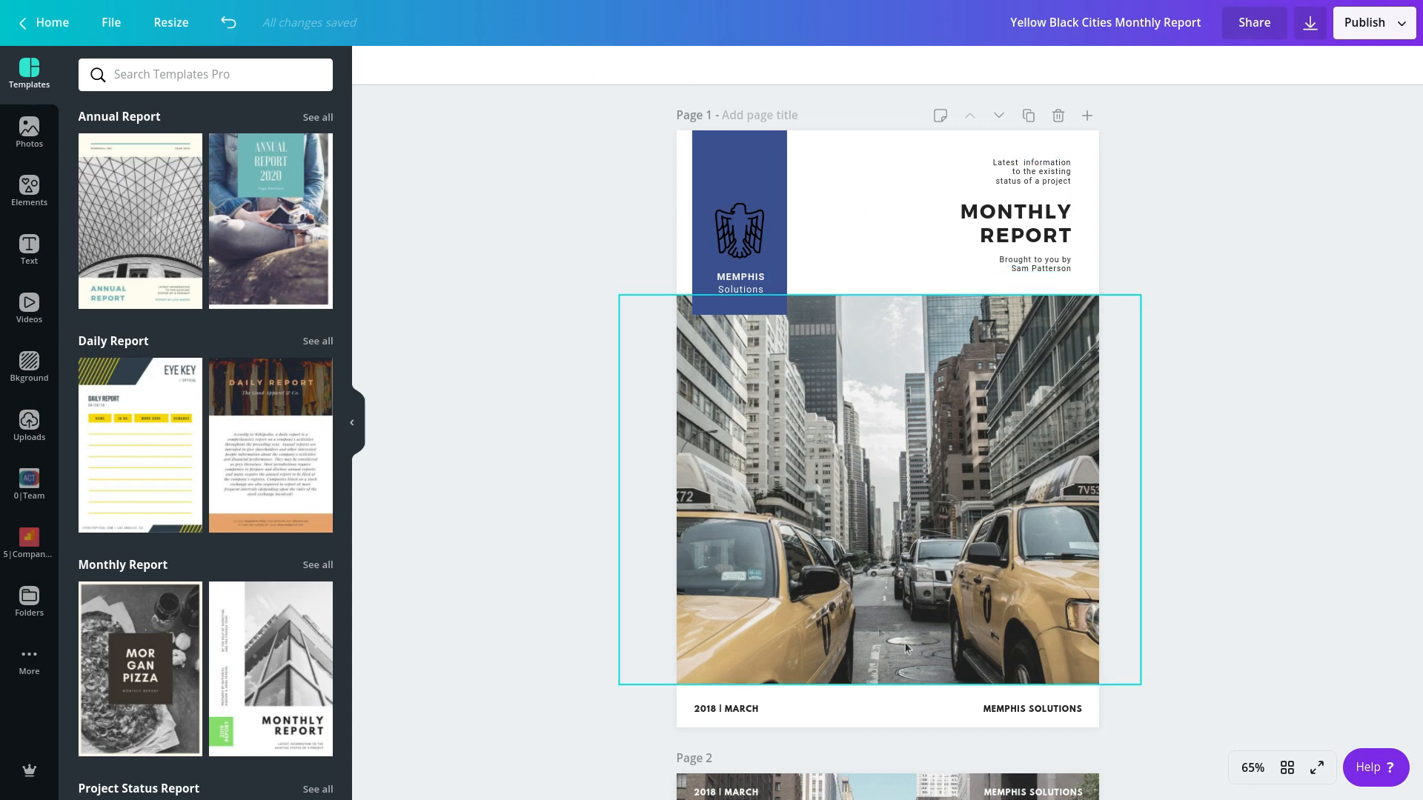
- Change the cover's footer texts, 2018 | MARCH and MEMPHIS SOLUTIONS, to the brand font Montserrat Classic
click(750, 713)
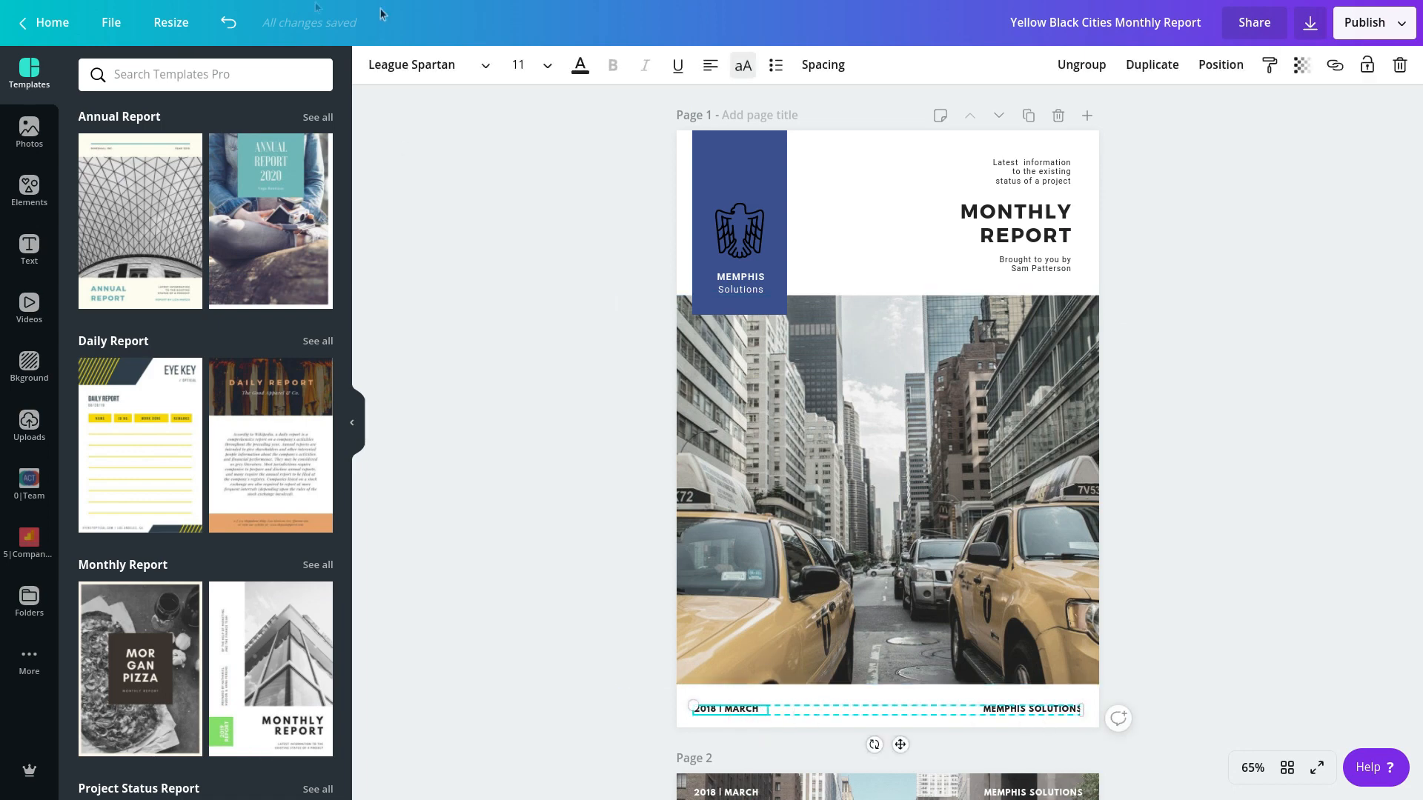
click(448, 70)
click(148, 347)
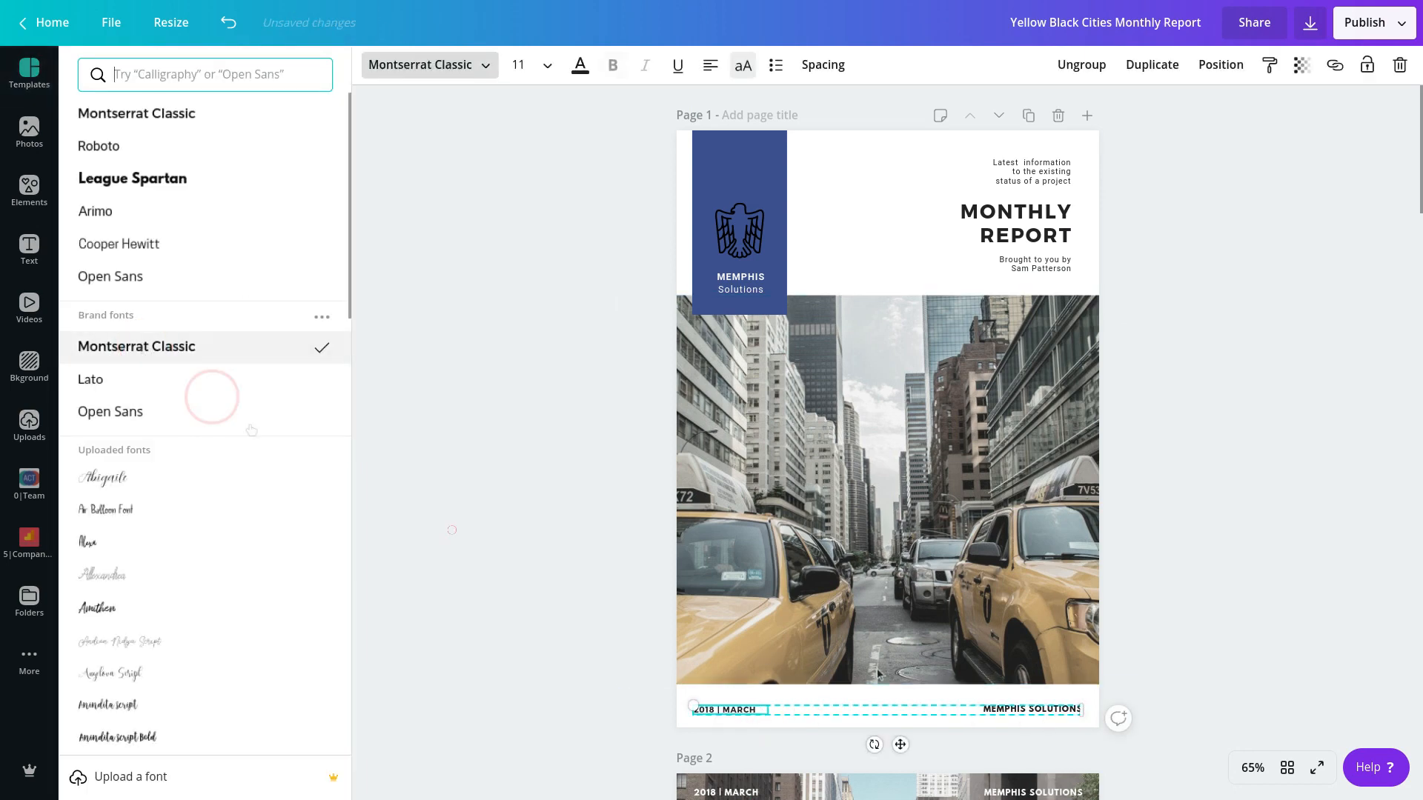
click(1033, 712)
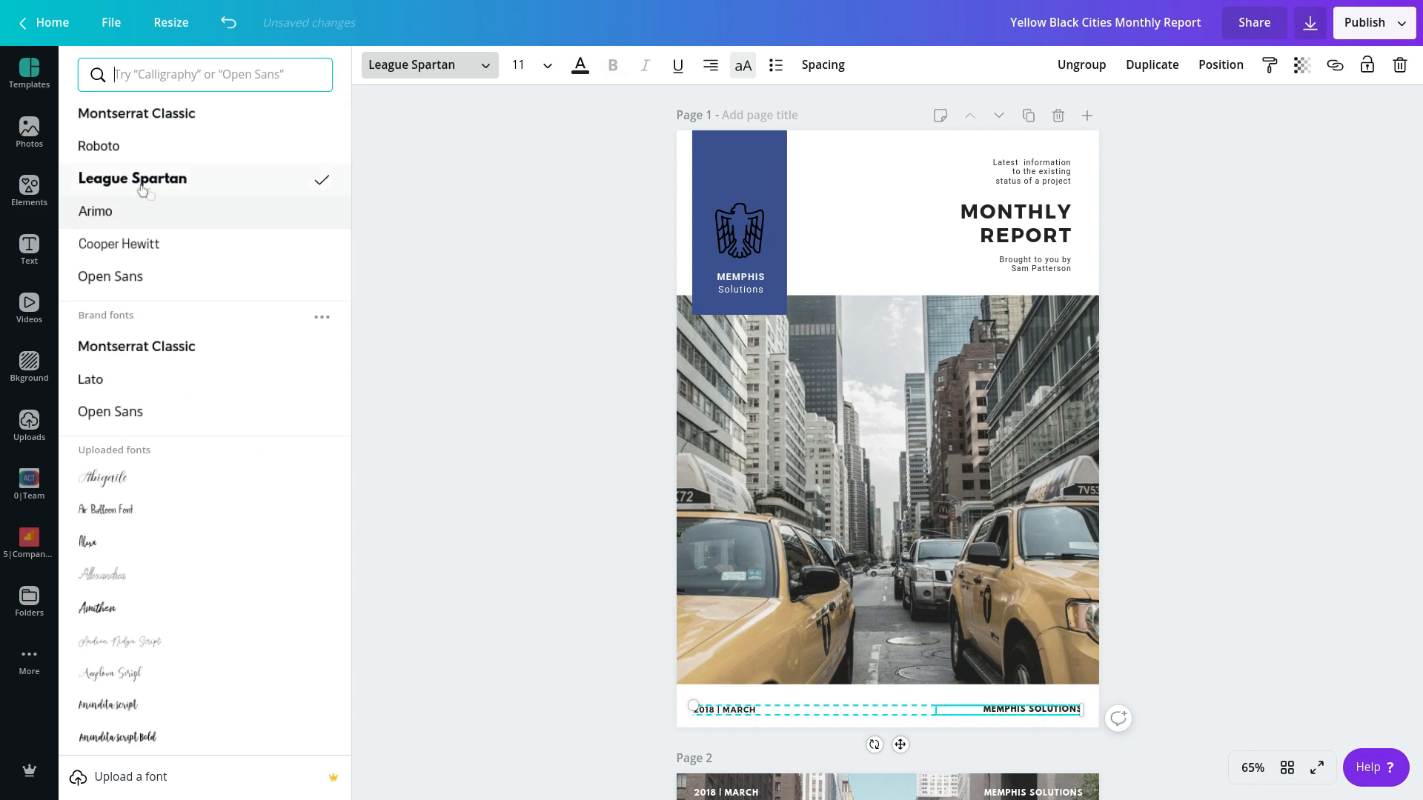
click(148, 346)
click(534, 514)
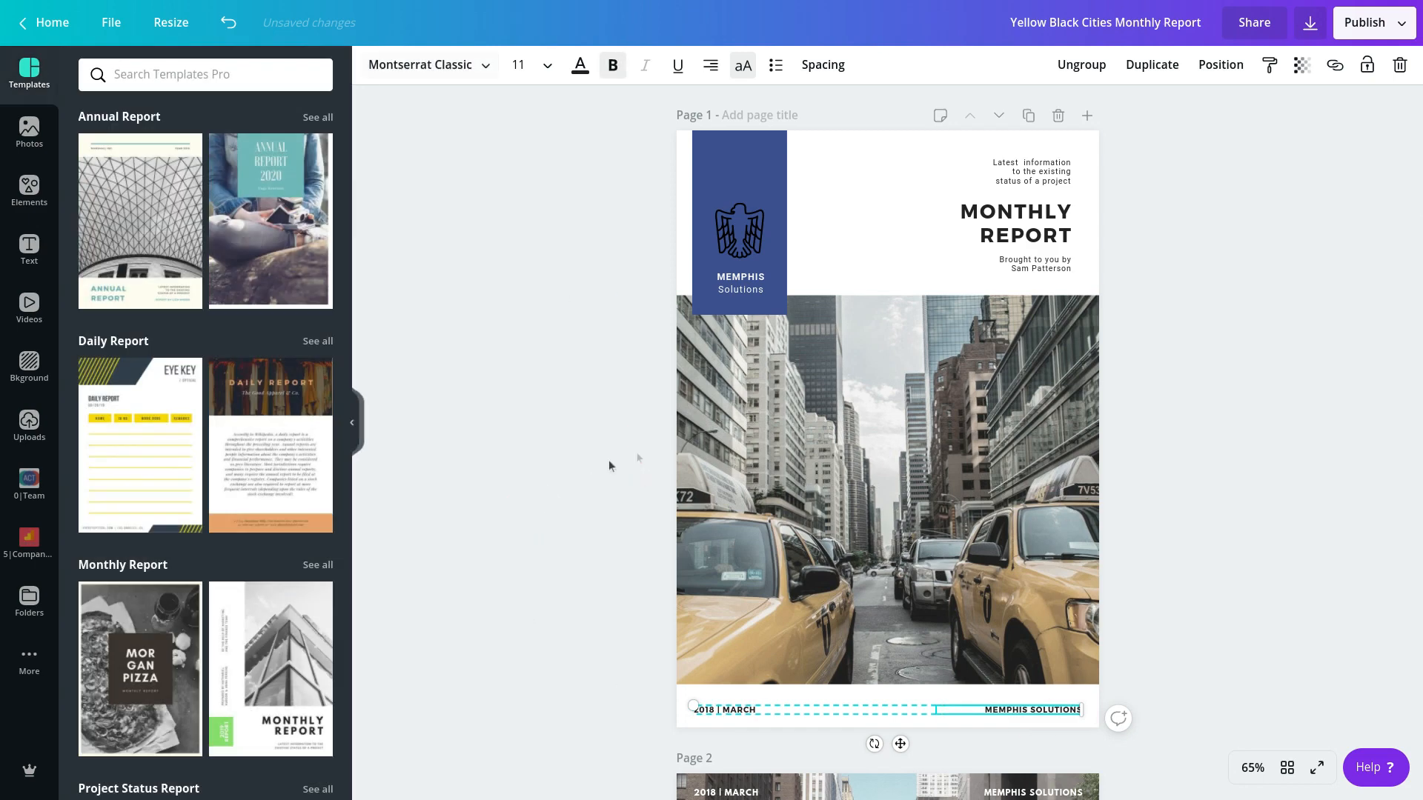
- Select the tagline, heading and credit line individually within the grouped title block on the cover to inspect their text settings
click(1016, 217)
click(1017, 172)
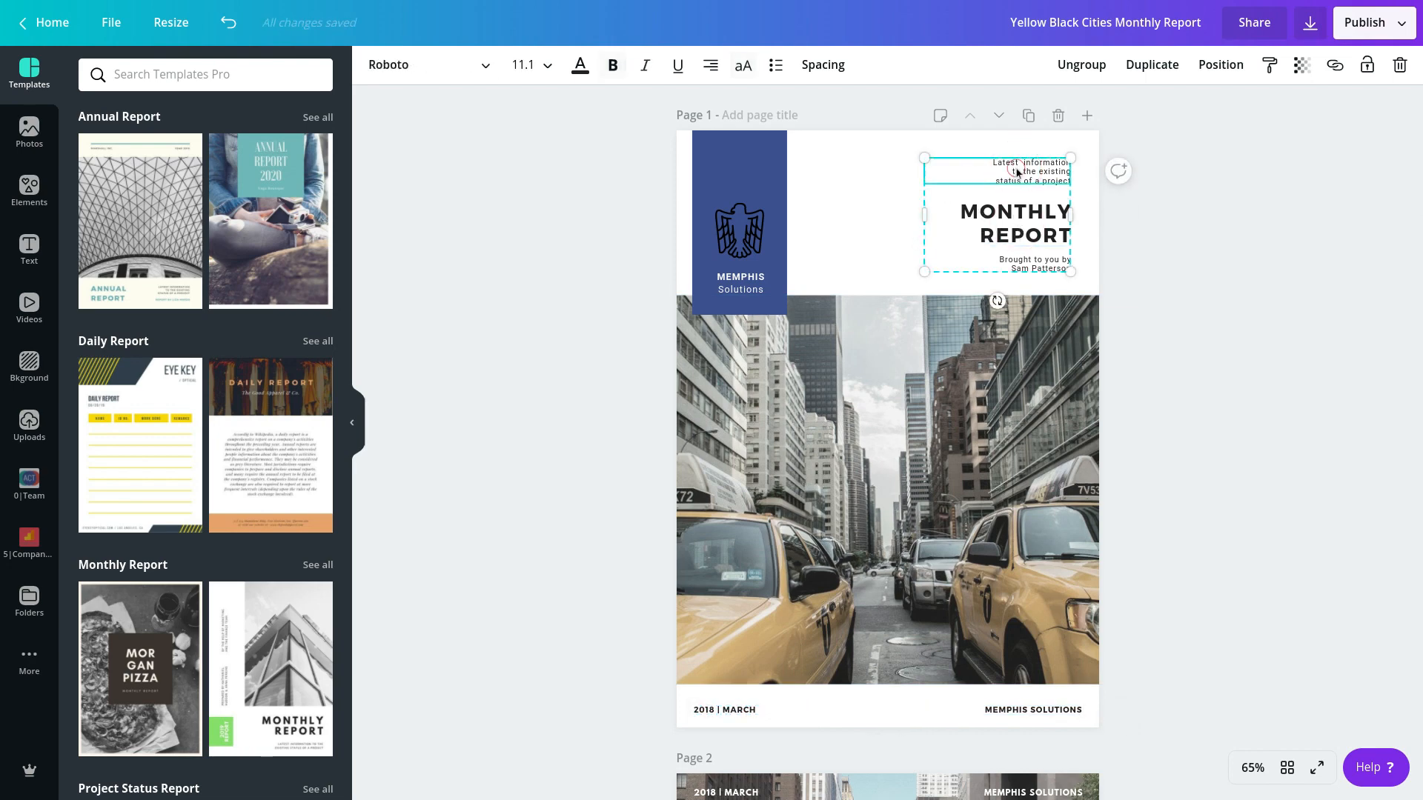
click(1021, 226)
click(1032, 265)
click(1027, 225)
click(1035, 172)
click(1018, 236)
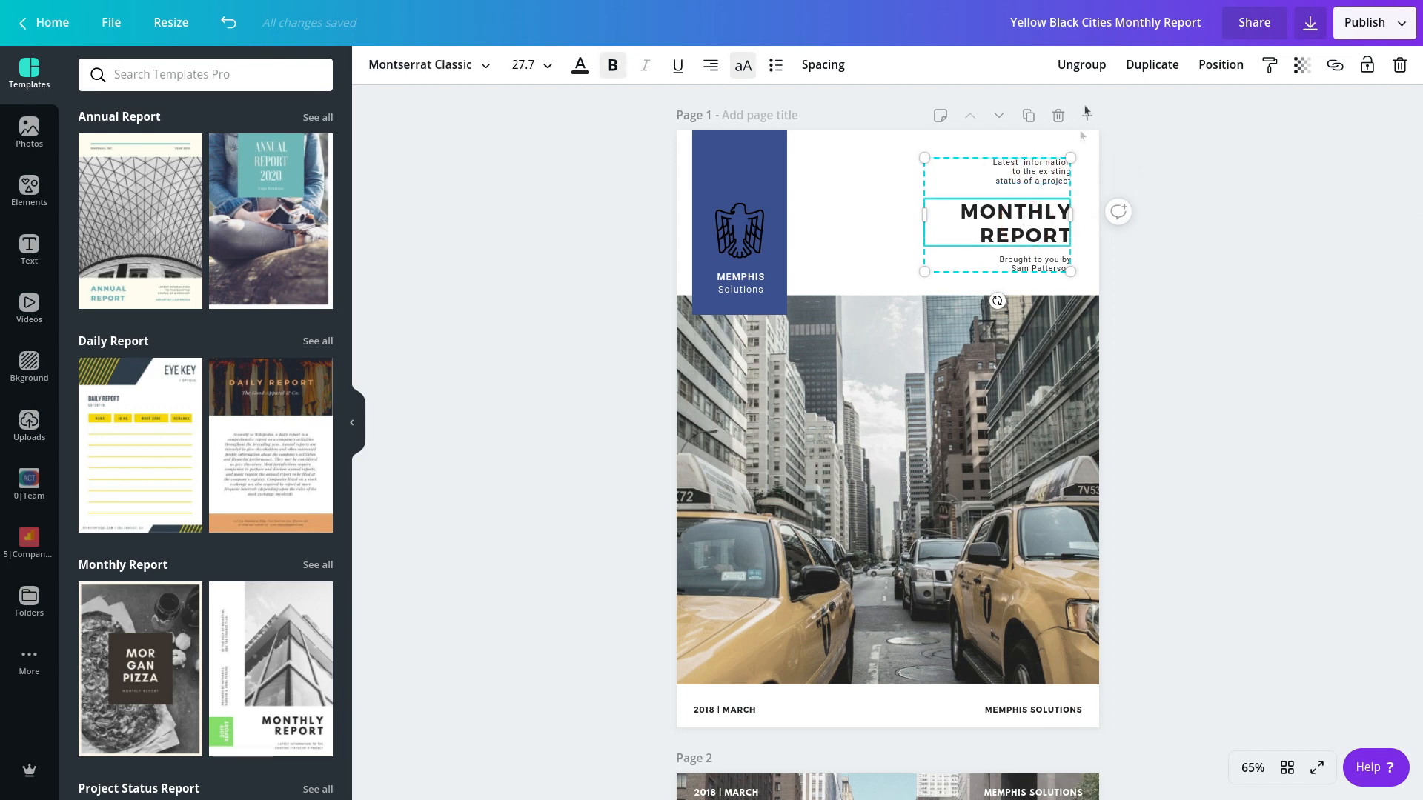
- Try ungrouping the cover's title block to select MONTHLY REPORT on its own, and undo the ungrouping
click(1083, 68)
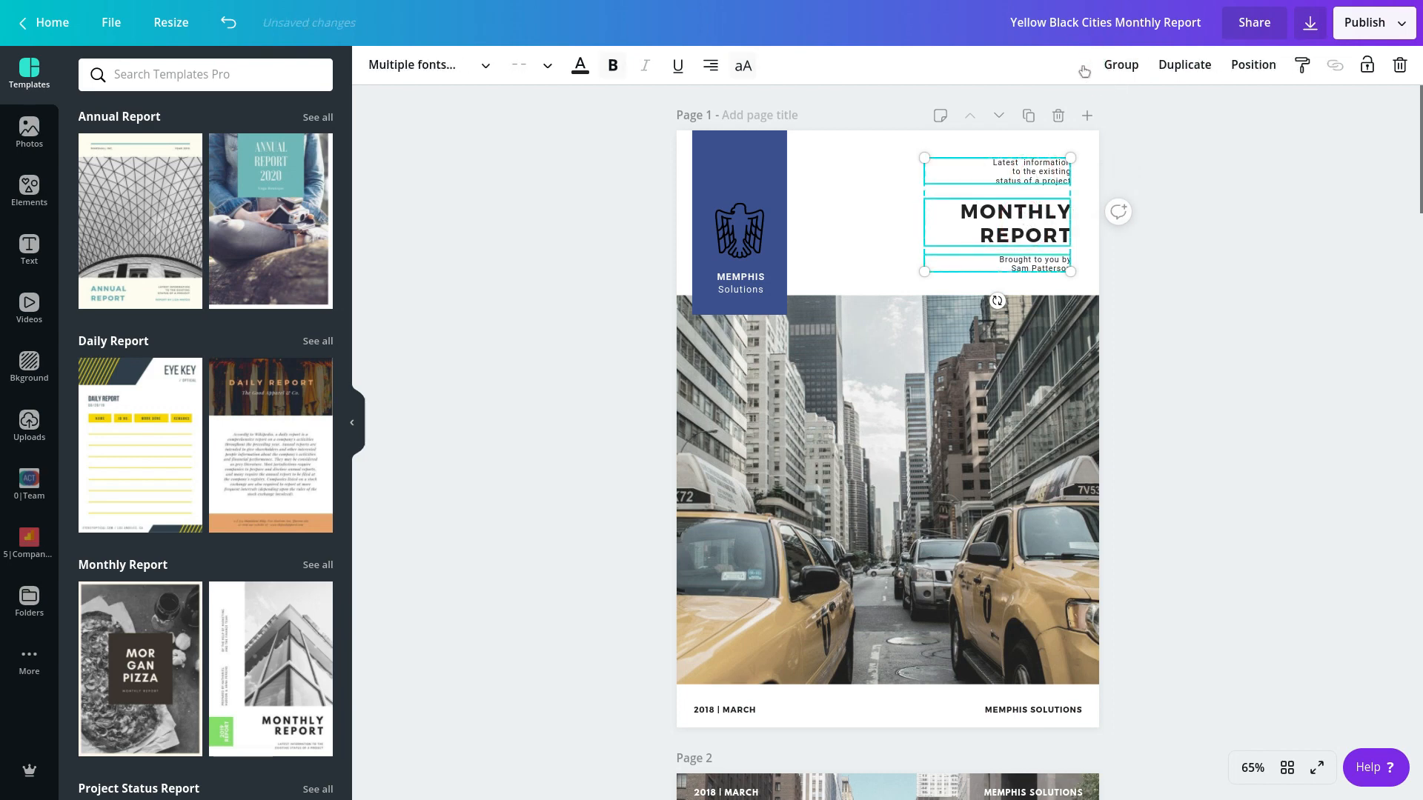
click(1033, 229)
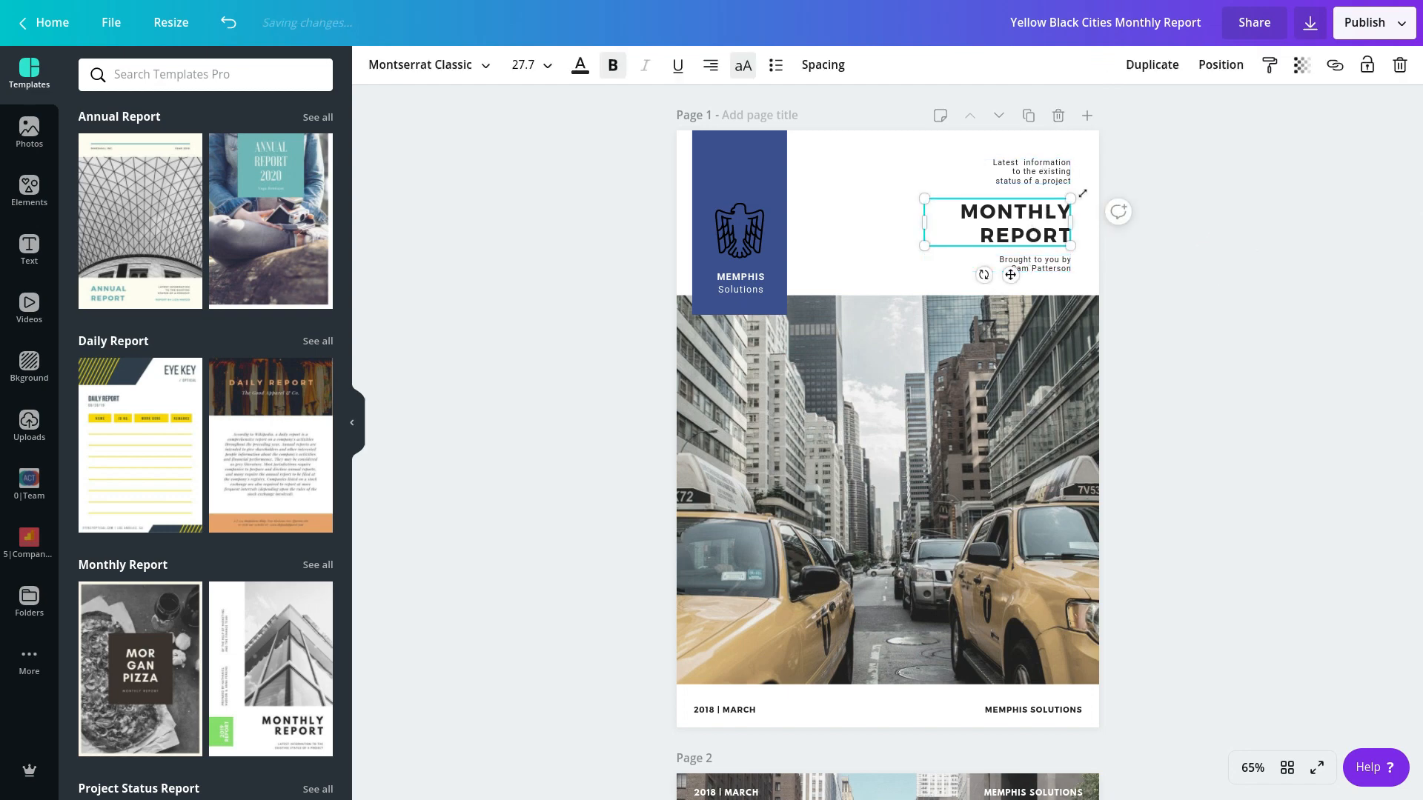
key(ctrl+z)
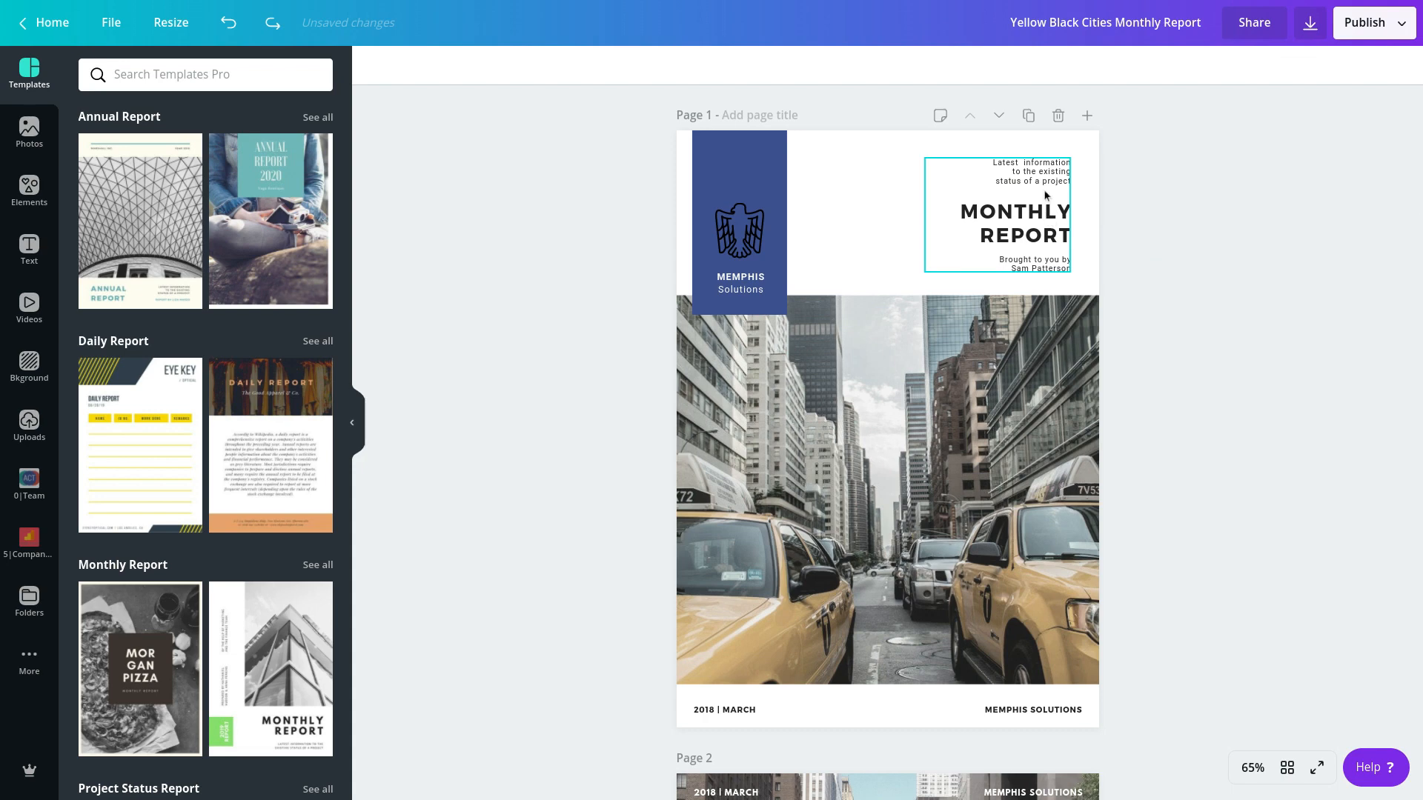
- Check that each text of the regrouped title block can still be selected separately, from the tagline down to the credit line
click(1041, 184)
click(1029, 228)
click(1036, 264)
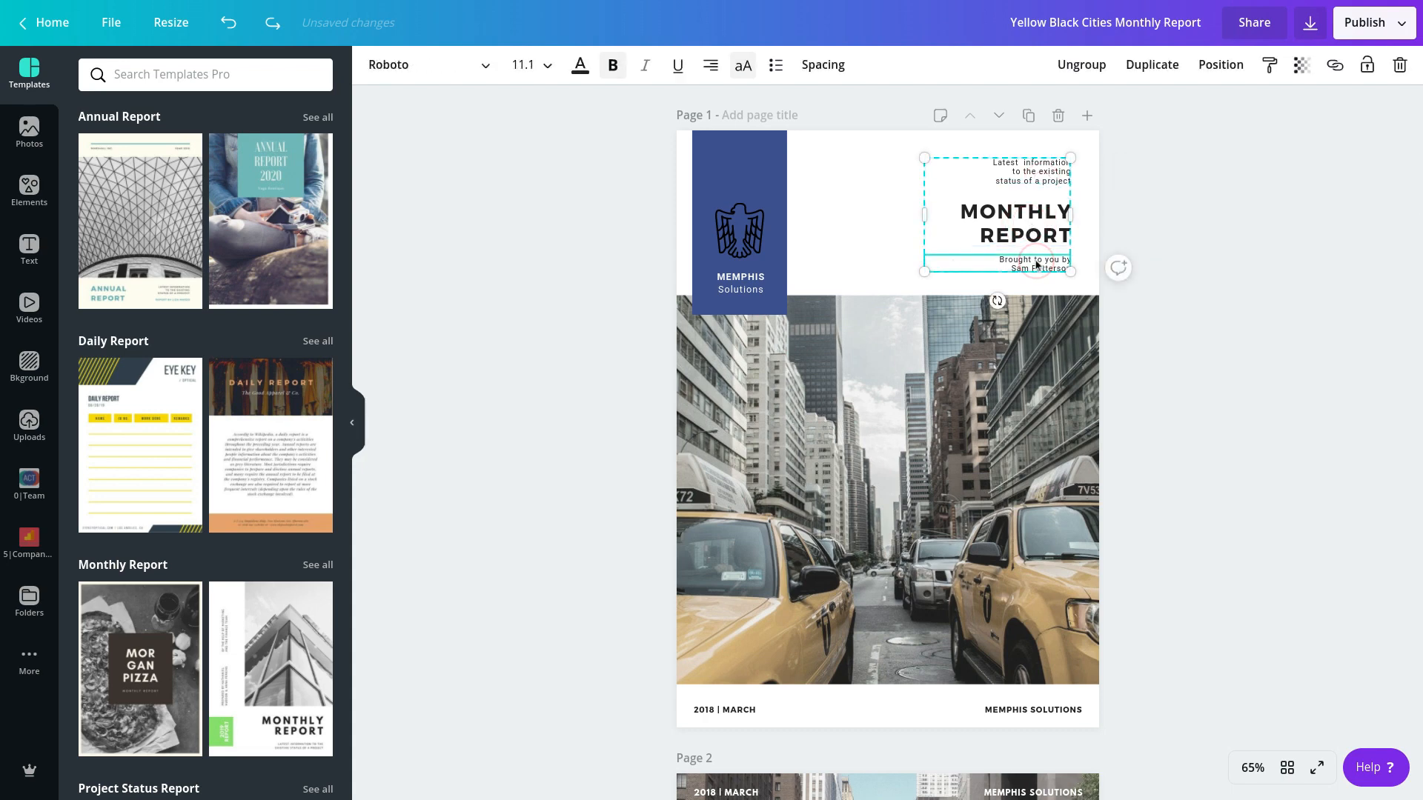
- Try widening the MONTHLY REPORT text box within the cover's title block, and undo the widening
click(623, 246)
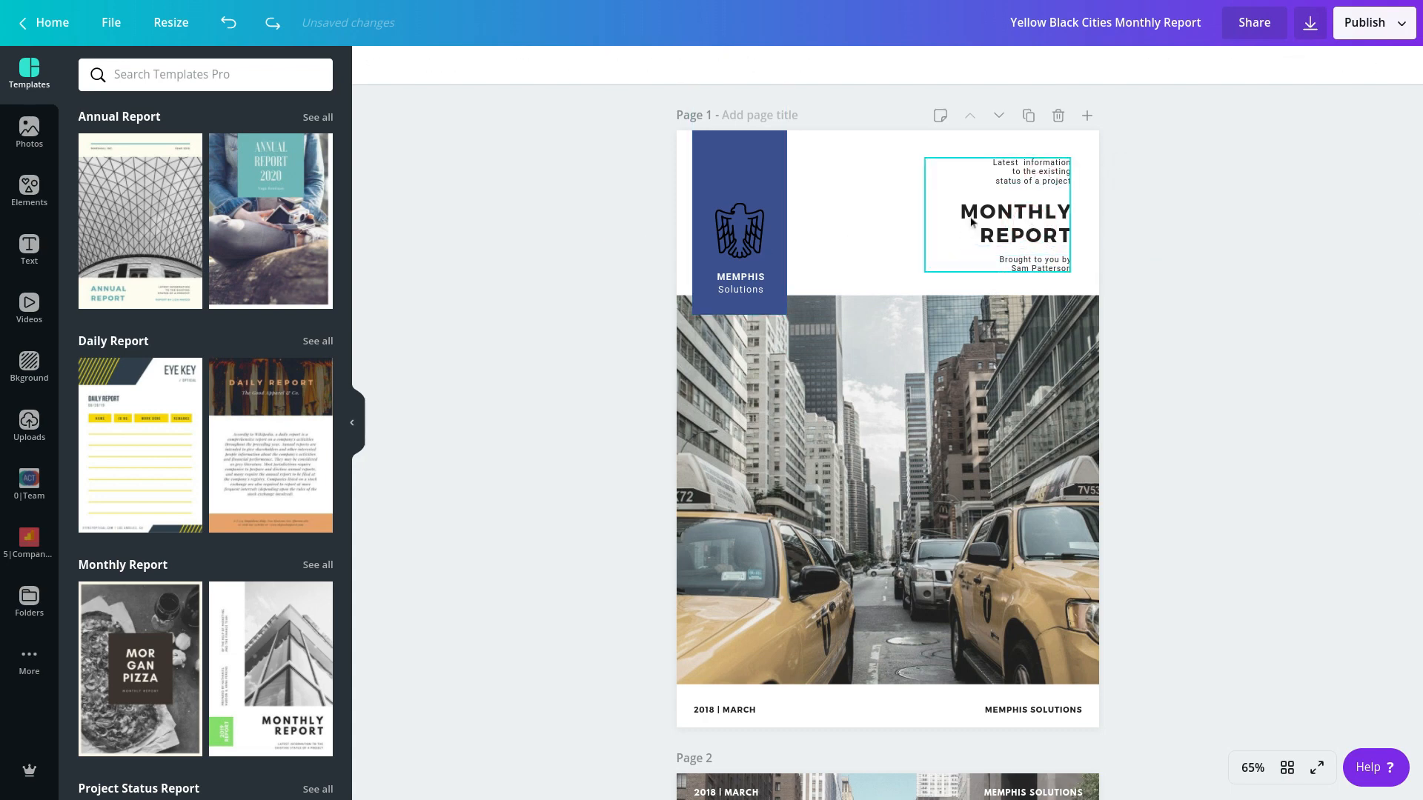
click(1008, 219)
drag(925, 217, 857, 216)
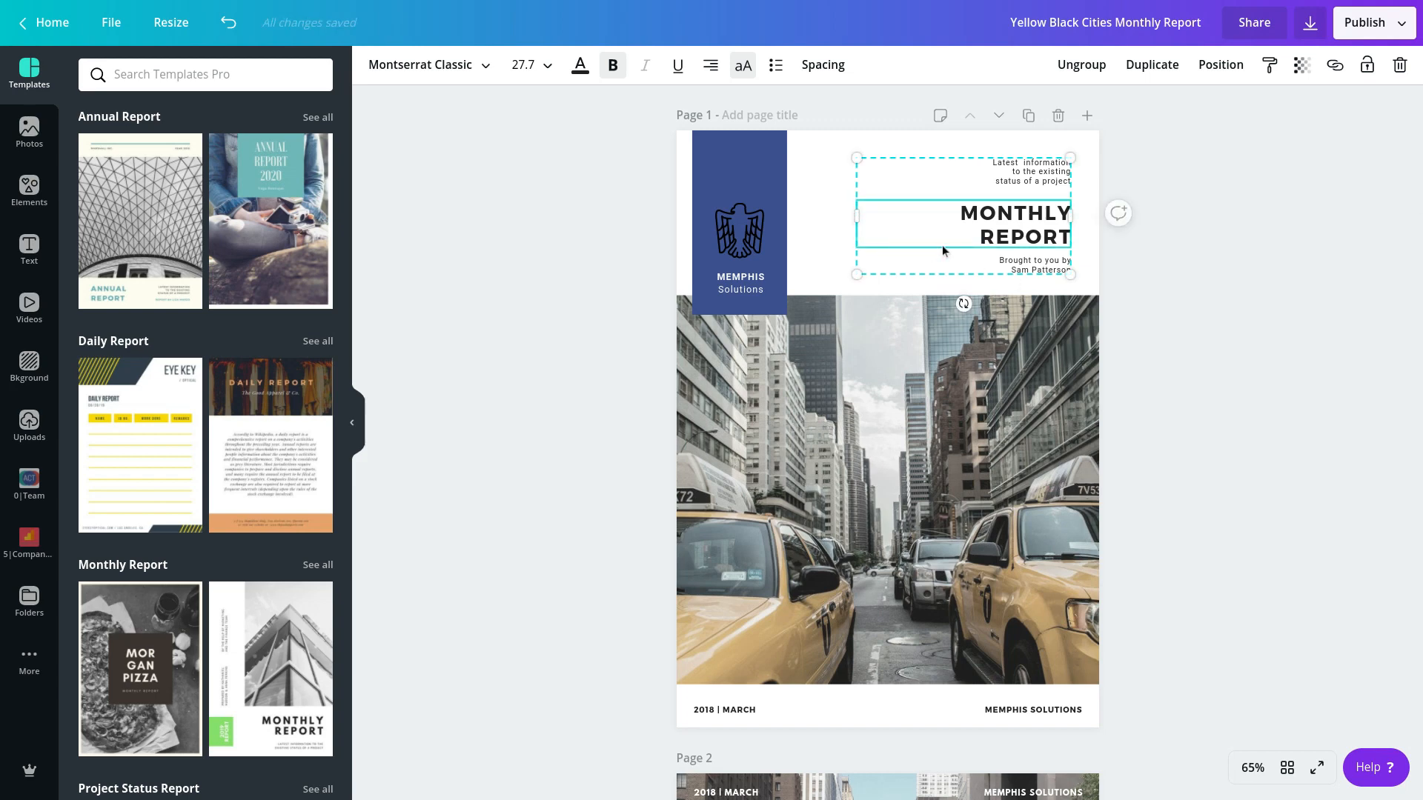
key(ctrl+z)
click(1319, 301)
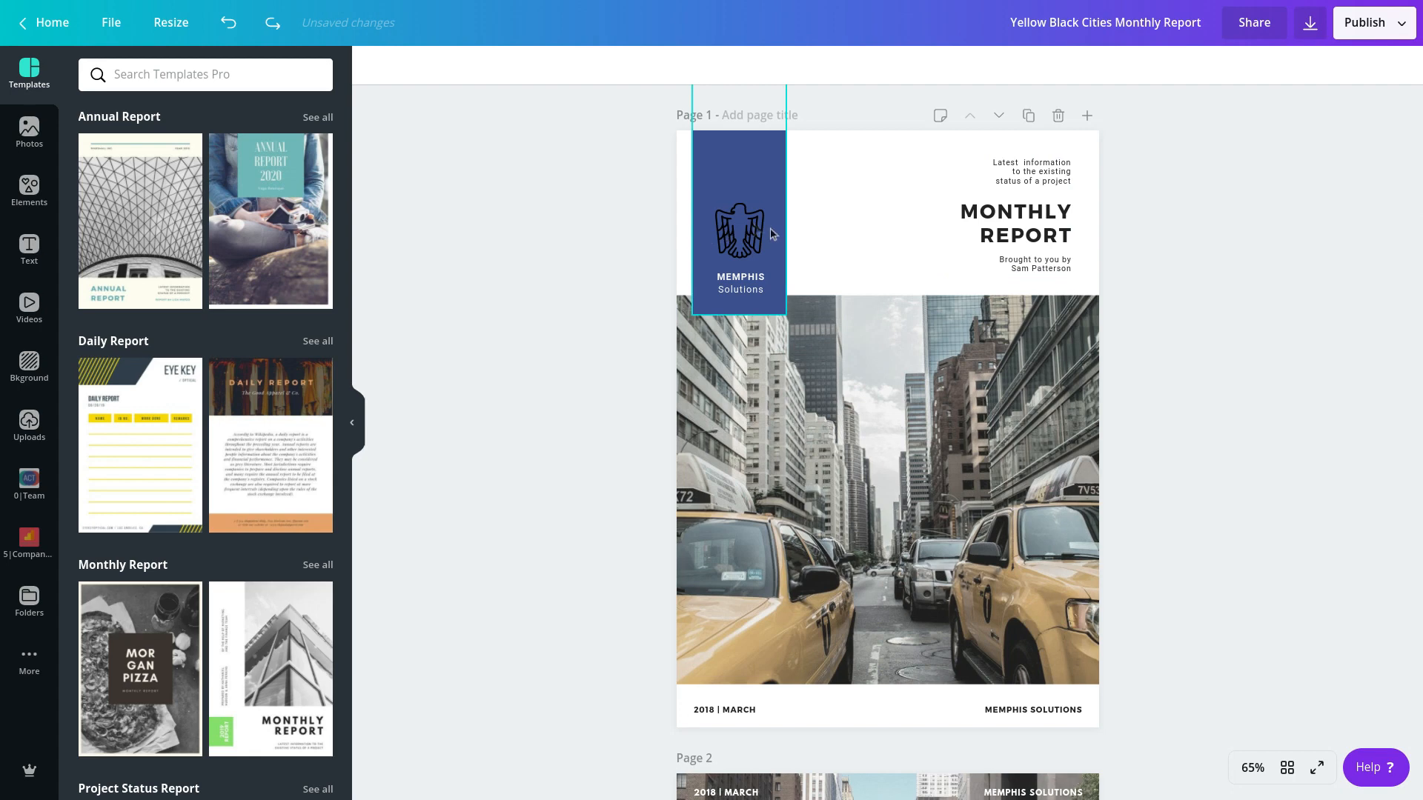
- Delete the black eagle logo above MEMPHIS Solutions on the cover's blue banner
click(741, 221)
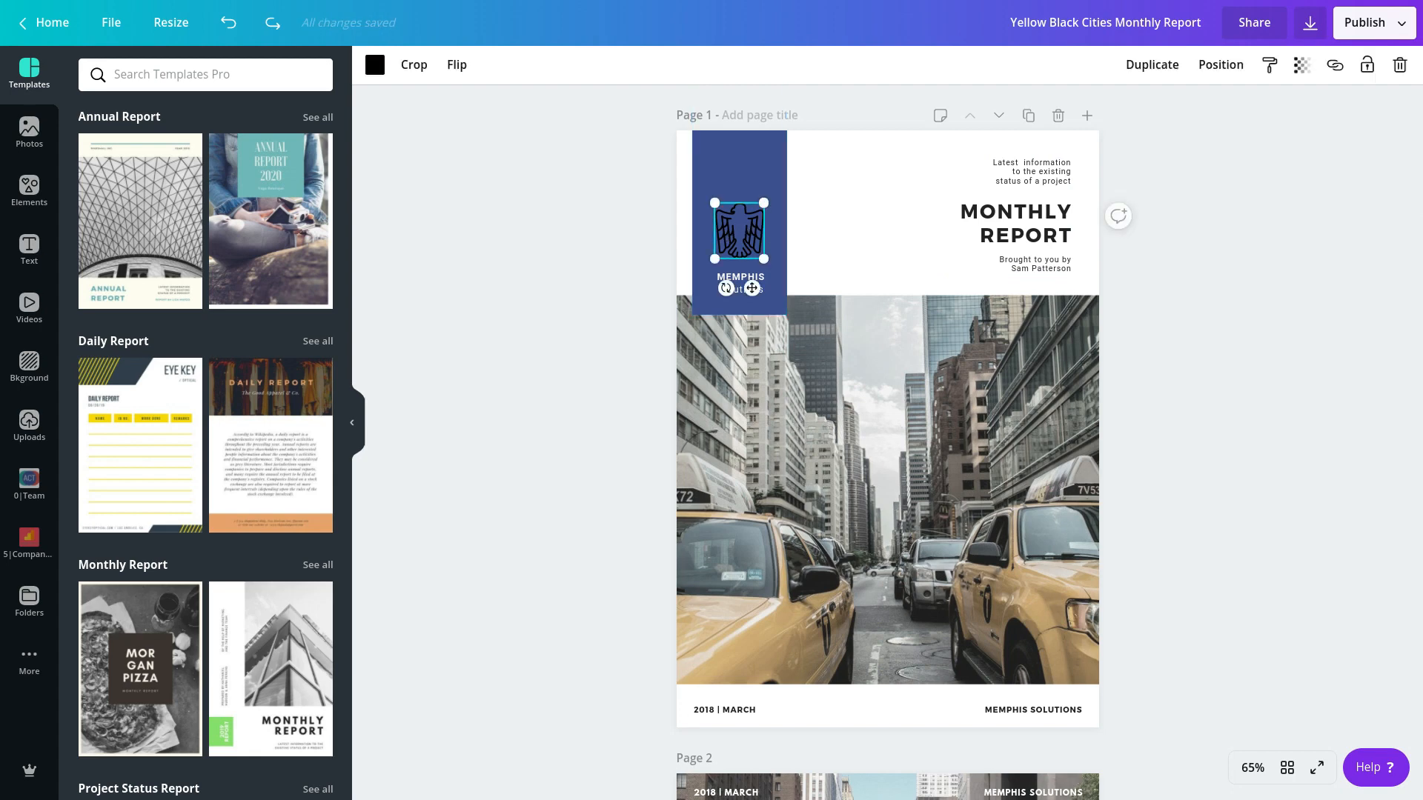
key(Delete)
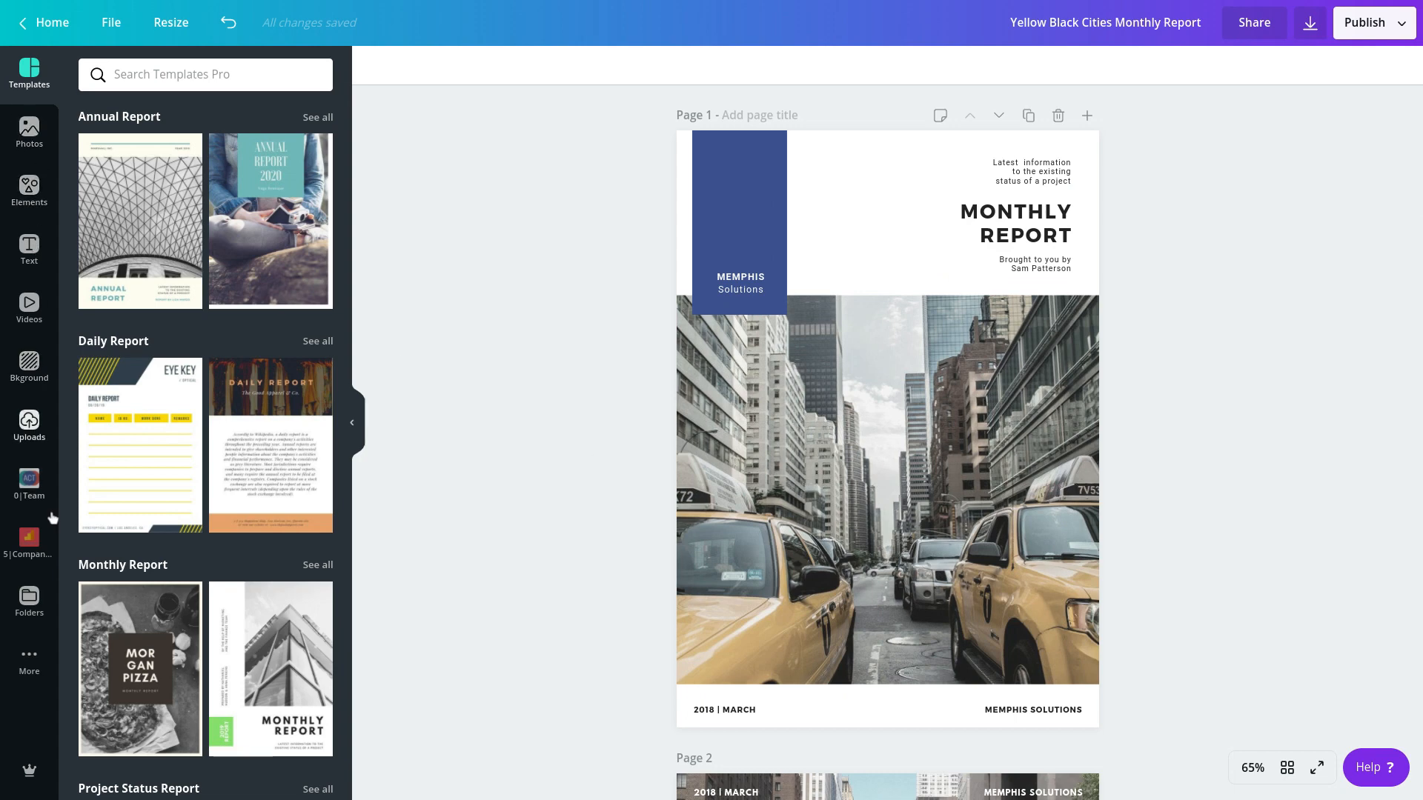
- Browse the elements library's graphic categories, down to Gaming, Weather and Business and Finance
click(31, 191)
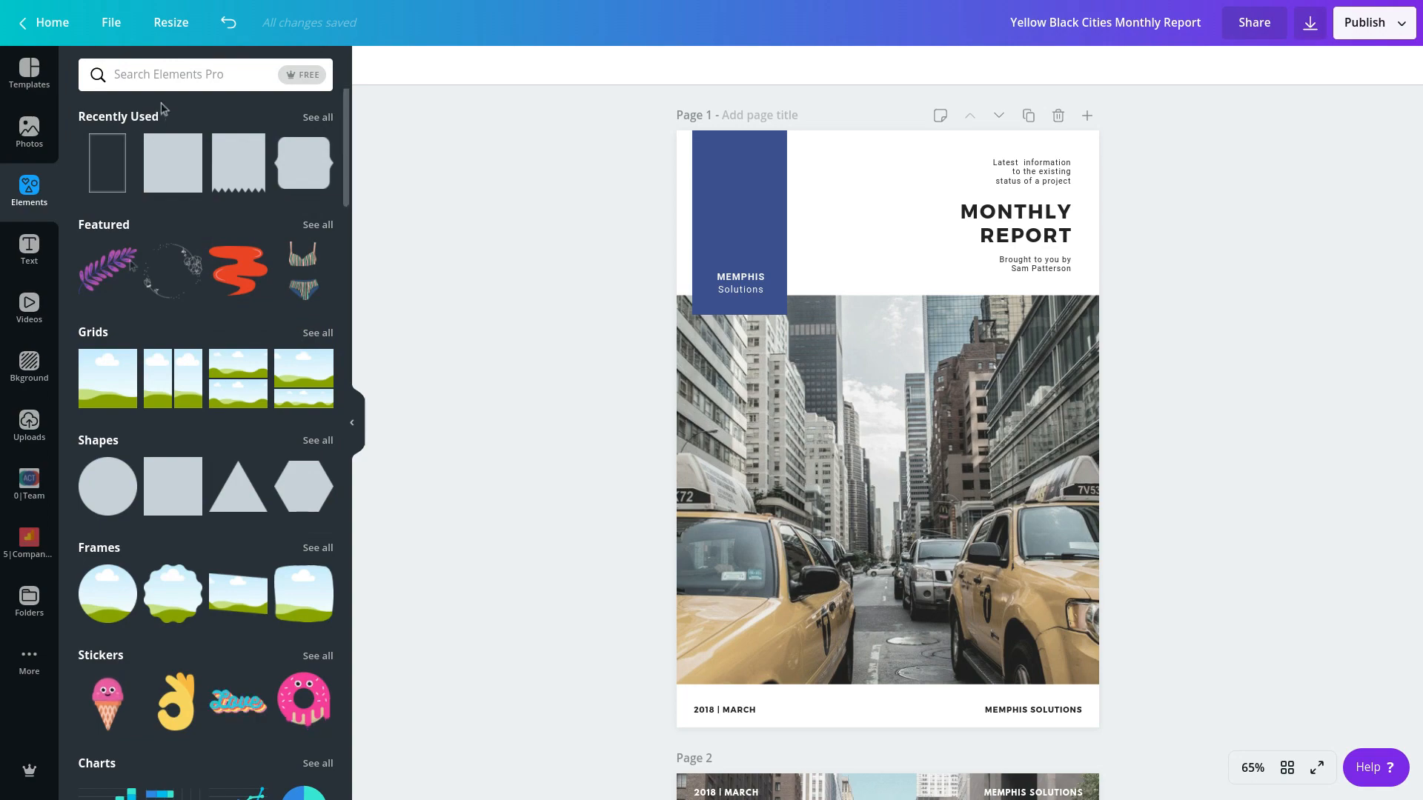
scroll(229, 702, down, 5)
scroll(206, 577, down, 9)
scroll(207, 577, down, 3)
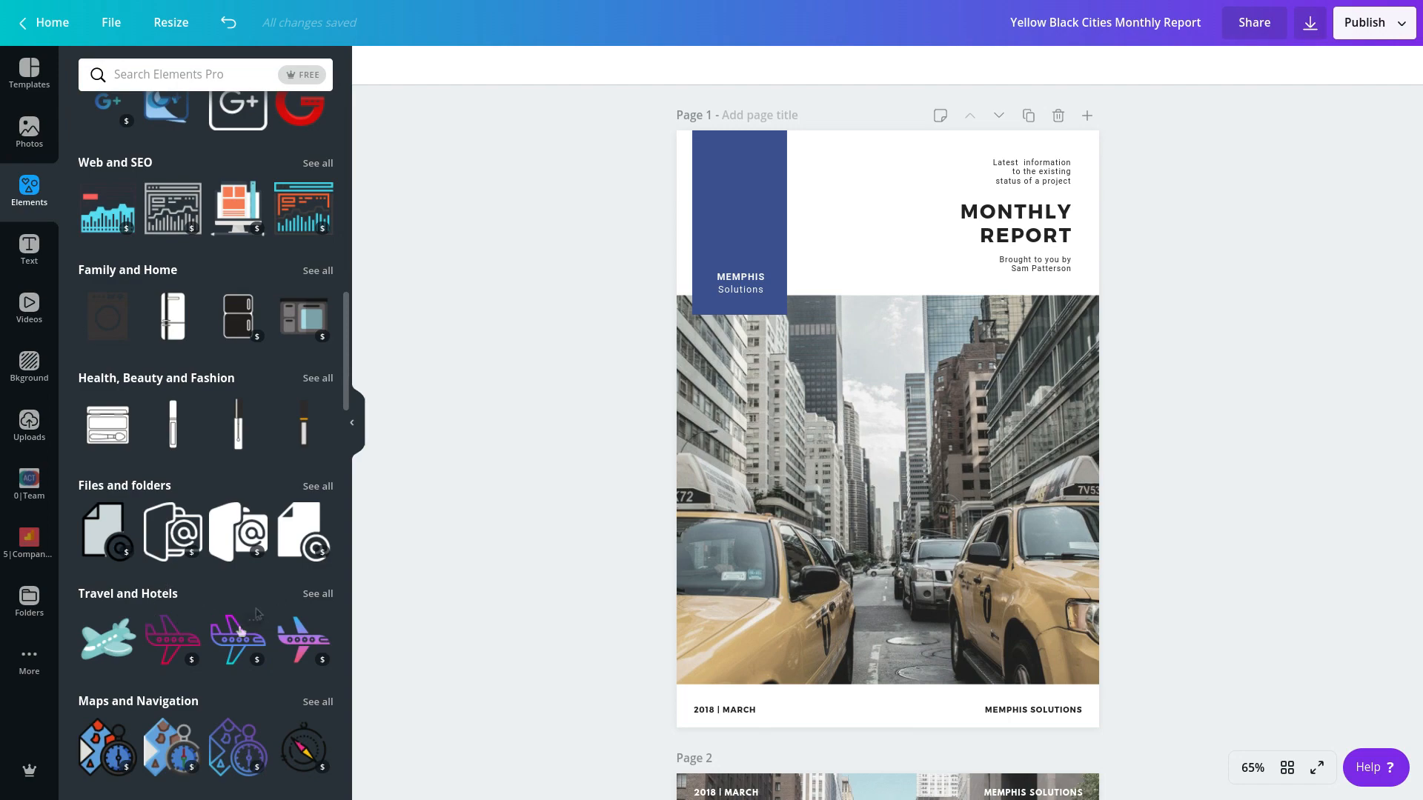
scroll(250, 642, down, 8)
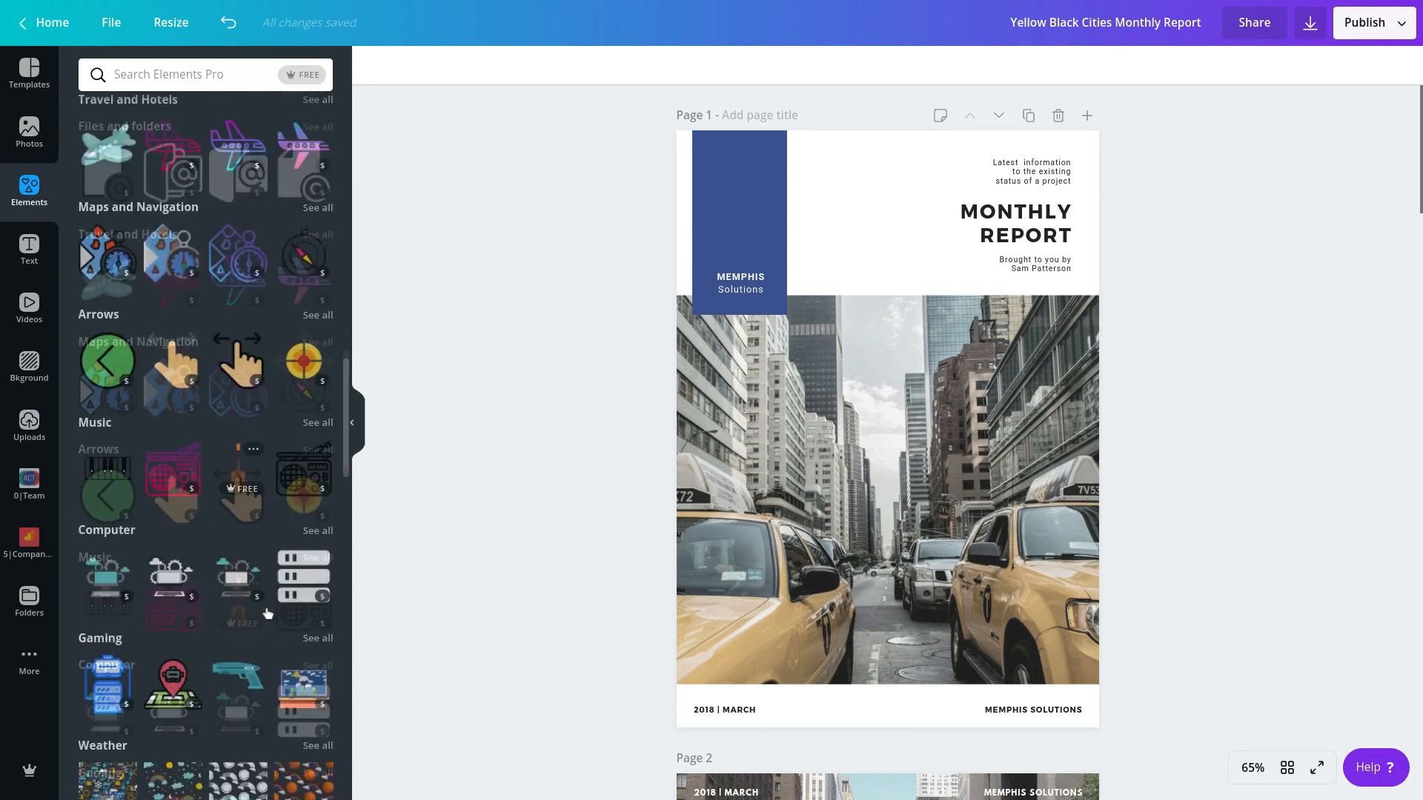
scroll(267, 612, down, 2)
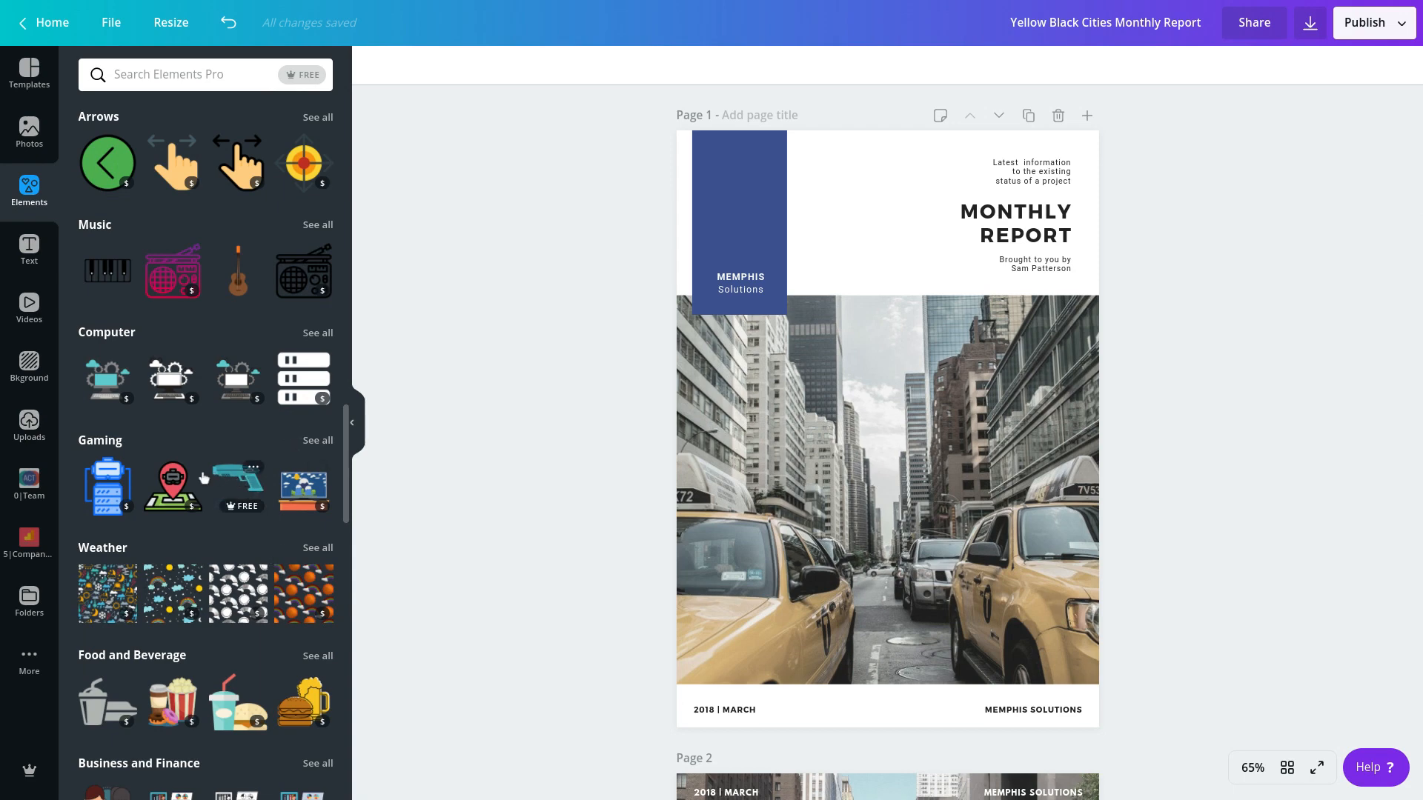
- Insert the Tag Manager logo from the 5|Company Logos folder onto the cover page
click(29, 541)
scroll(280, 427, down, 6)
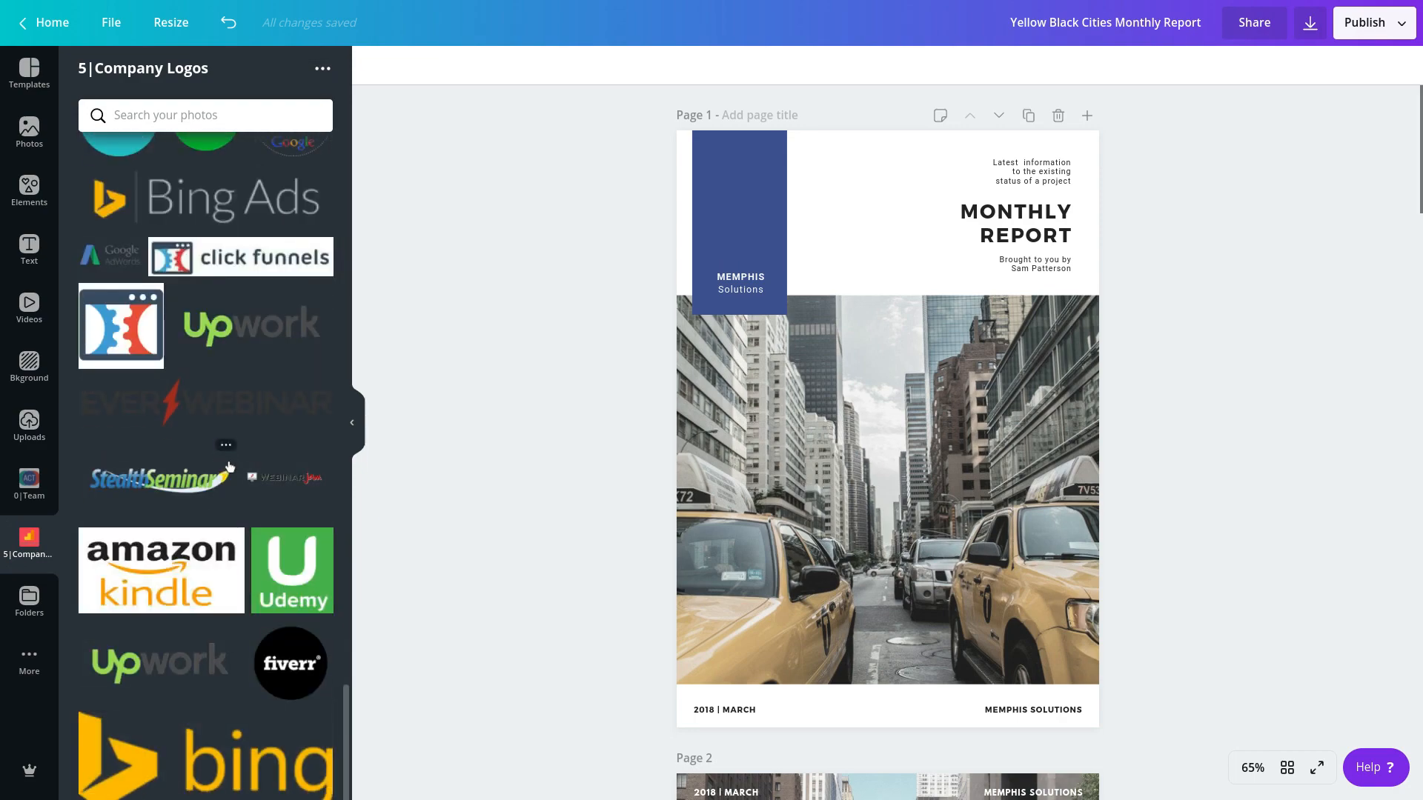
scroll(228, 460, up, 5)
scroll(228, 466, up, 3)
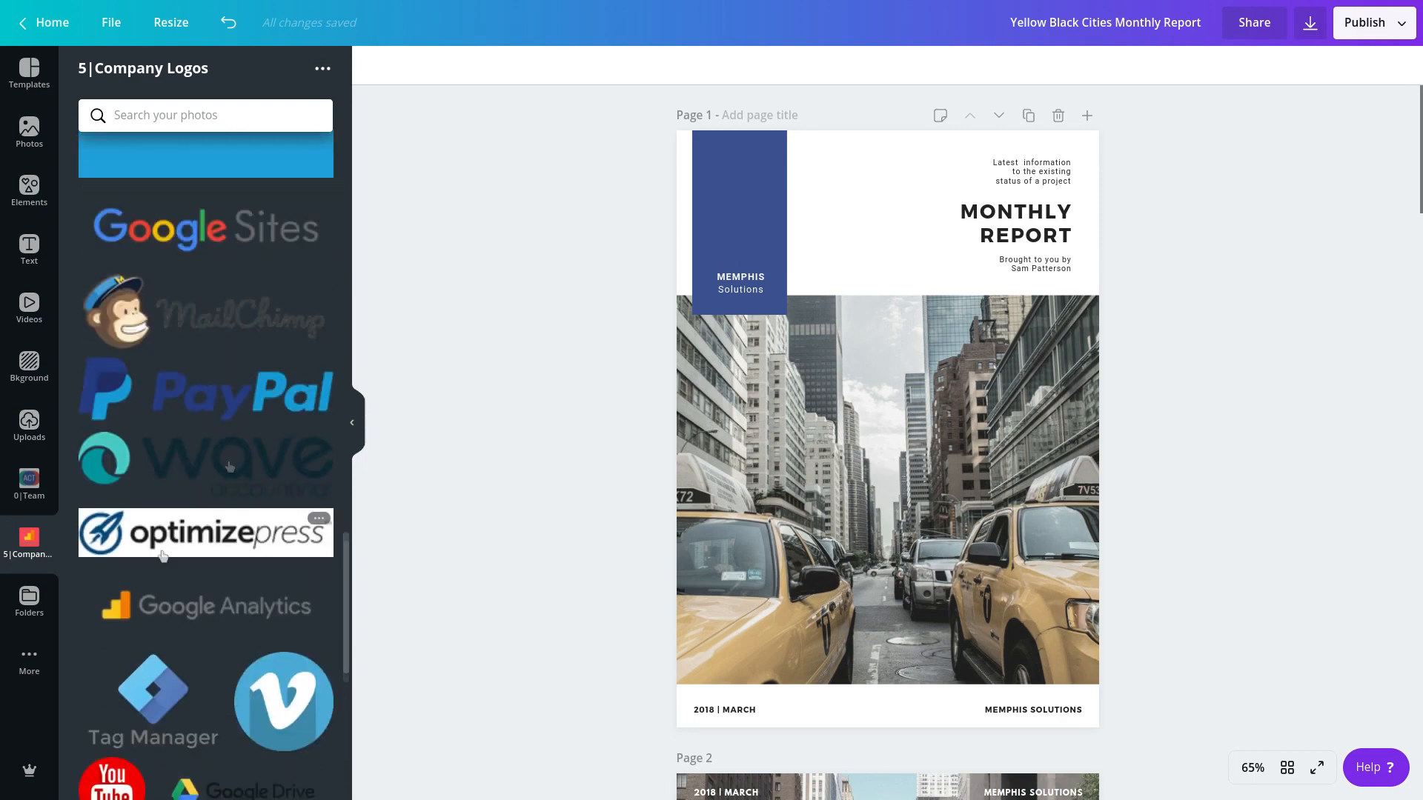
click(154, 693)
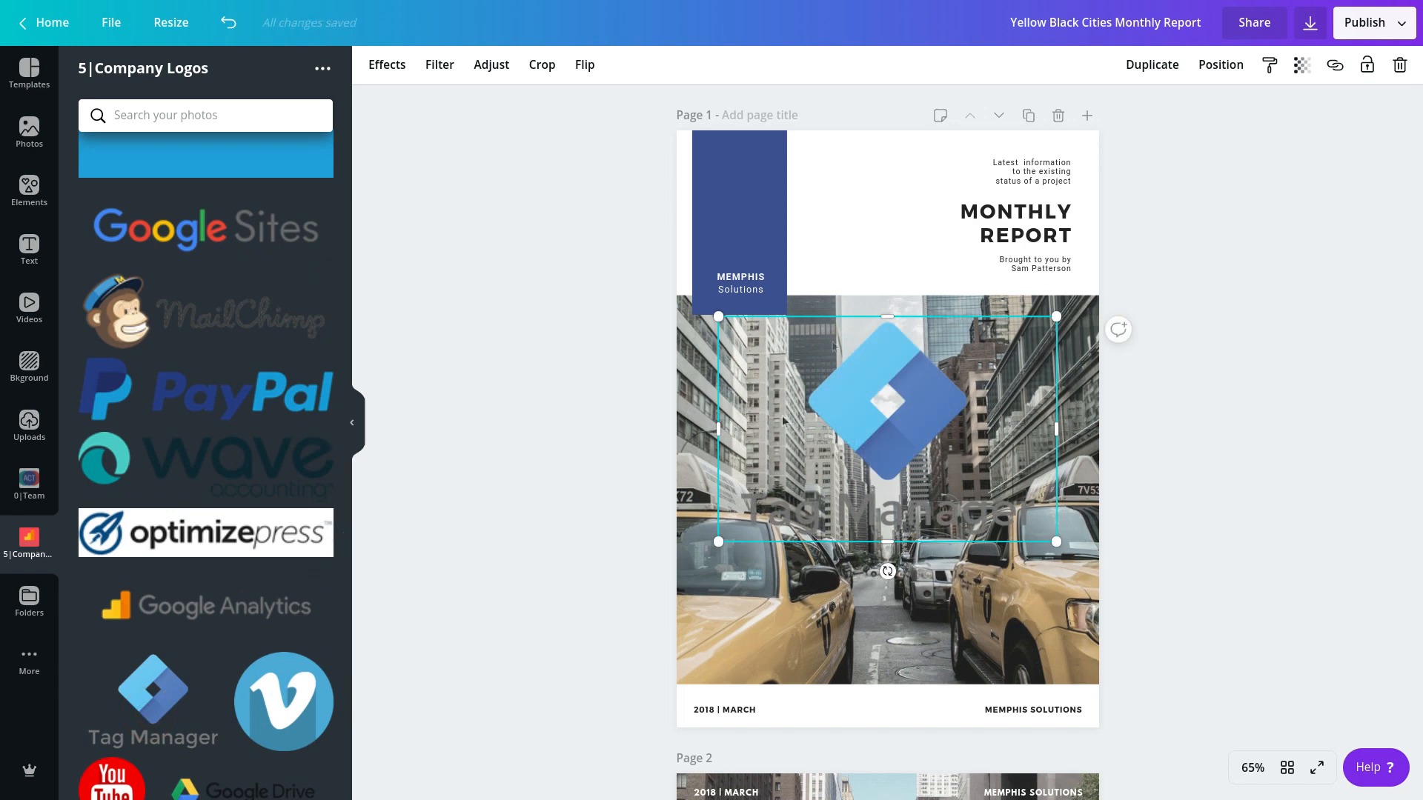
click(29, 70)
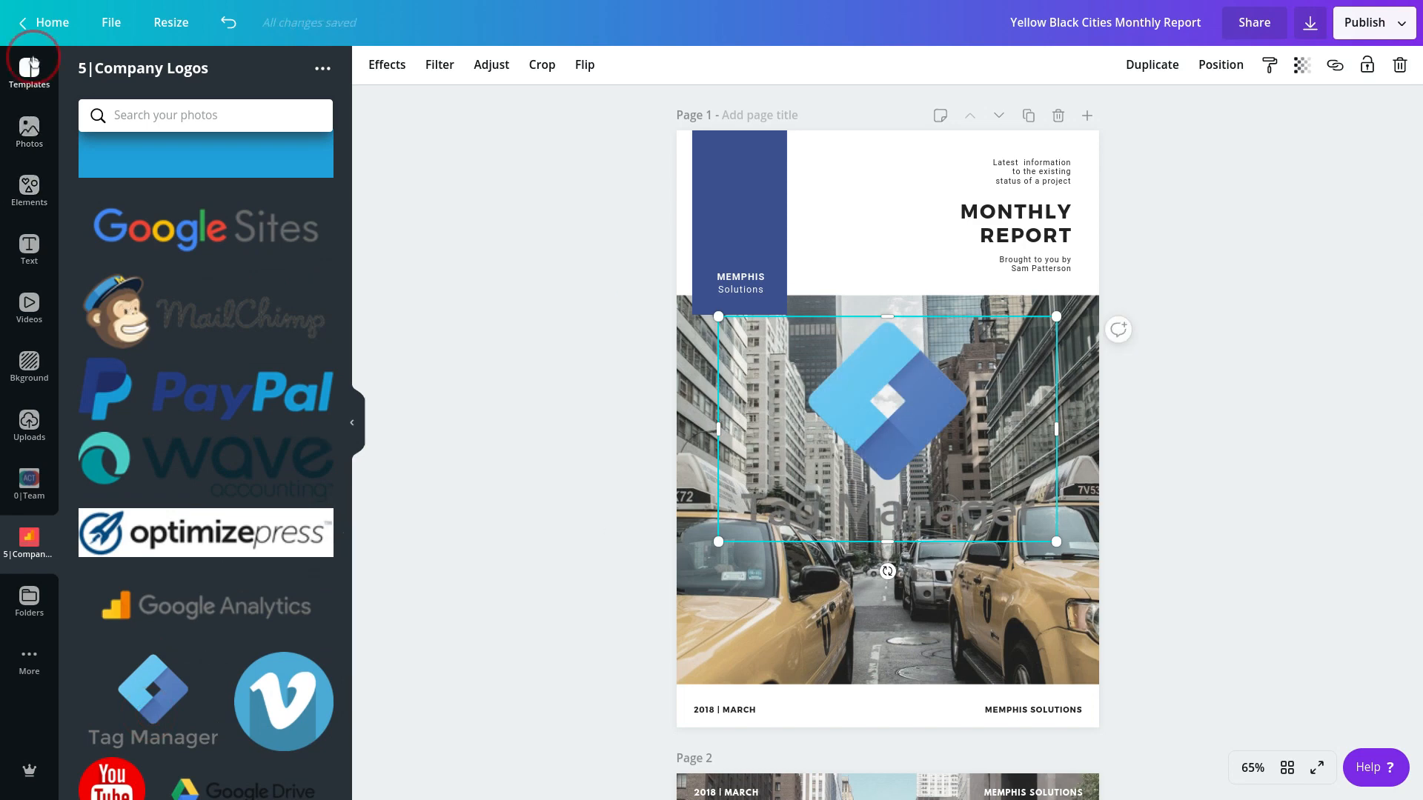
- Crop the Tag Manager logo to just its blue diamond symbol, cutting off the lettering below and the empty sides
double_click(887, 400)
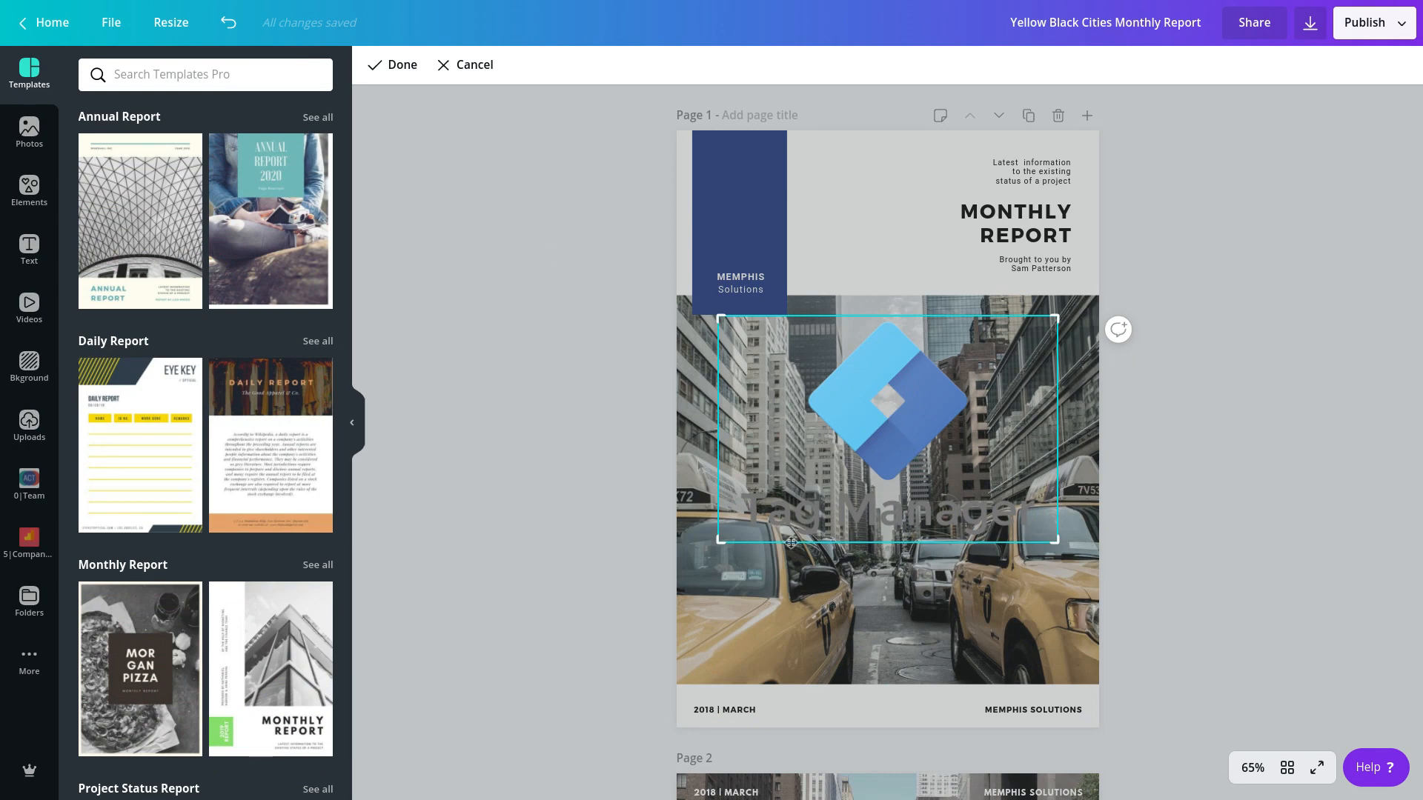
drag(718, 542, 803, 484)
drag(1051, 483, 969, 484)
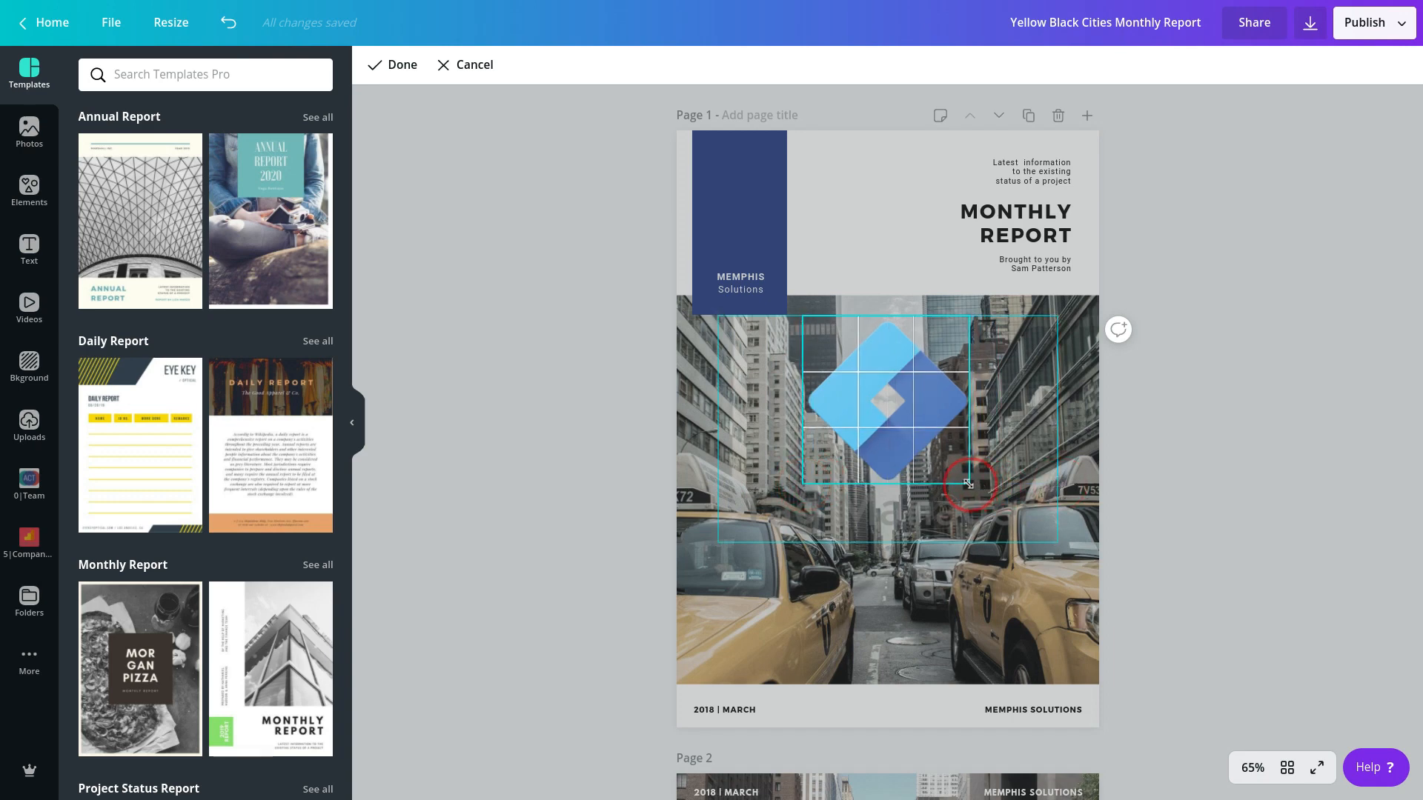
click(1245, 465)
- Shrink the cropped diamond logo to about 5.5 by 5.5 and centre it on the blue banner just above MEMPHIS Solutions
drag(871, 410, 744, 212)
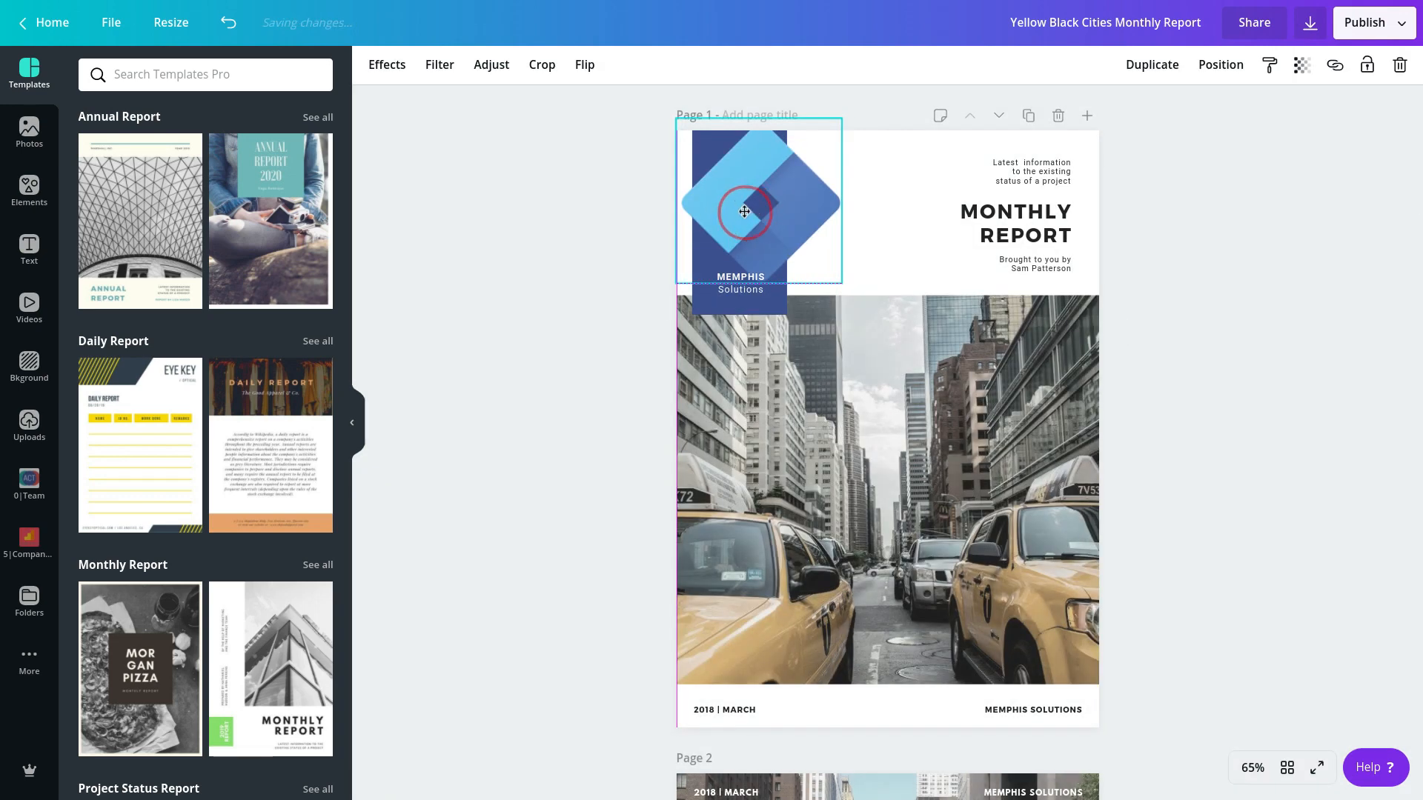
drag(675, 118, 731, 176)
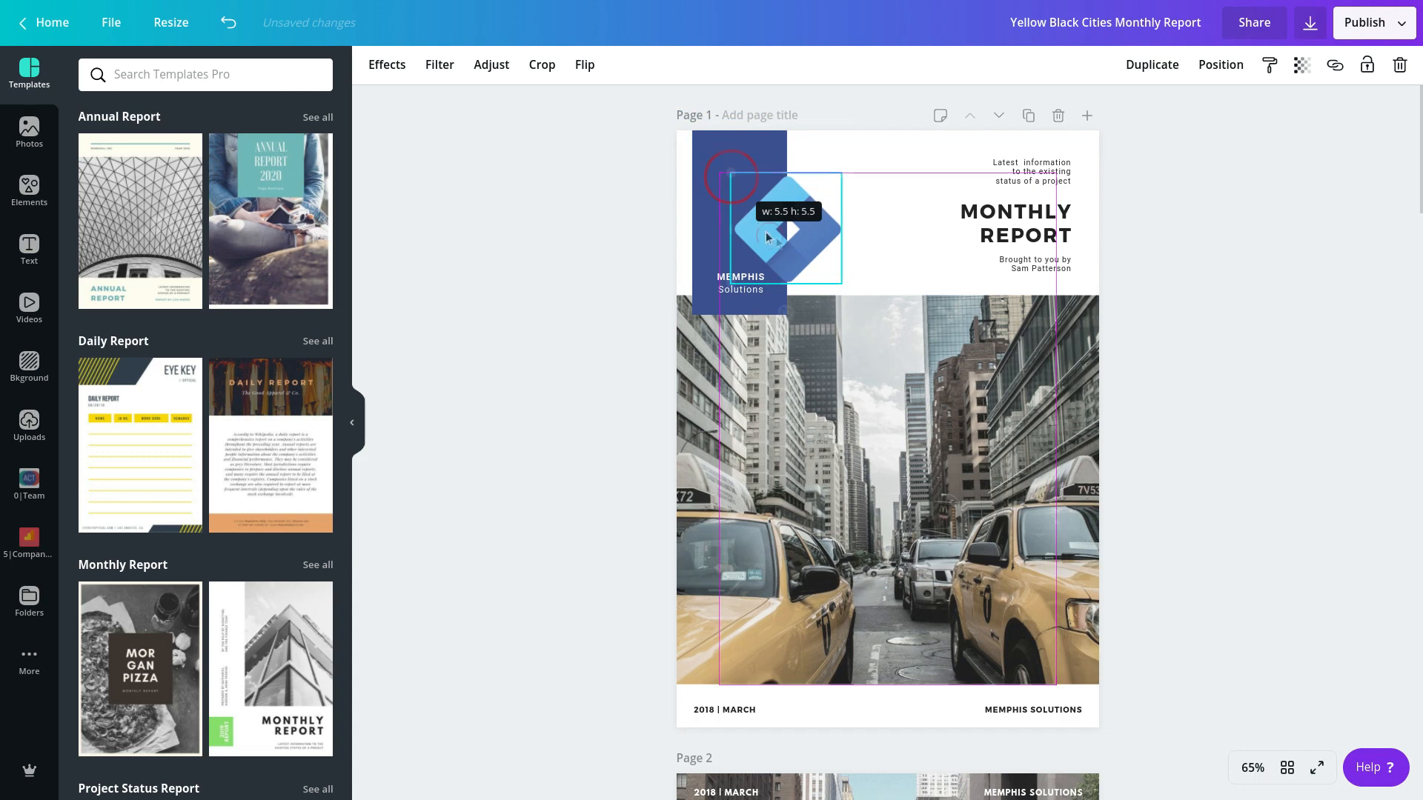
drag(766, 236, 741, 197)
click(642, 232)
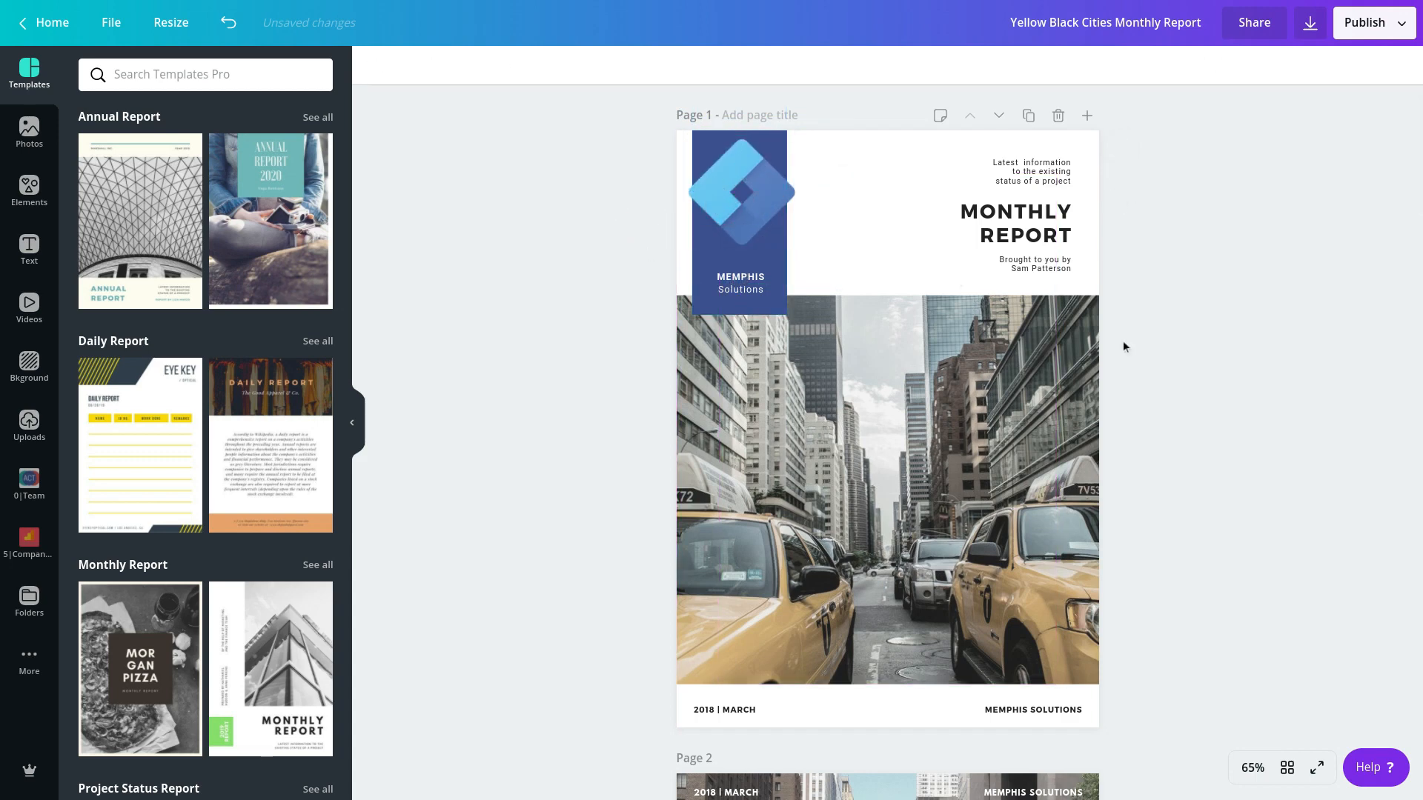
drag(744, 211, 742, 222)
click(623, 246)
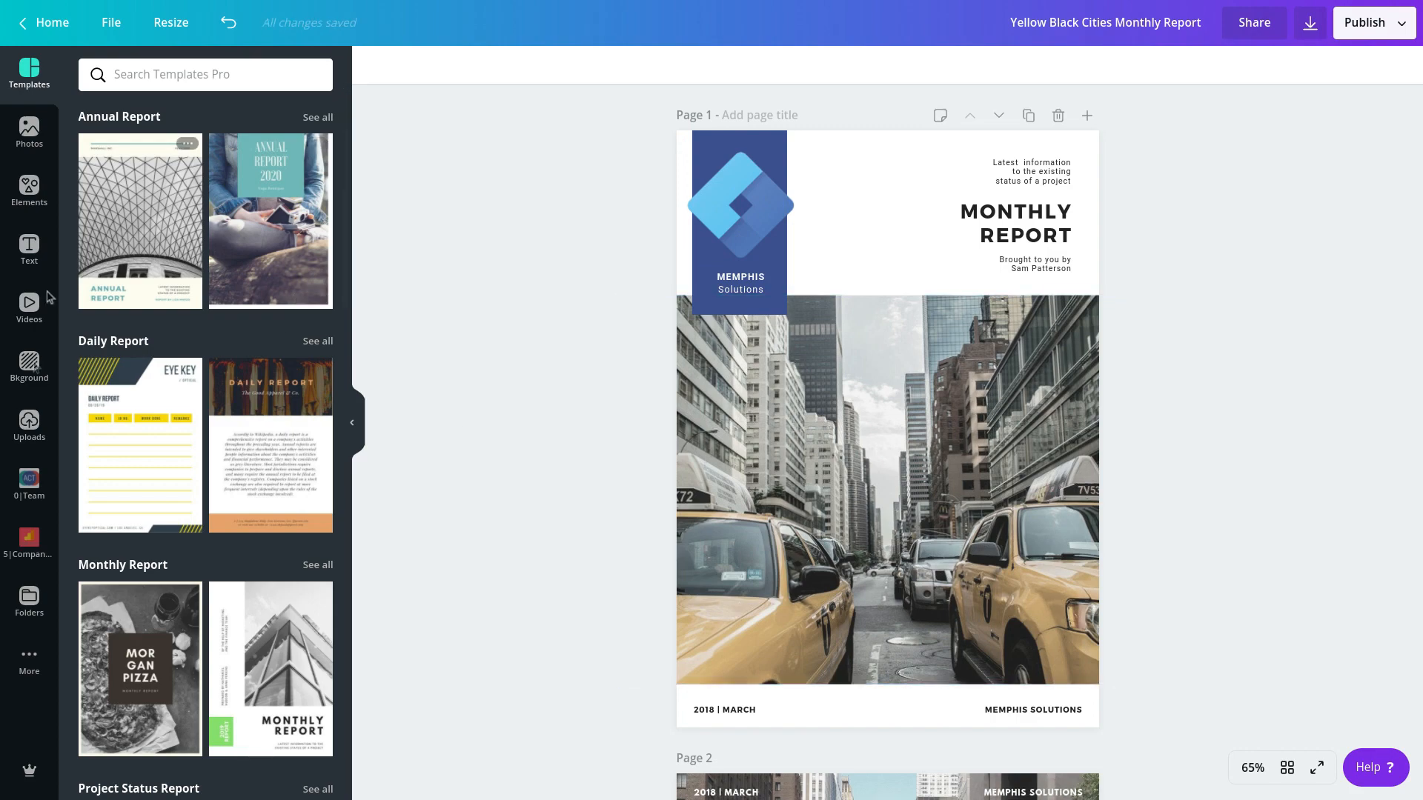
- Search the photo library for "analytics" and look through the results for a new cover photo
click(28, 133)
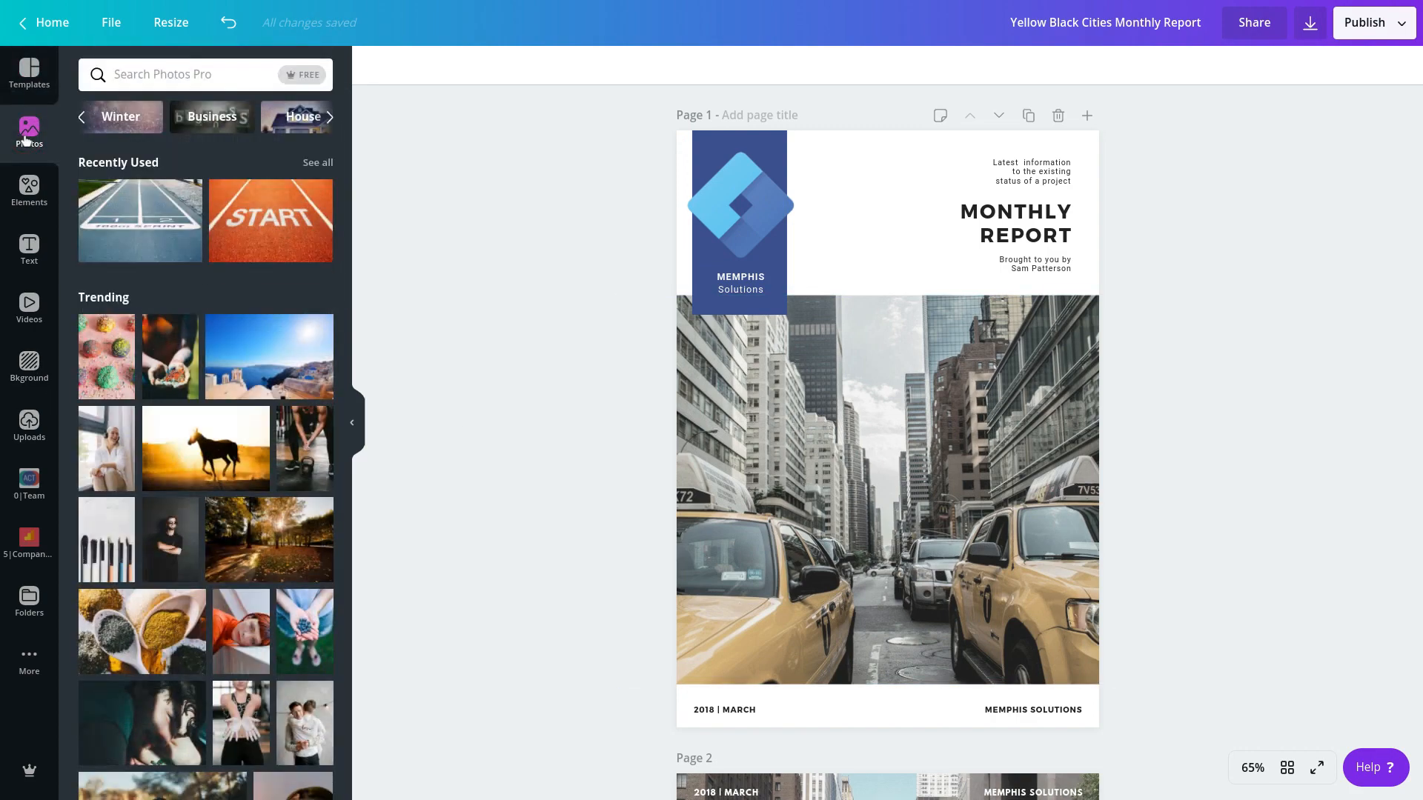
click(172, 76)
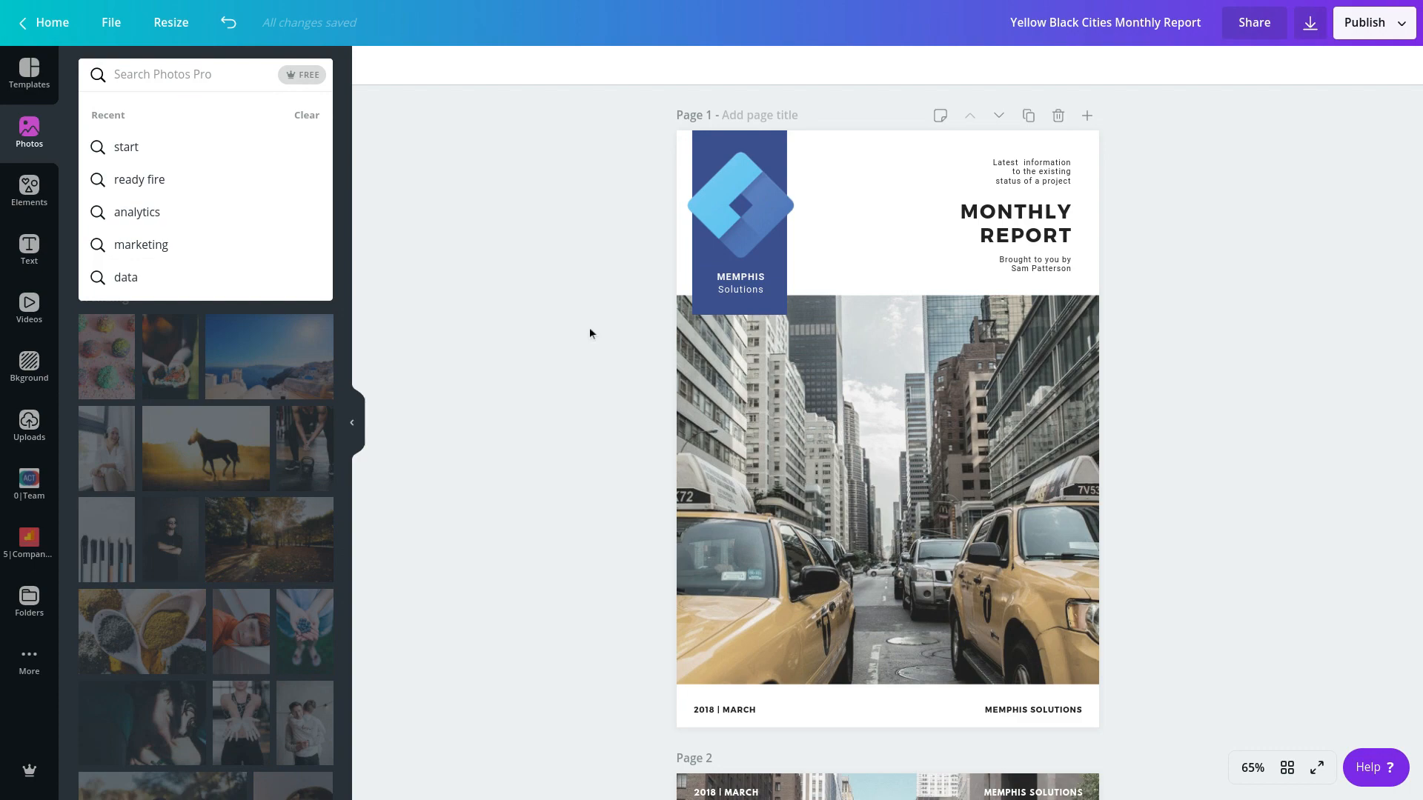
text(analytics)
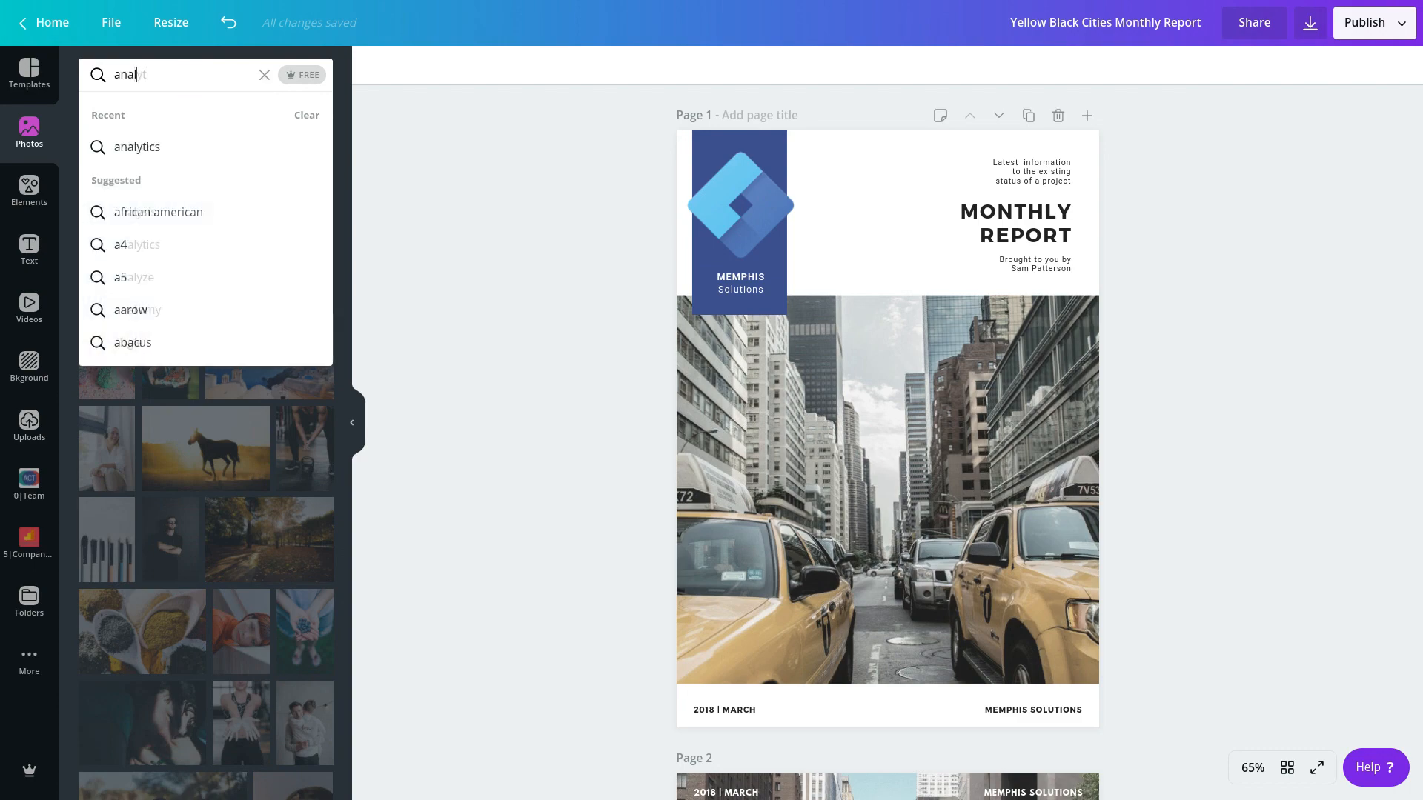
key(Return)
scroll(242, 426, down, 5)
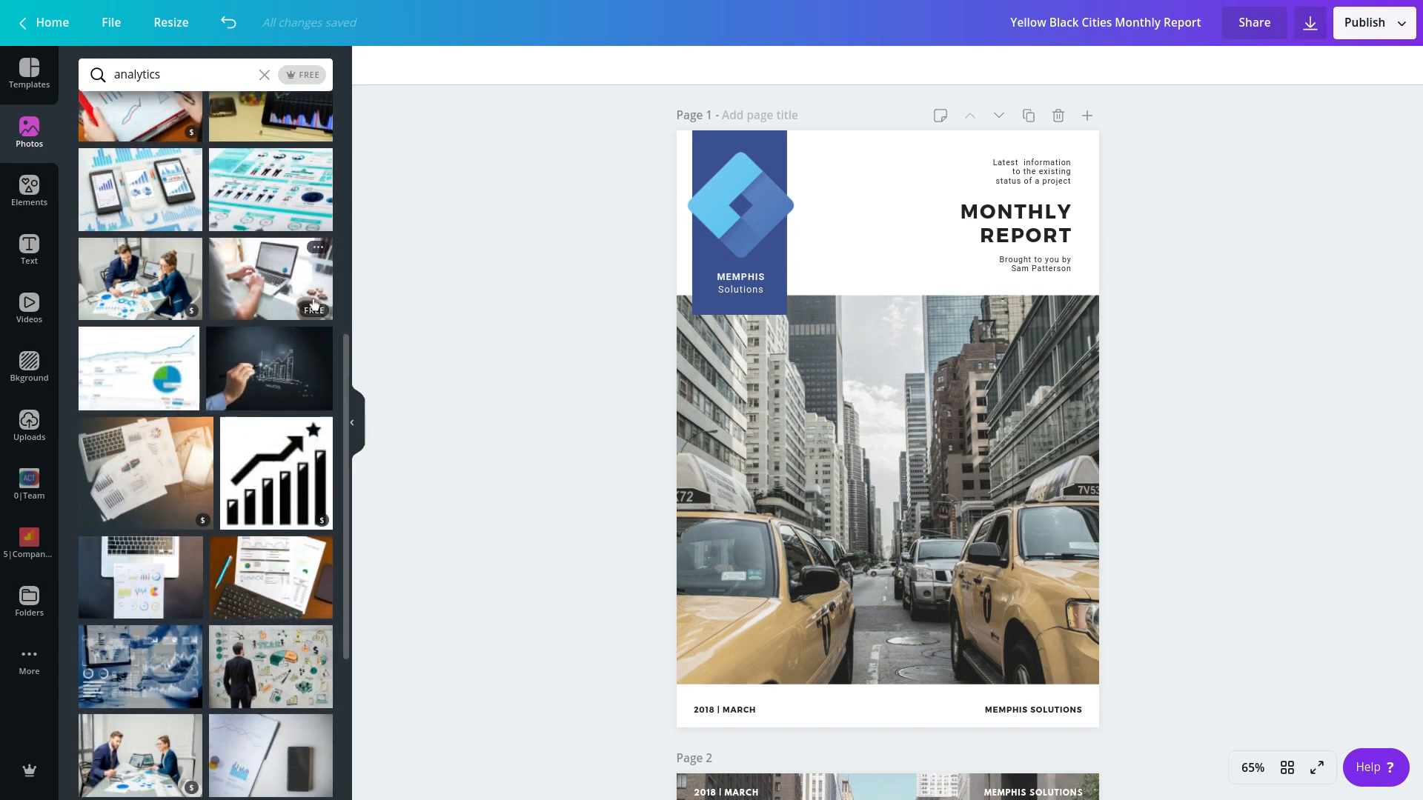
scroll(279, 290, up, 1)
scroll(279, 289, up, 4)
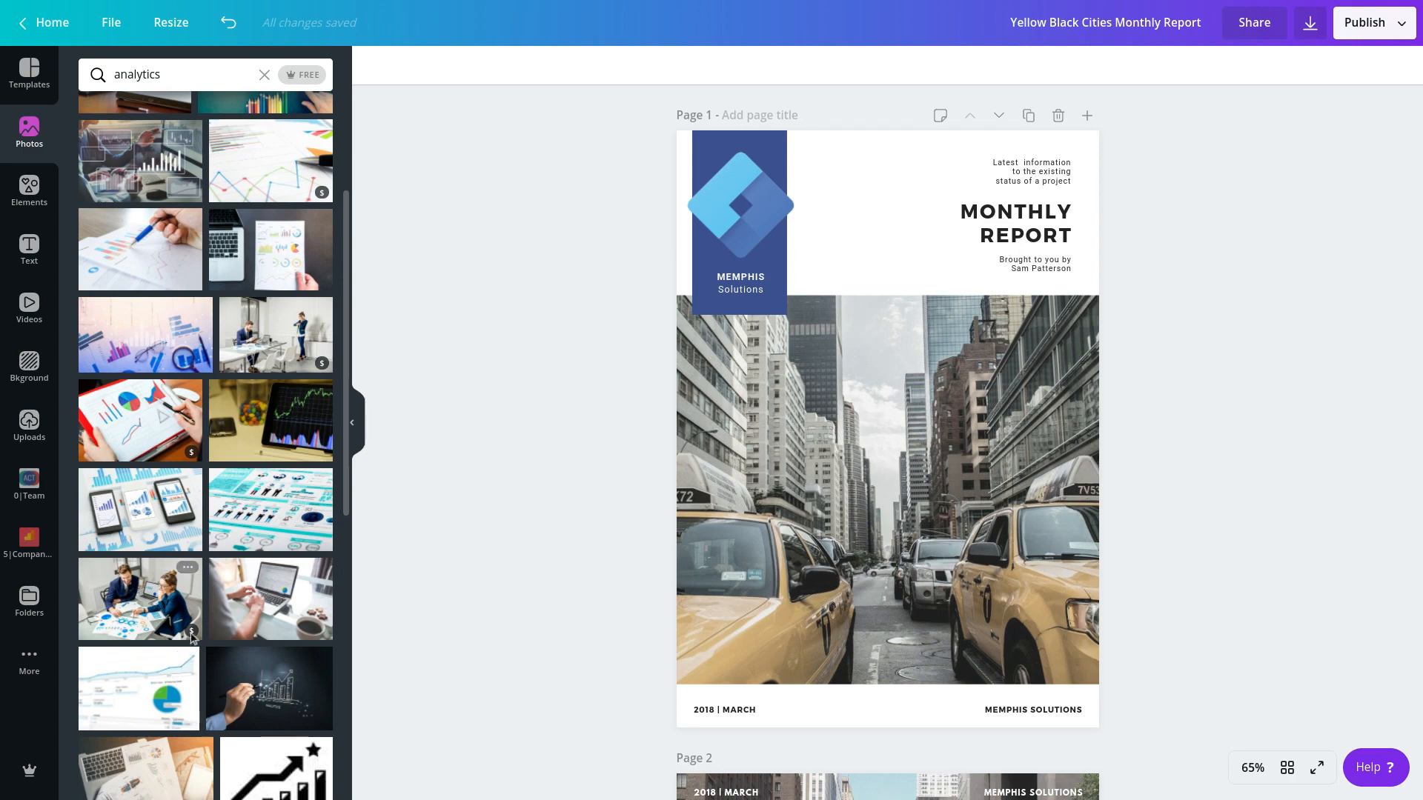
mouse_move(191, 636)
scroll(167, 629, up, 5)
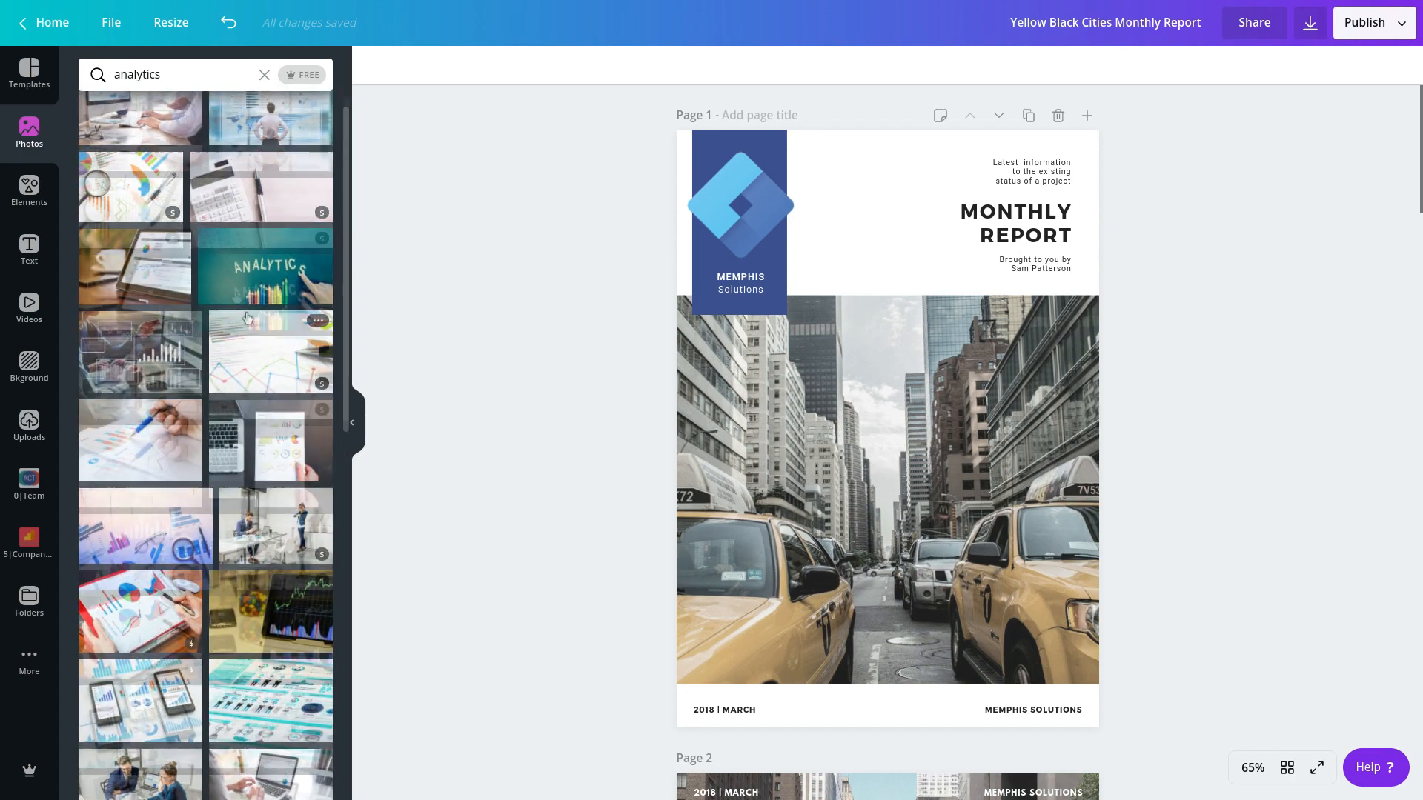
- Try replacing the cover's street photo with the dark bar-chart analytics photo, and undo the replacement
drag(171, 405, 693, 470)
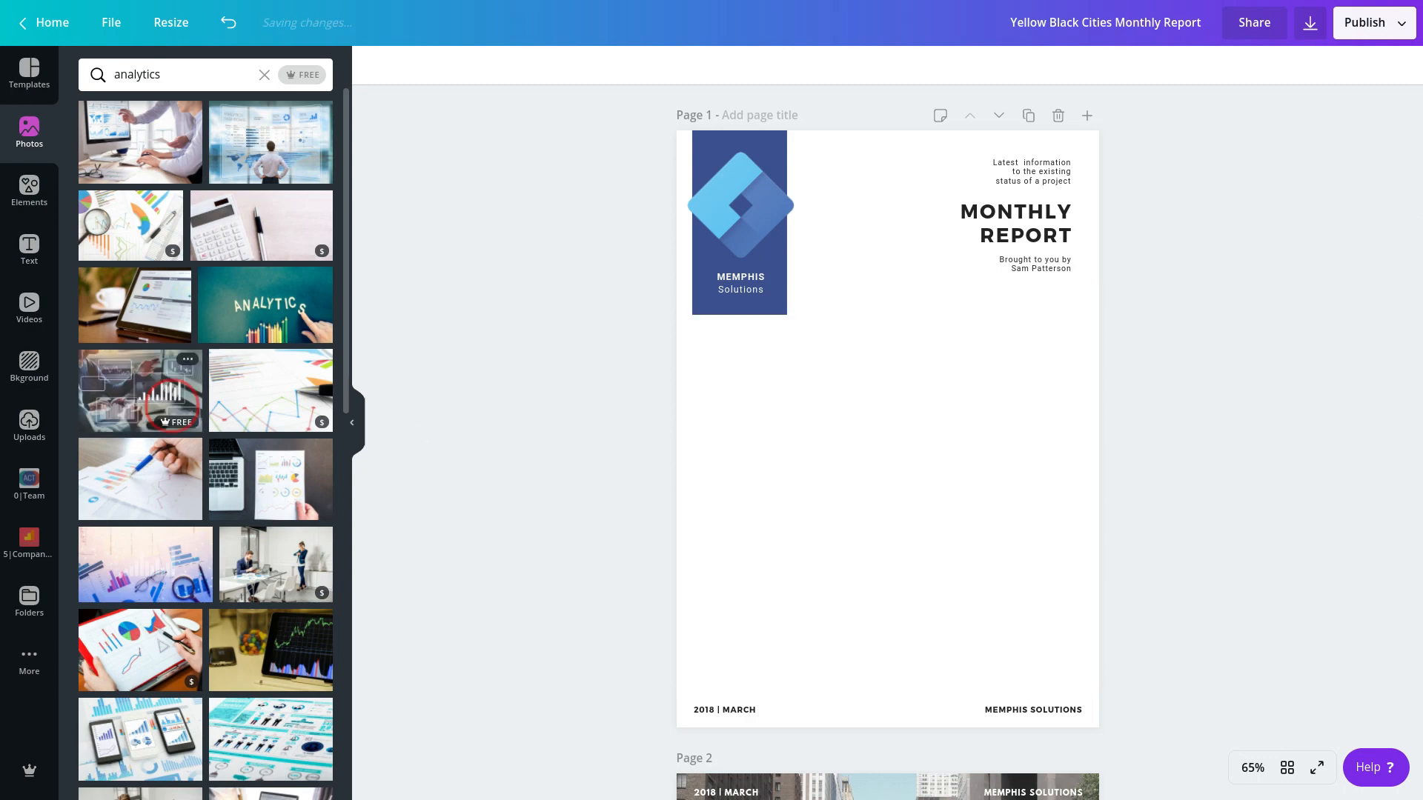
click(973, 573)
drag(973, 573, 949, 527)
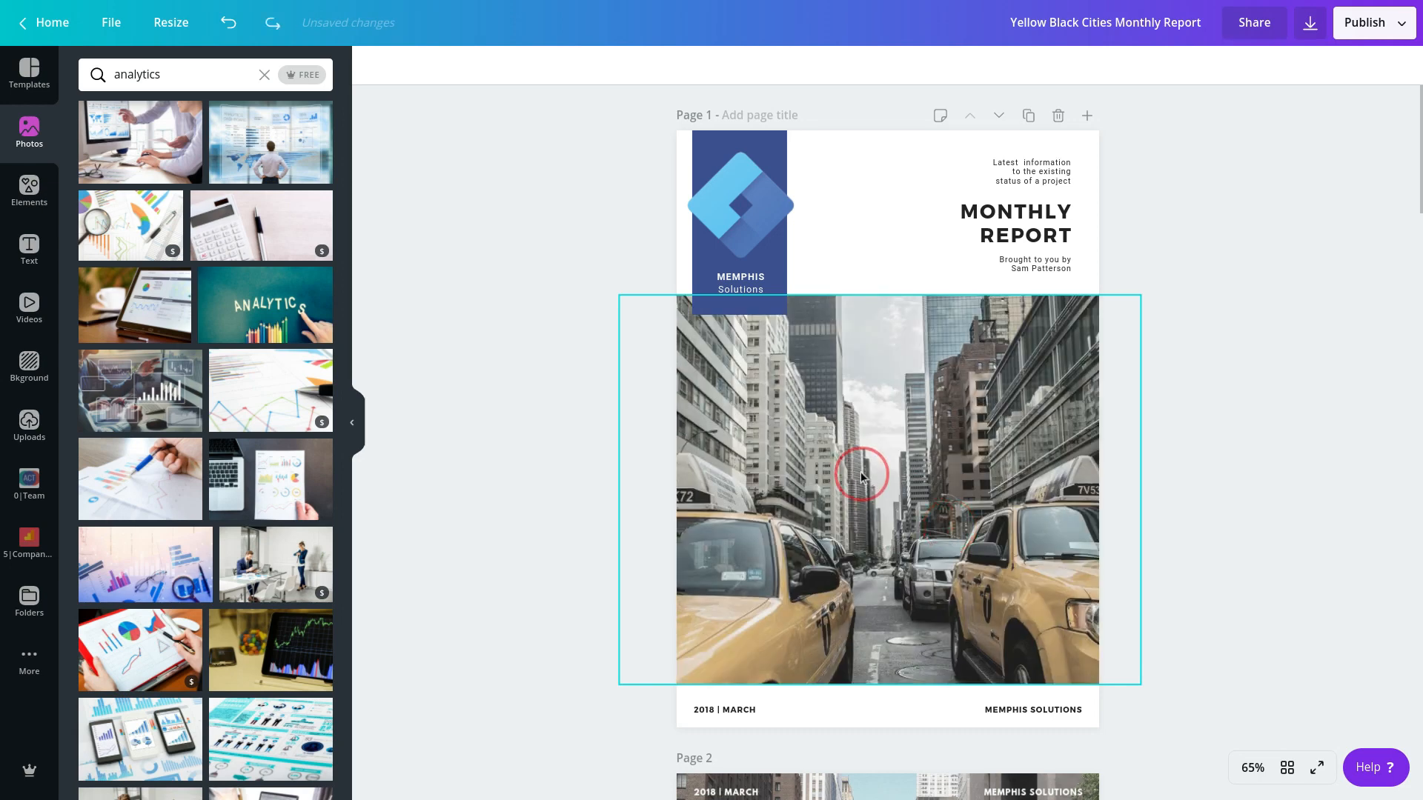
click(1230, 501)
- Select the cover's street photo and look at the filters available for it, without applying any
click(854, 388)
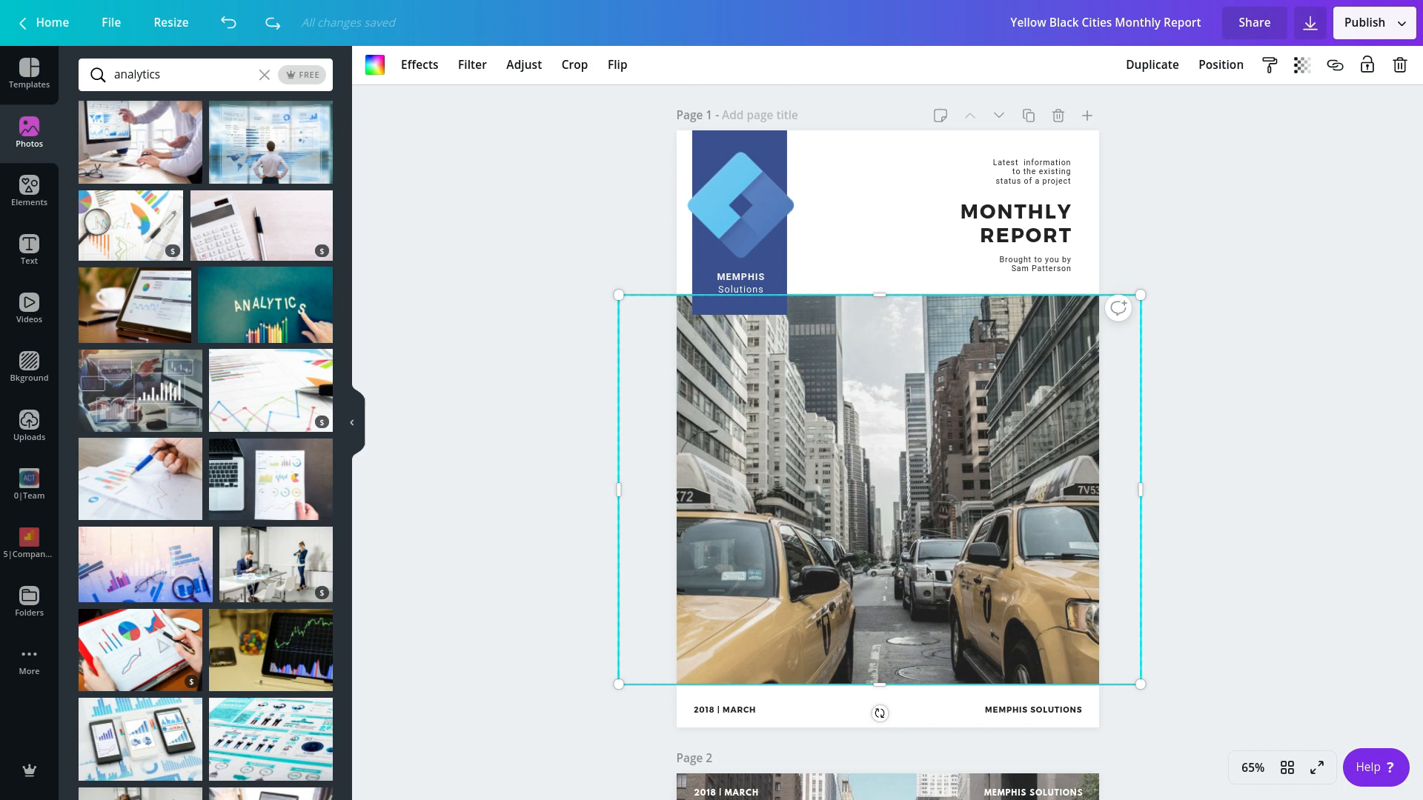
click(530, 411)
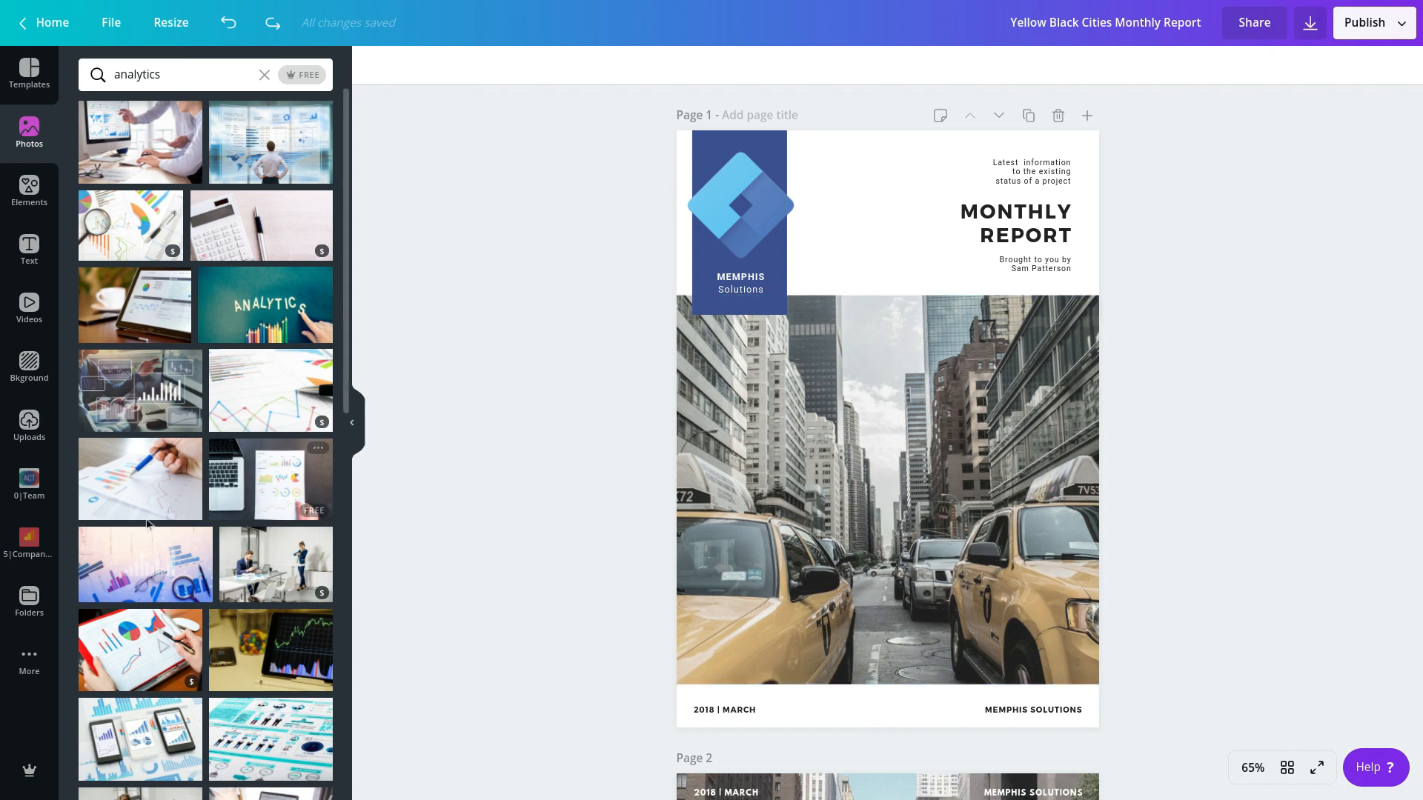
click(882, 396)
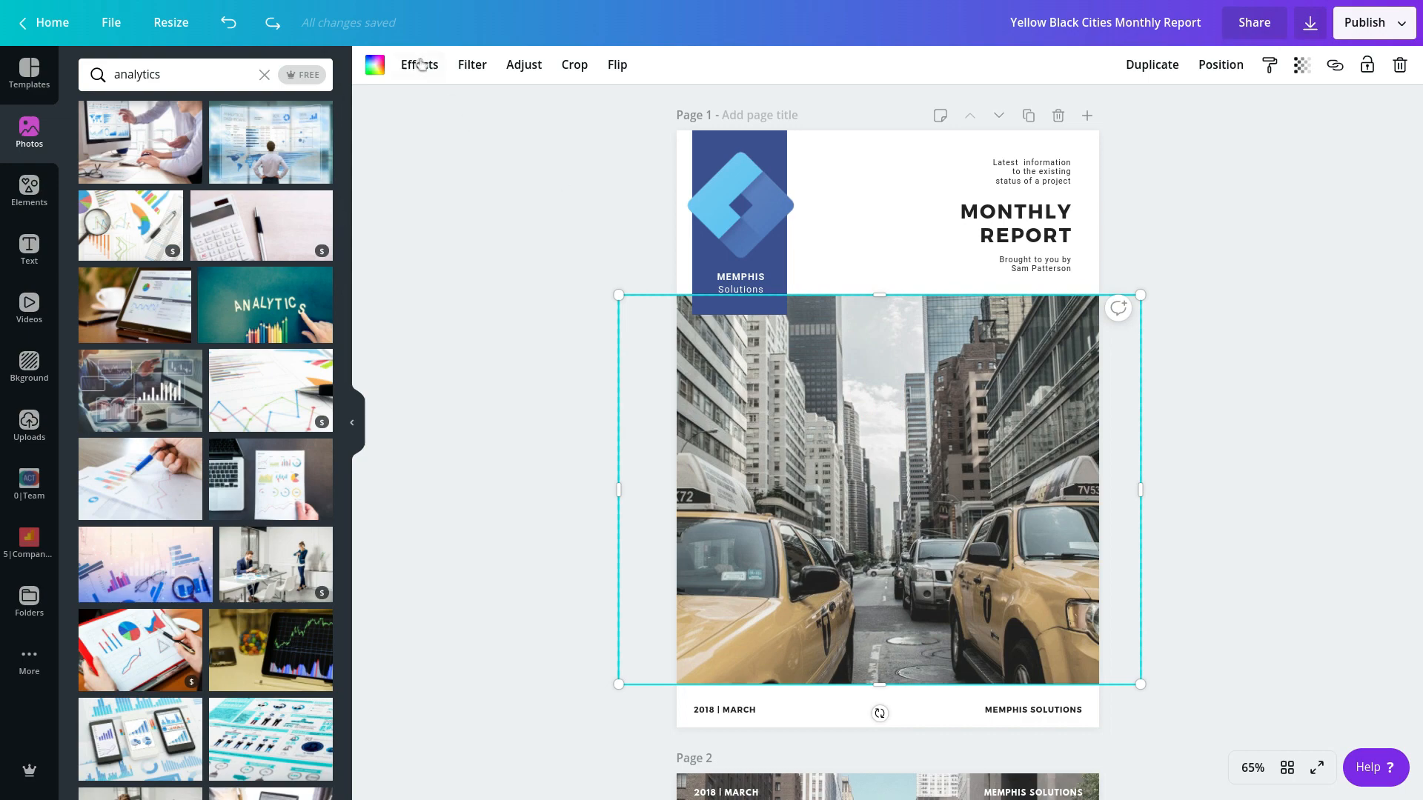
click(472, 66)
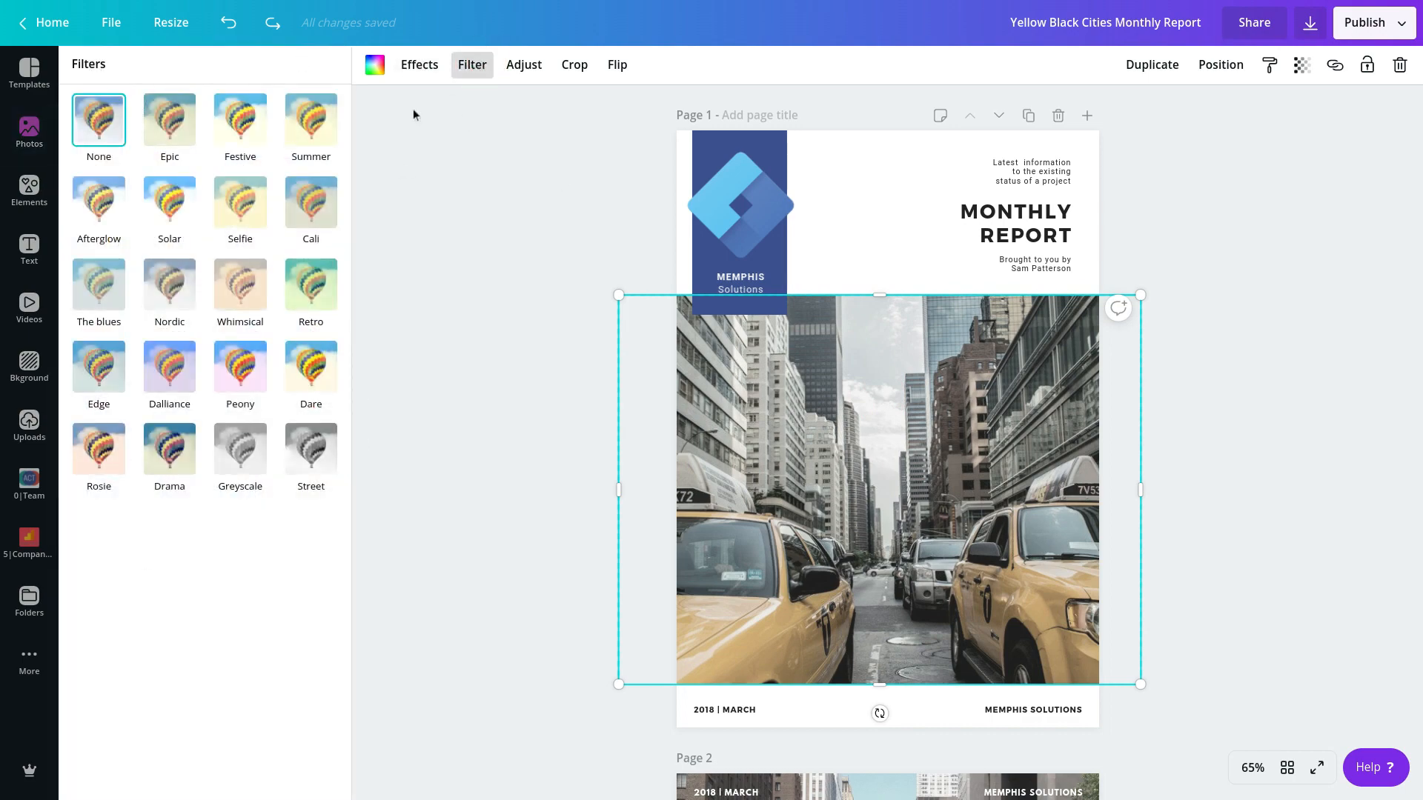
click(511, 381)
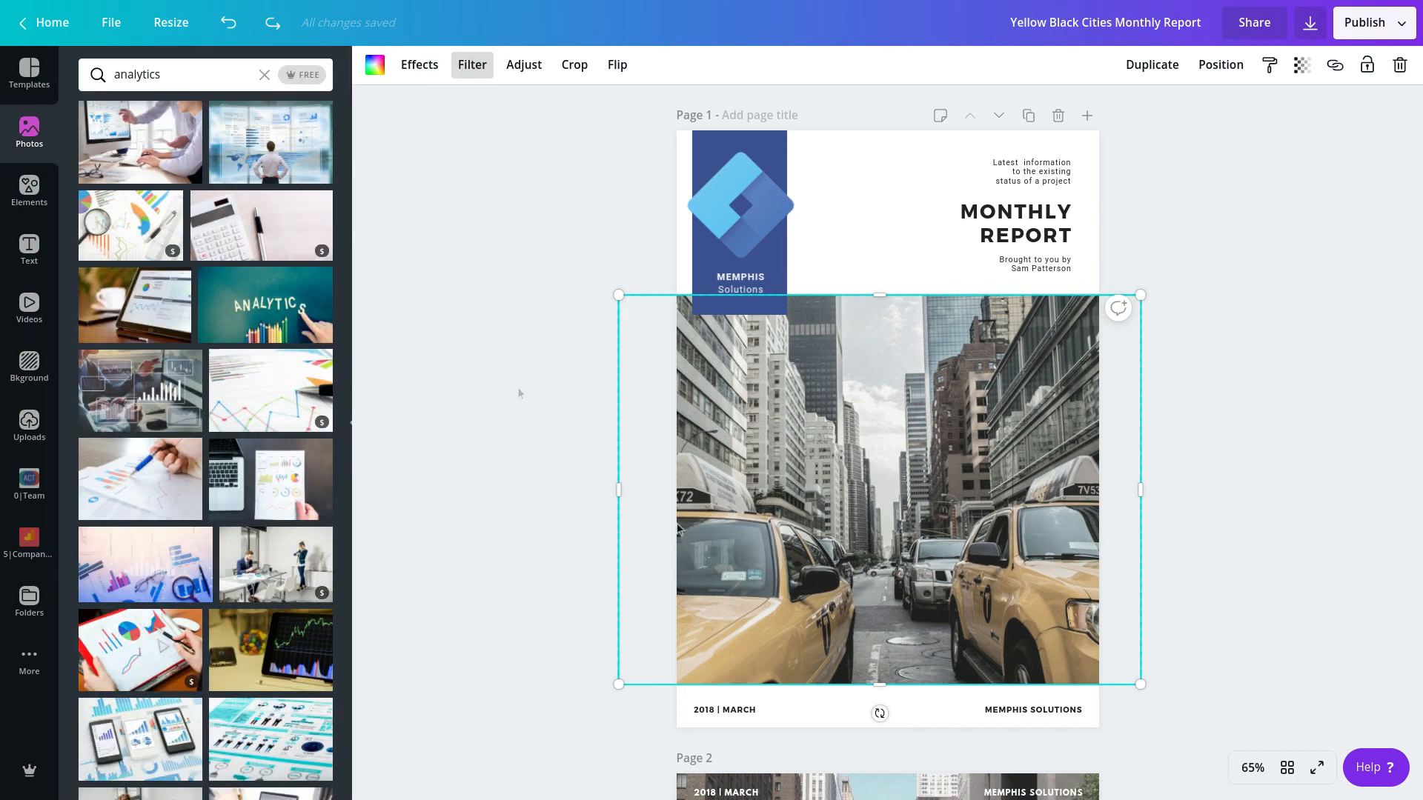
- Try replacing the cover's street photo with the laptop and printed charts photo, and undo the replacement
drag(267, 486, 929, 483)
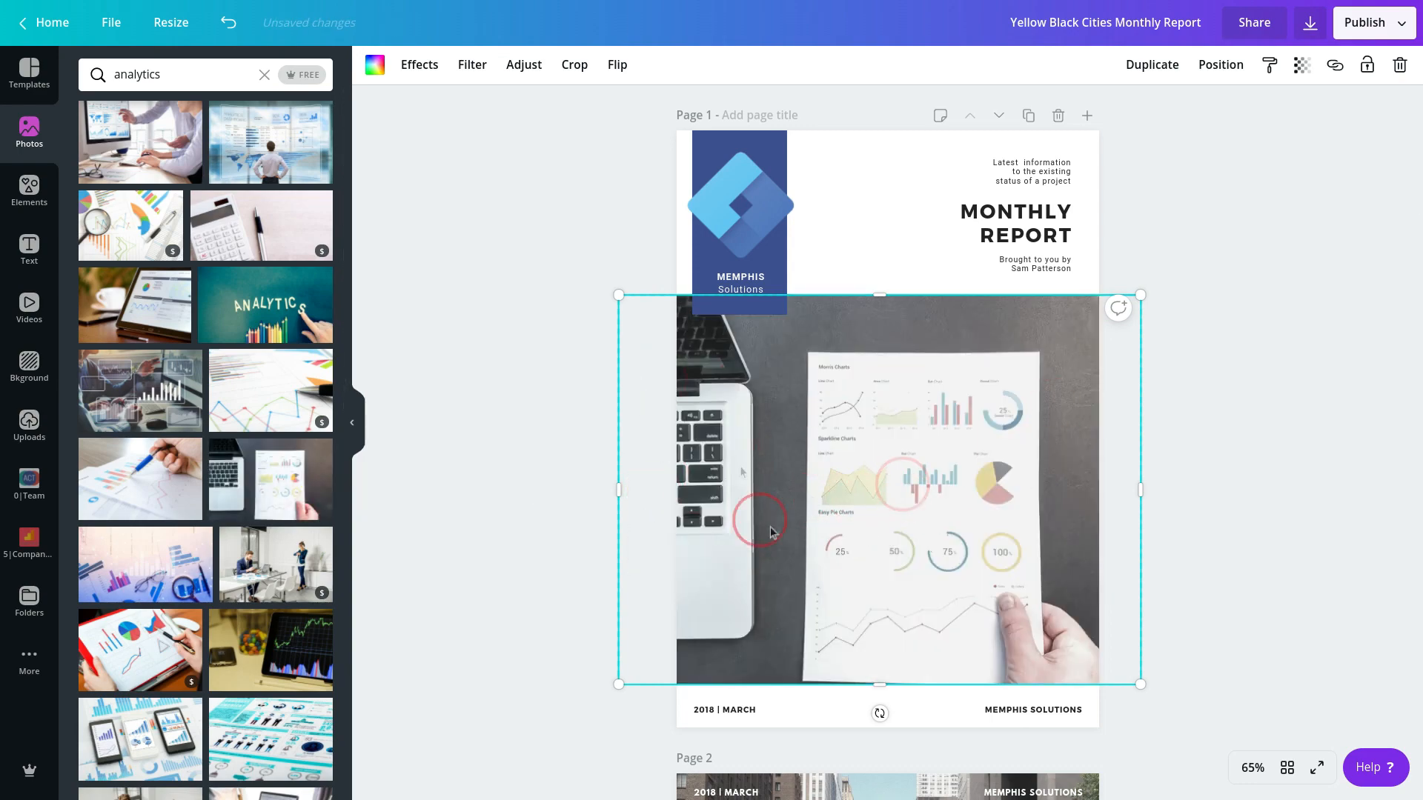
key(ctrl+z)
click(498, 445)
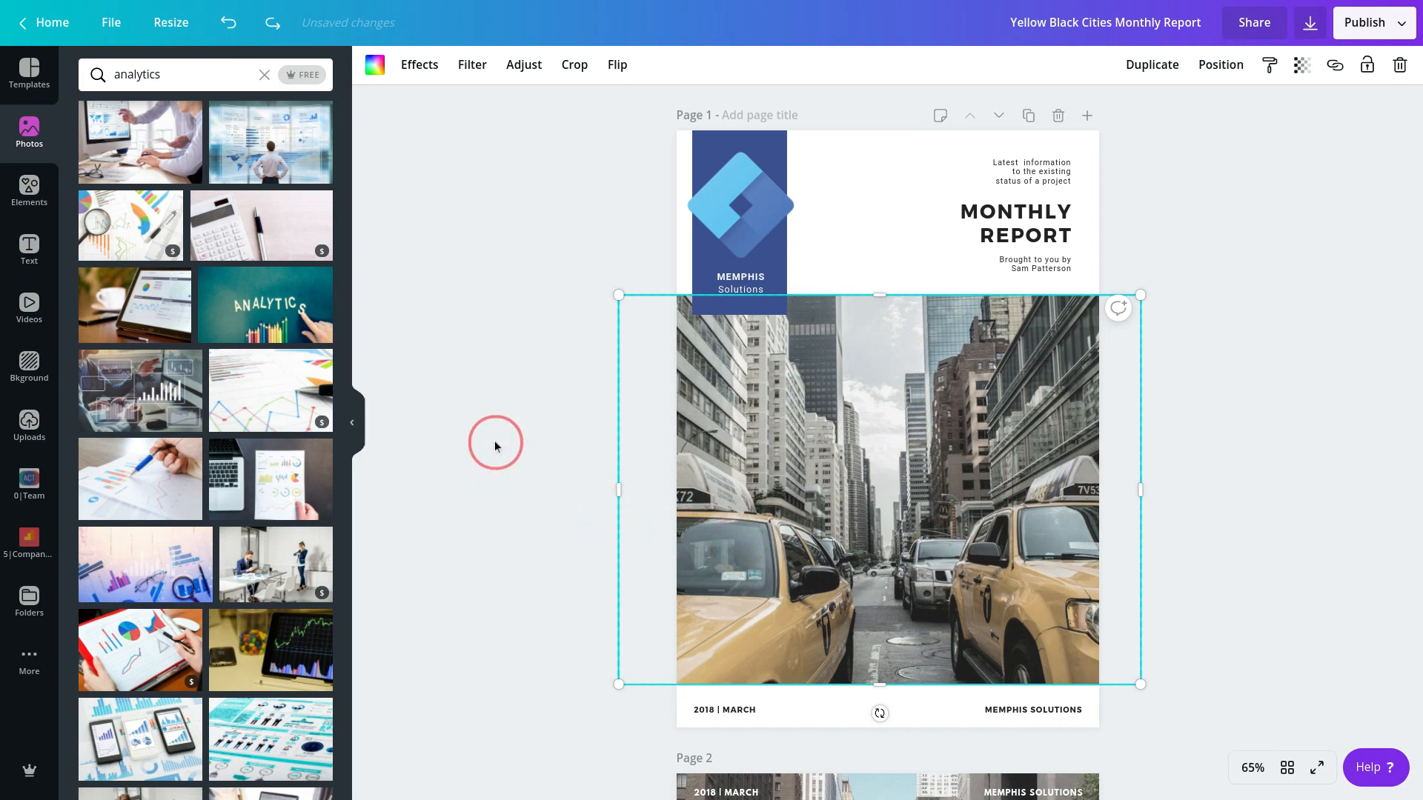
- Try the pie-chart clipboard photo in the cover's photo area, and replace it with the line graph and pen photo
drag(149, 648, 872, 380)
drag(256, 401, 692, 607)
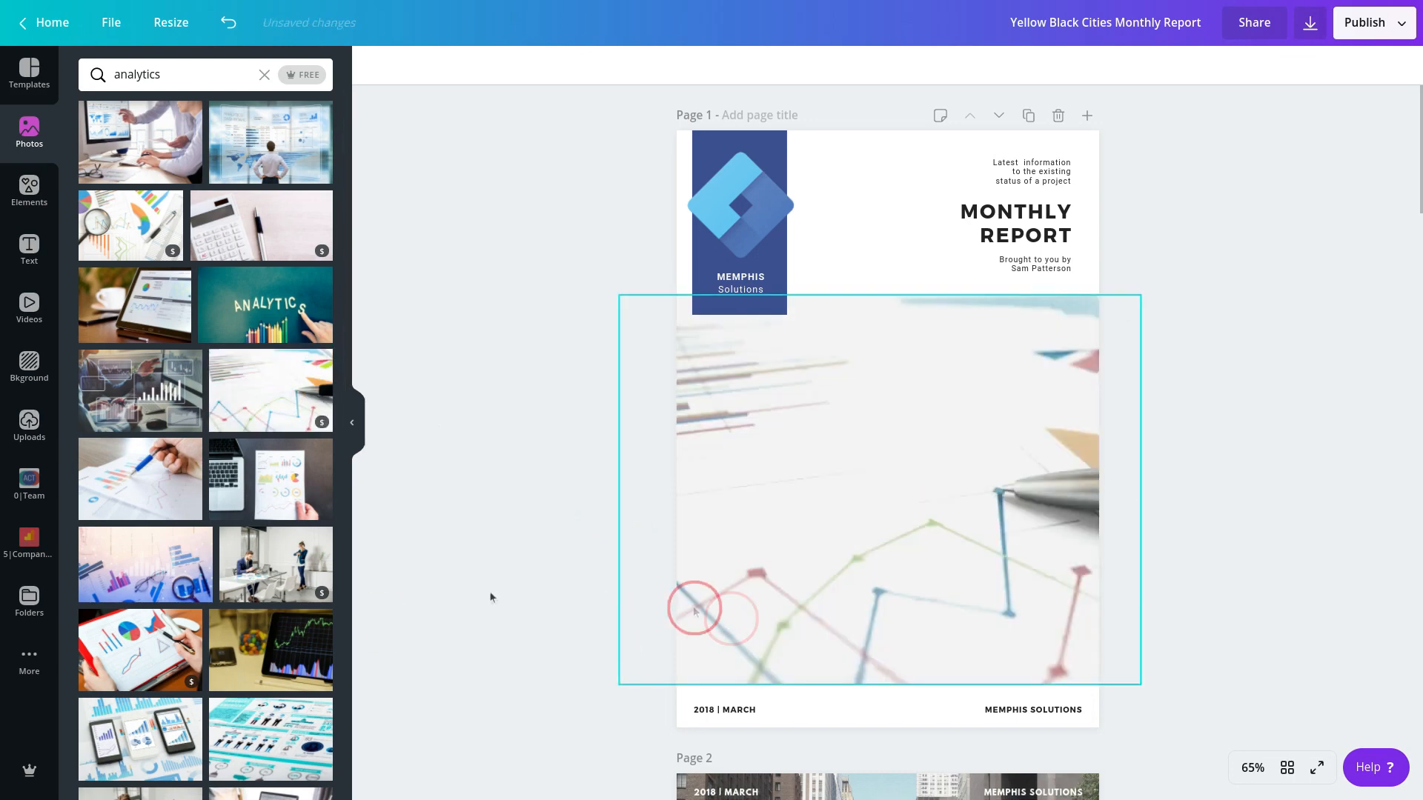
- Try the teal infographic photo in the cover's photo area, and replace it with the dark photo of hands with bar-chart overlays
drag(279, 749, 813, 409)
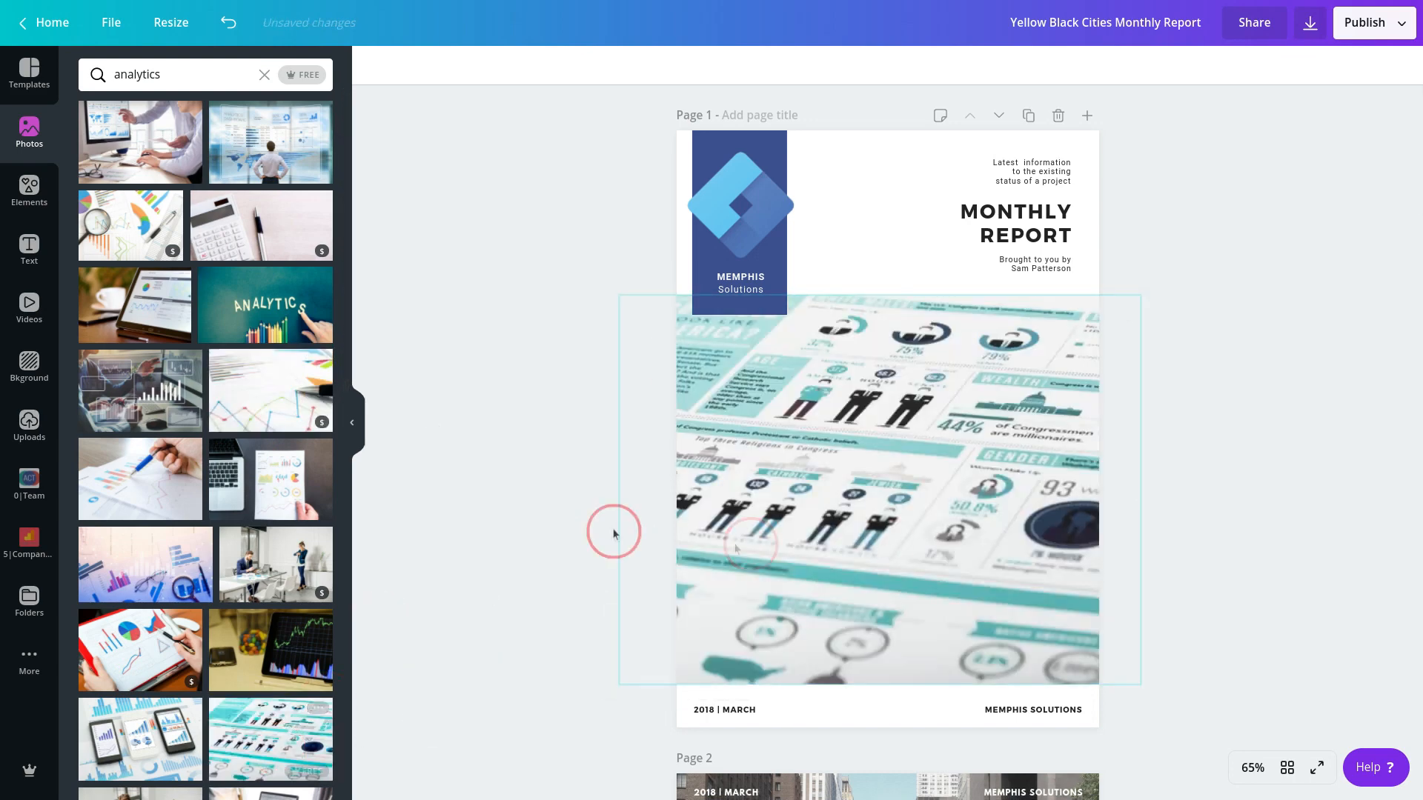
click(585, 472)
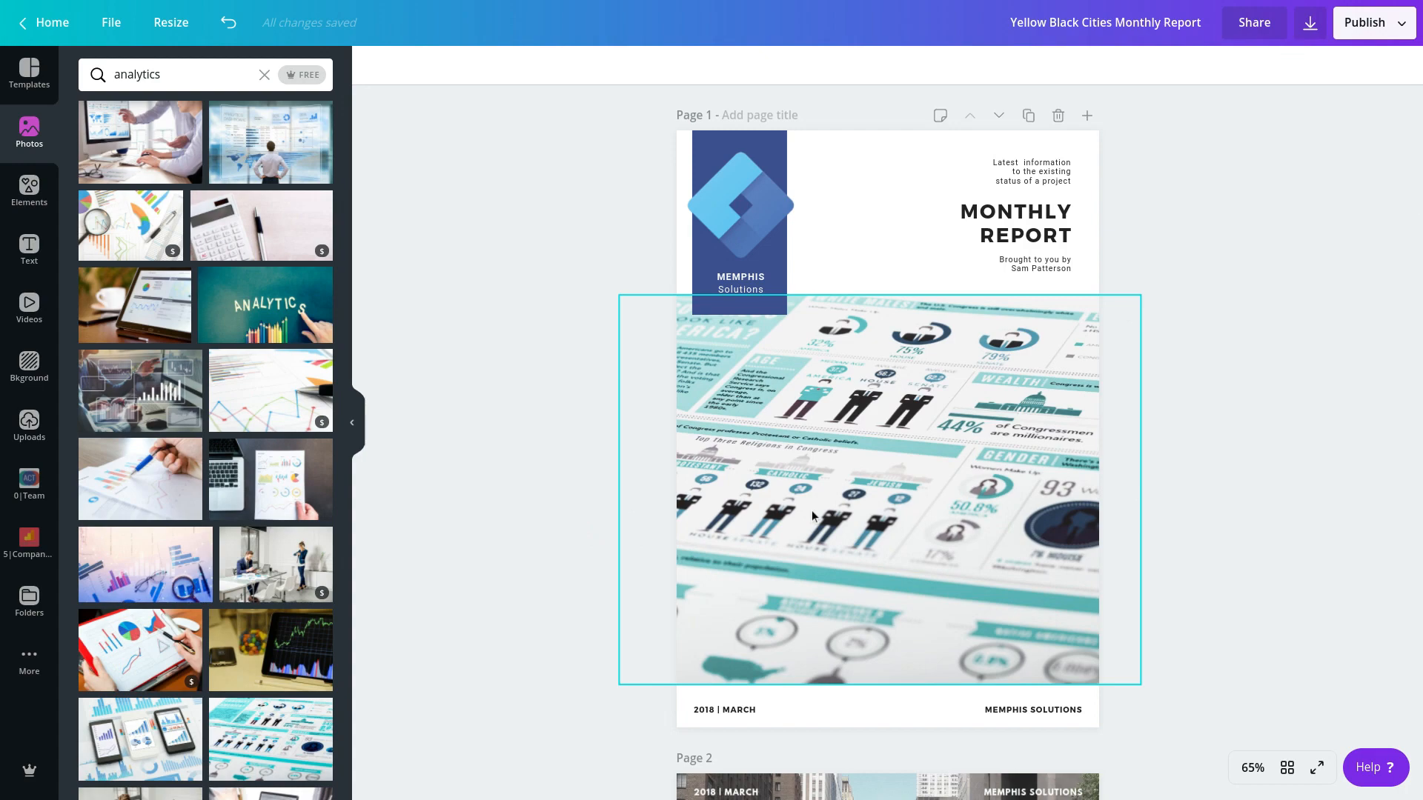
drag(148, 390, 798, 451)
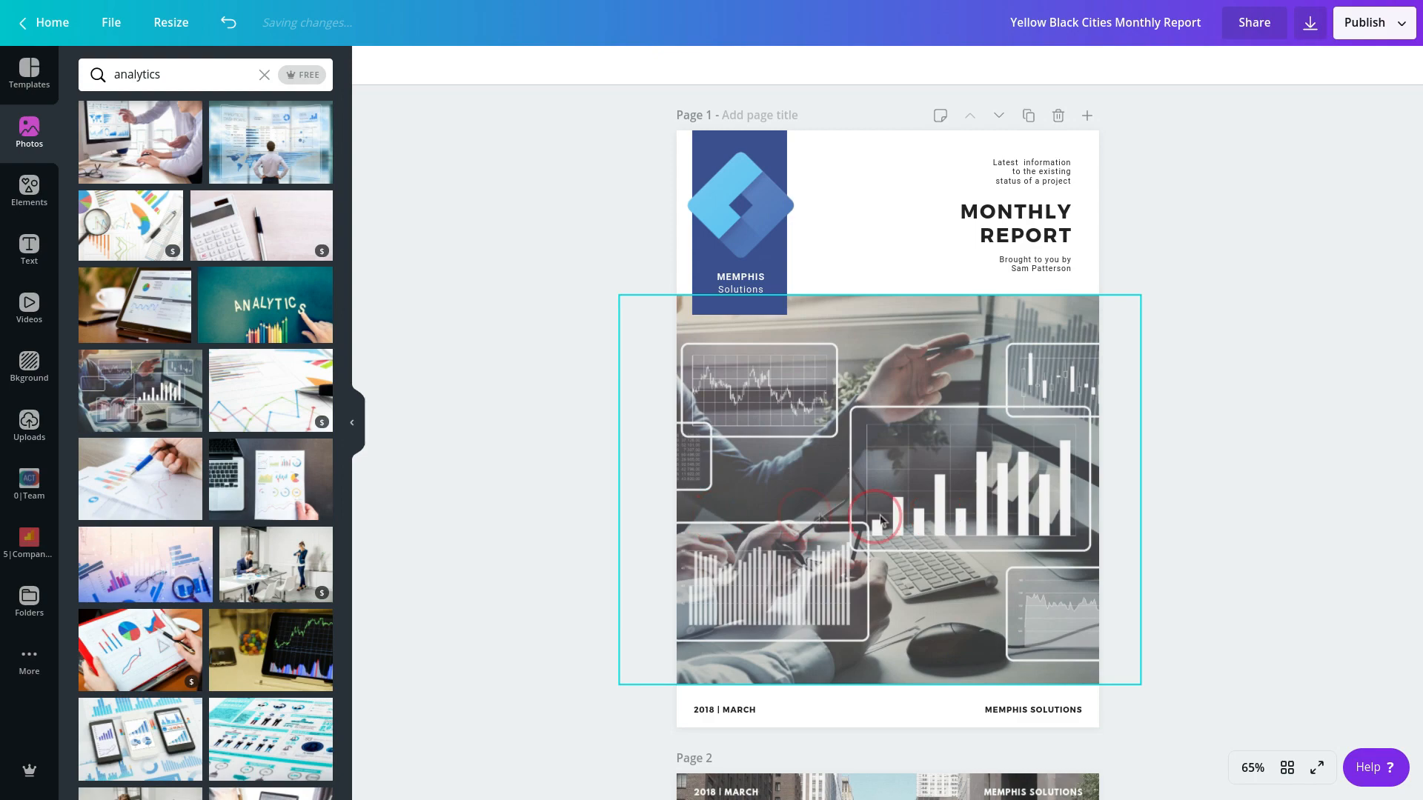
- Shift the bar-chart overlay photo slightly within its crop frame on the cover and apply the crop
click(956, 499)
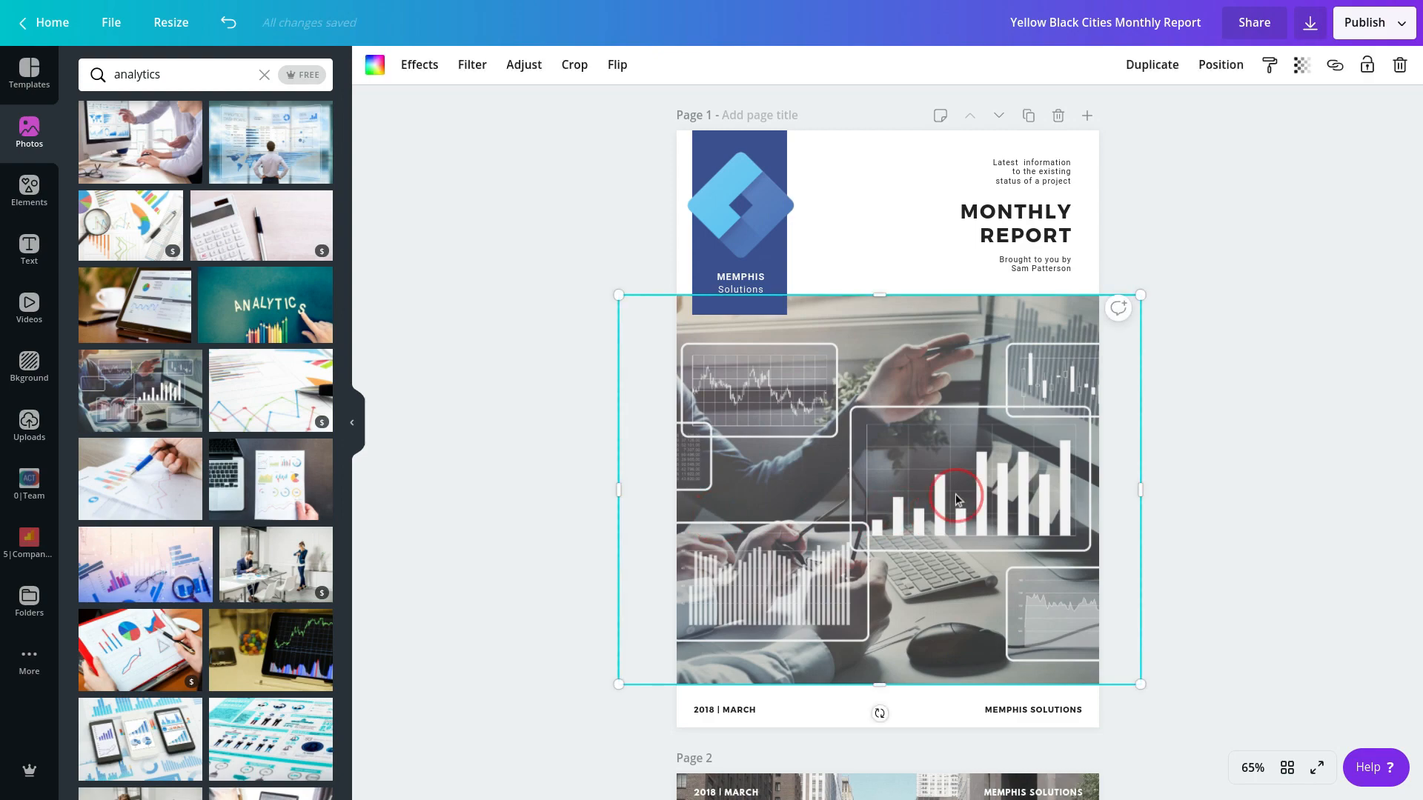
double_click(956, 499)
mouse_move(941, 482)
mouse_down()
mouse_move(913, 483)
mouse_move(971, 483)
mouse_move(925, 484)
mouse_up()
drag(1140, 294, 1075, 355)
drag(841, 475, 869, 473)
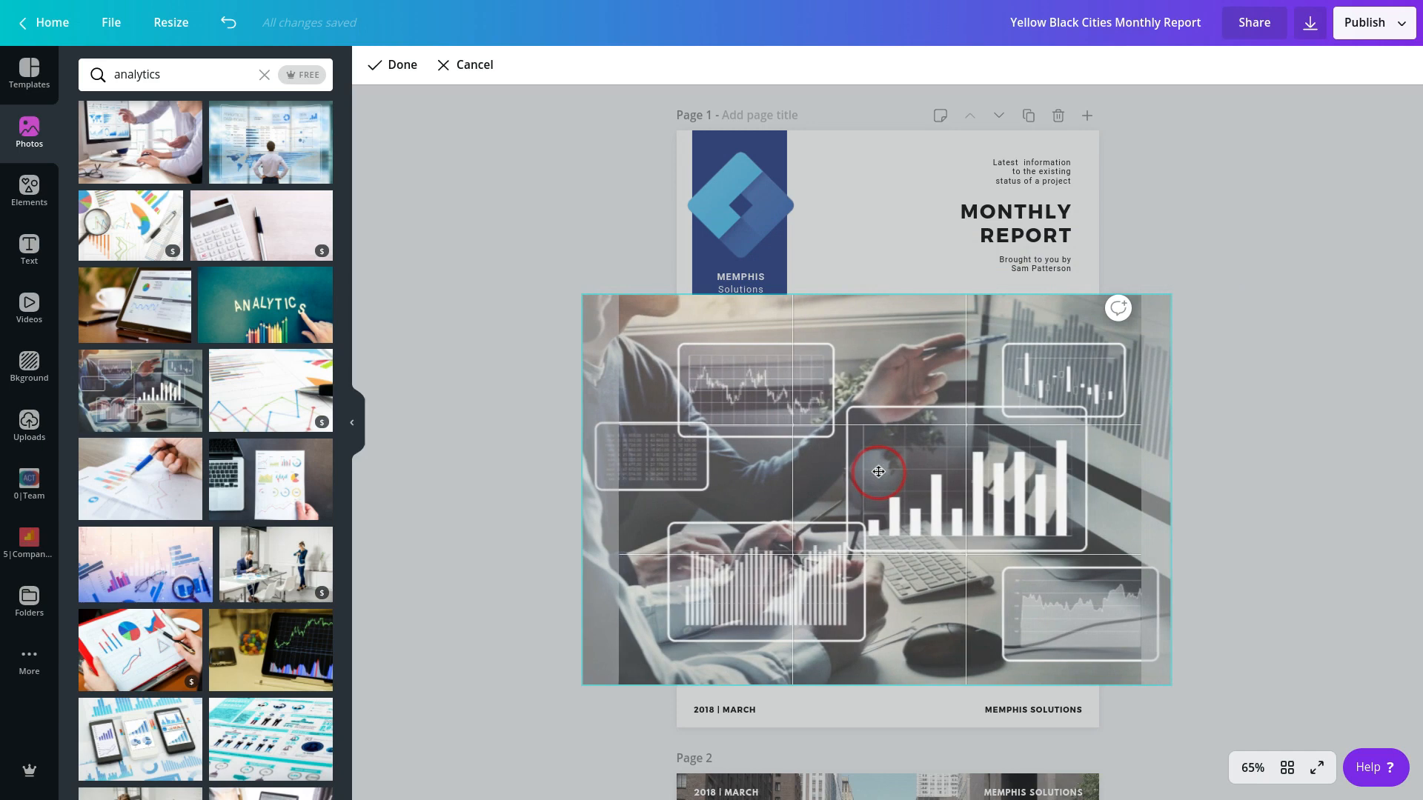
click(517, 422)
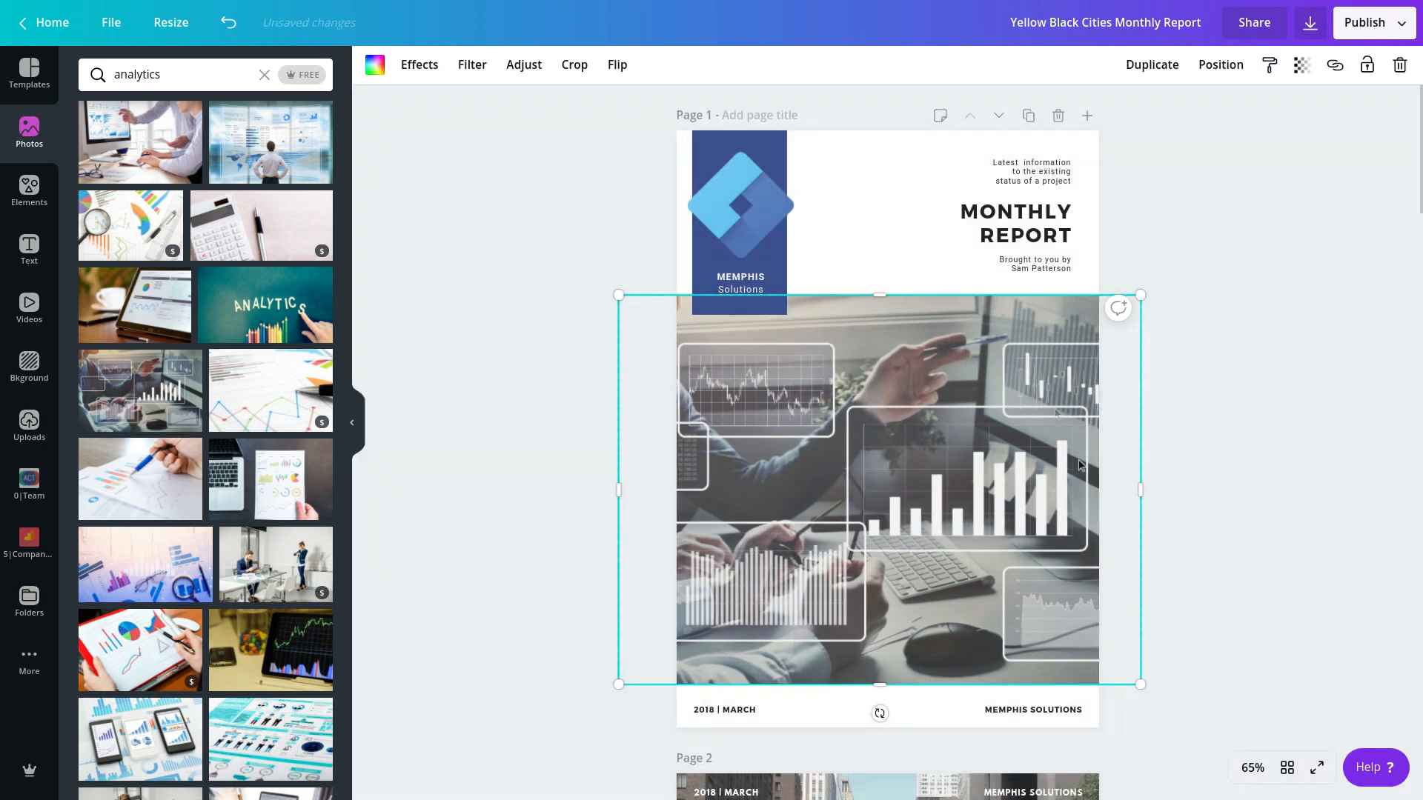
click(532, 394)
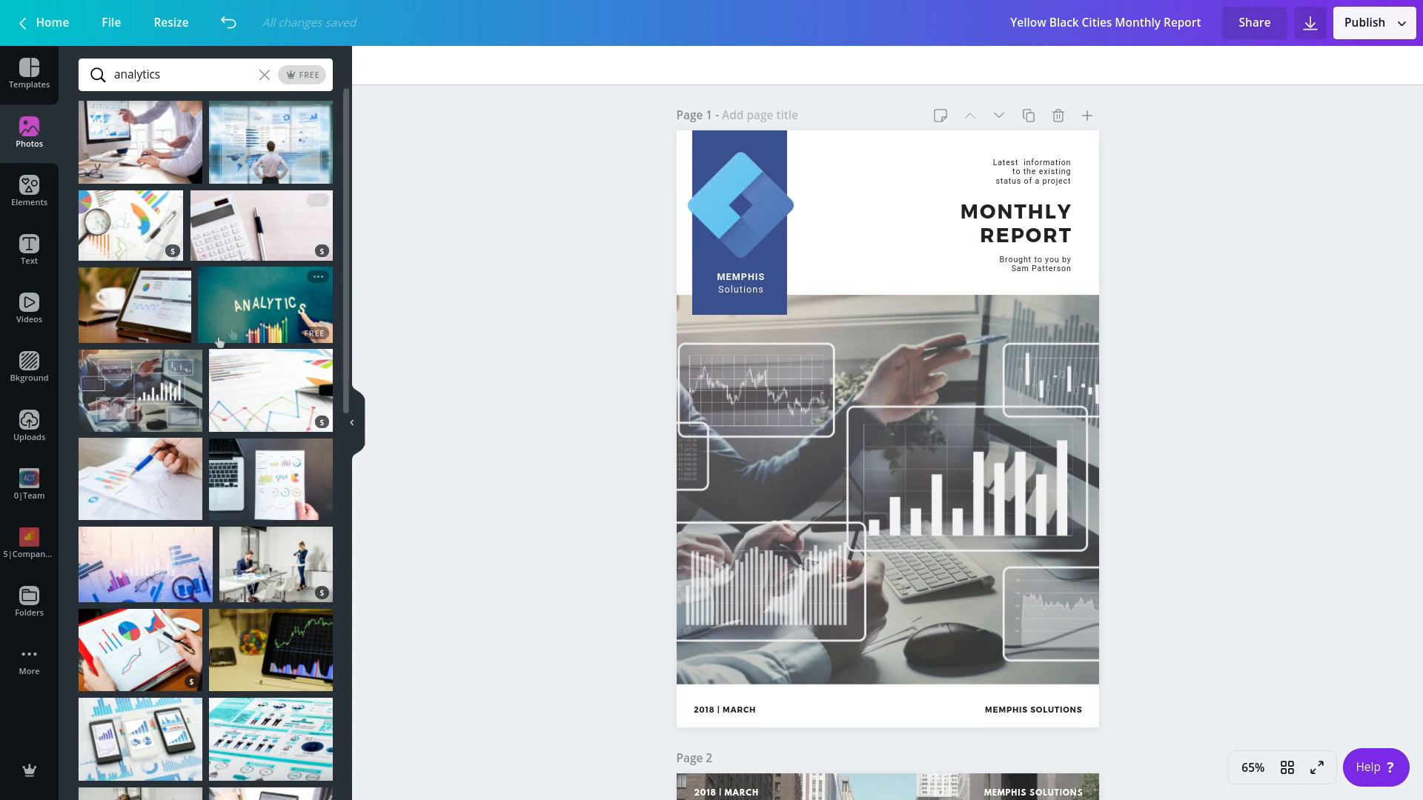
- Try the overhead laptop-on-desk photo from Pixabay in the cover's photo area, and undo the replacement
click(264, 76)
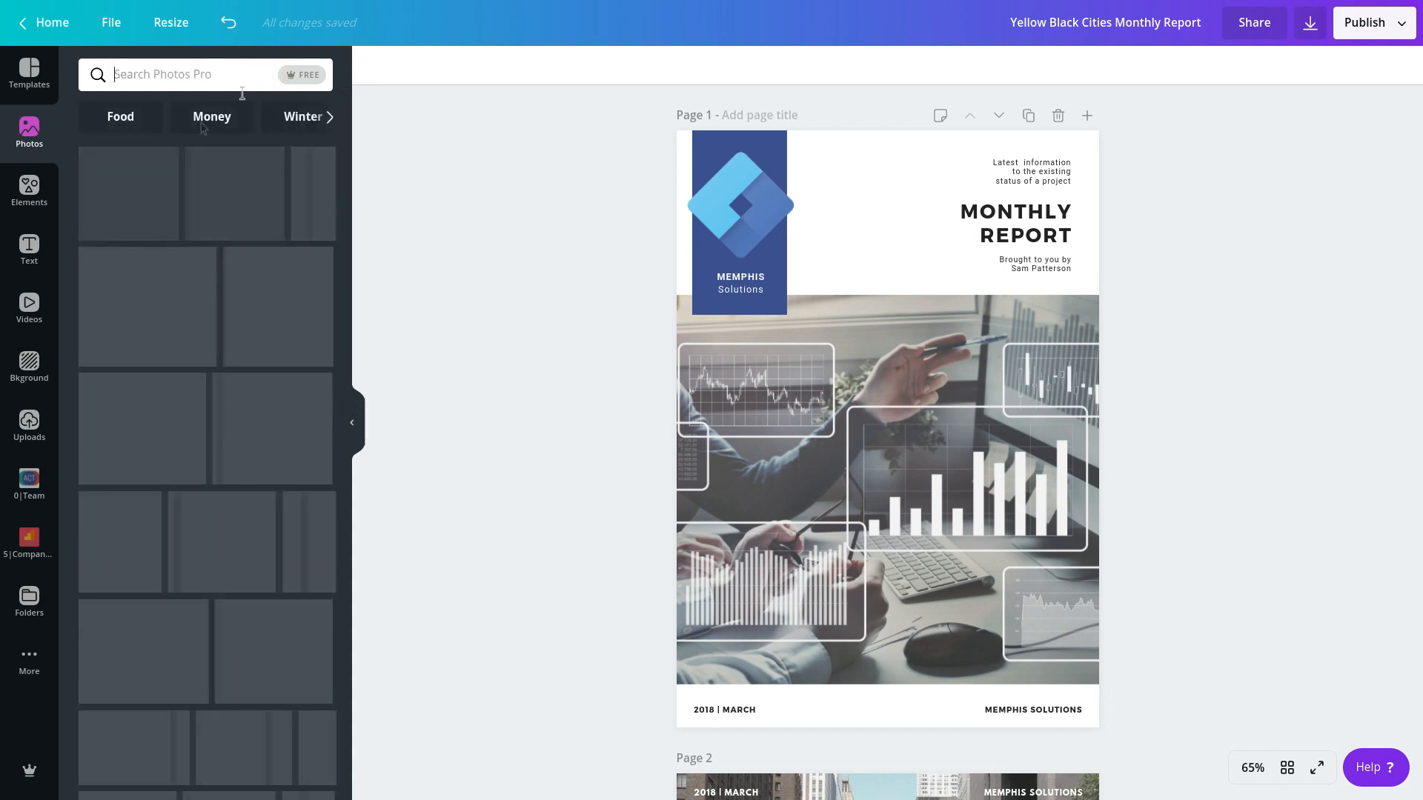
click(29, 663)
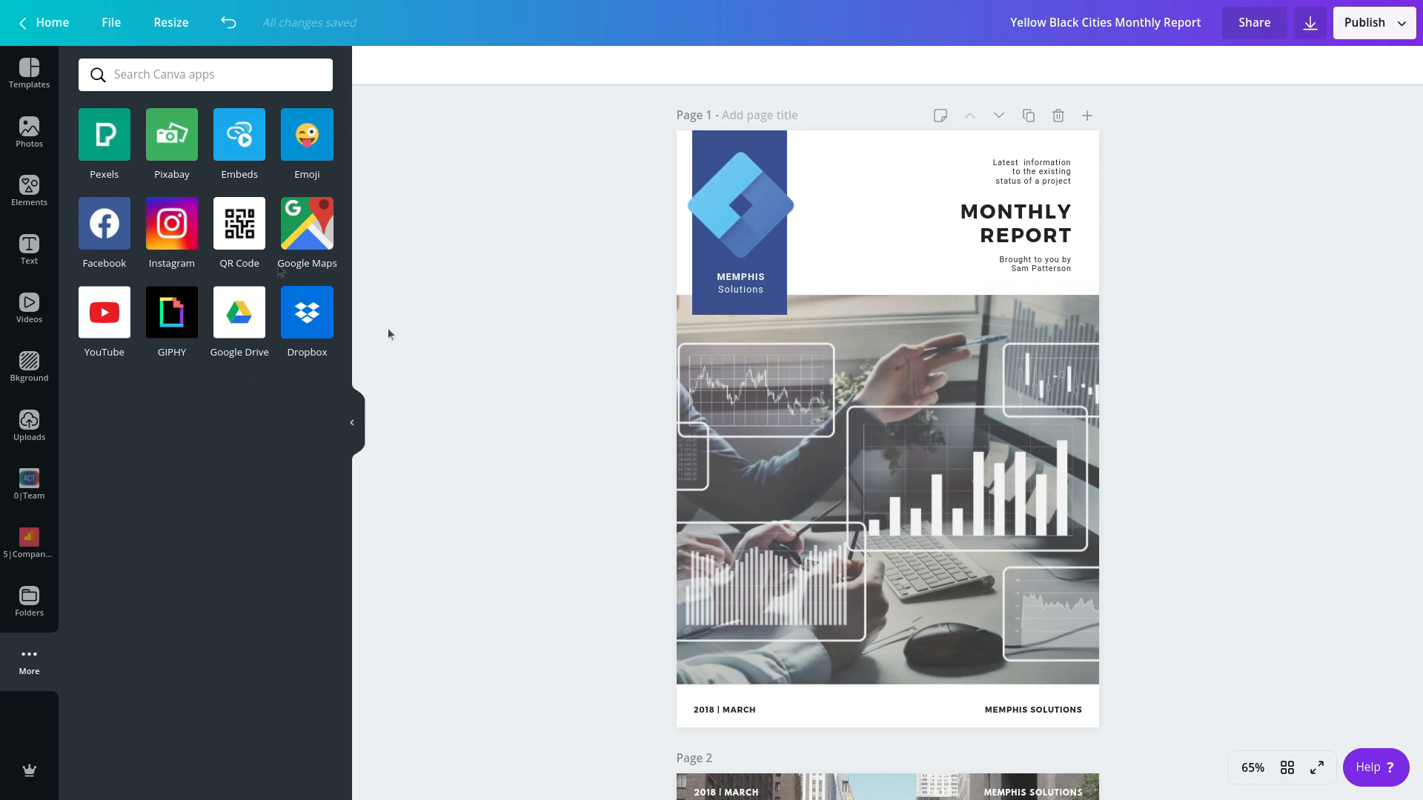
click(175, 141)
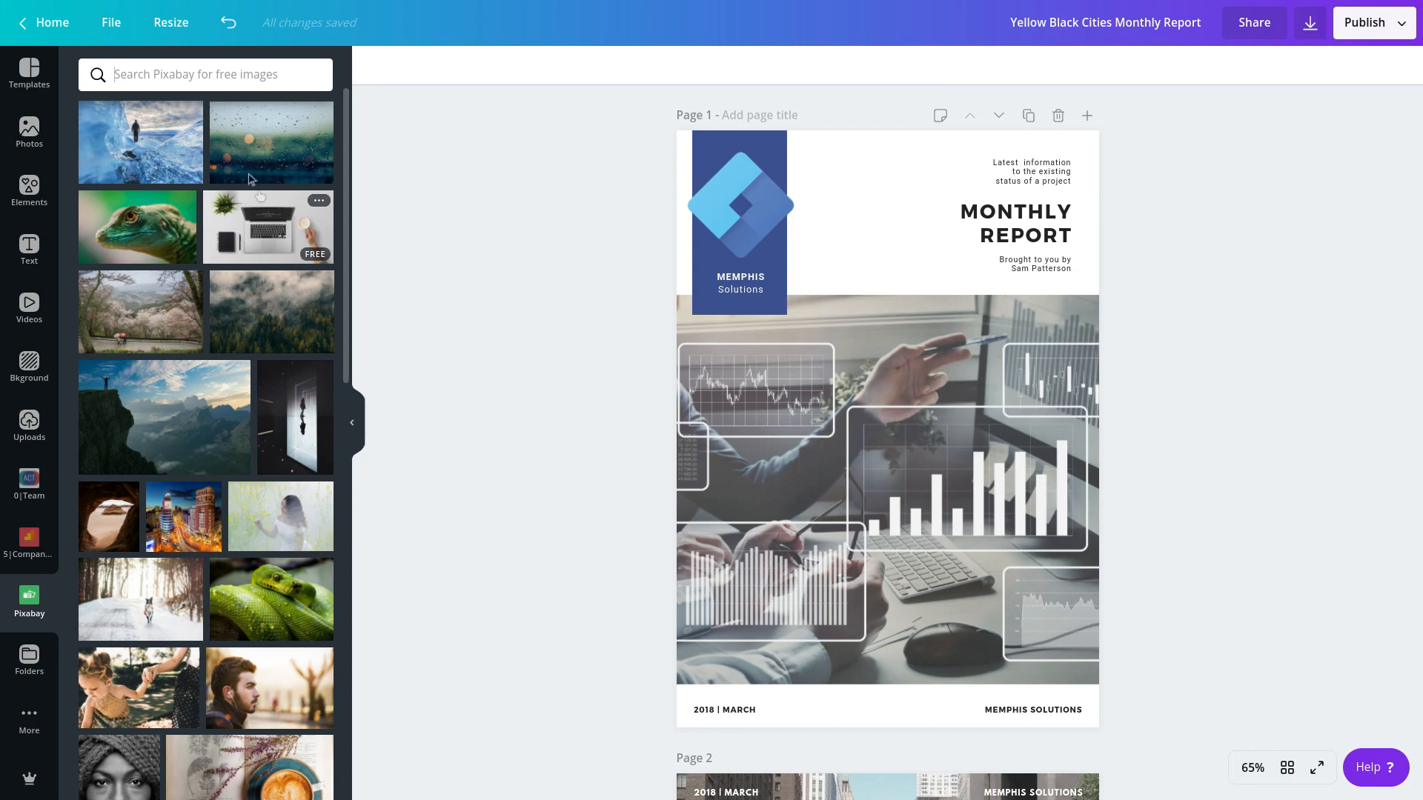
scroll(189, 597, down, 5)
scroll(278, 235, up, 5)
drag(278, 230, 696, 435)
click(554, 418)
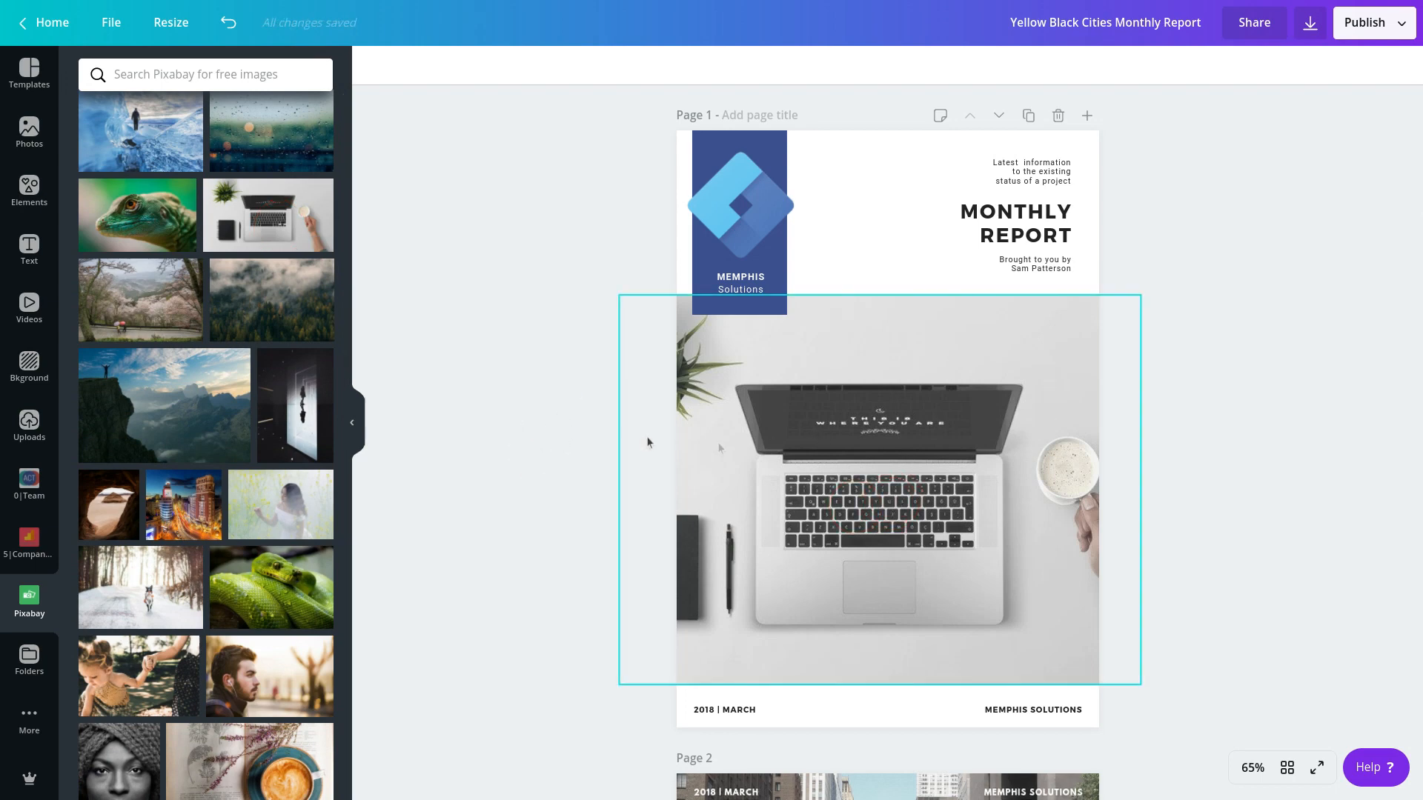
key(ctrl+z)
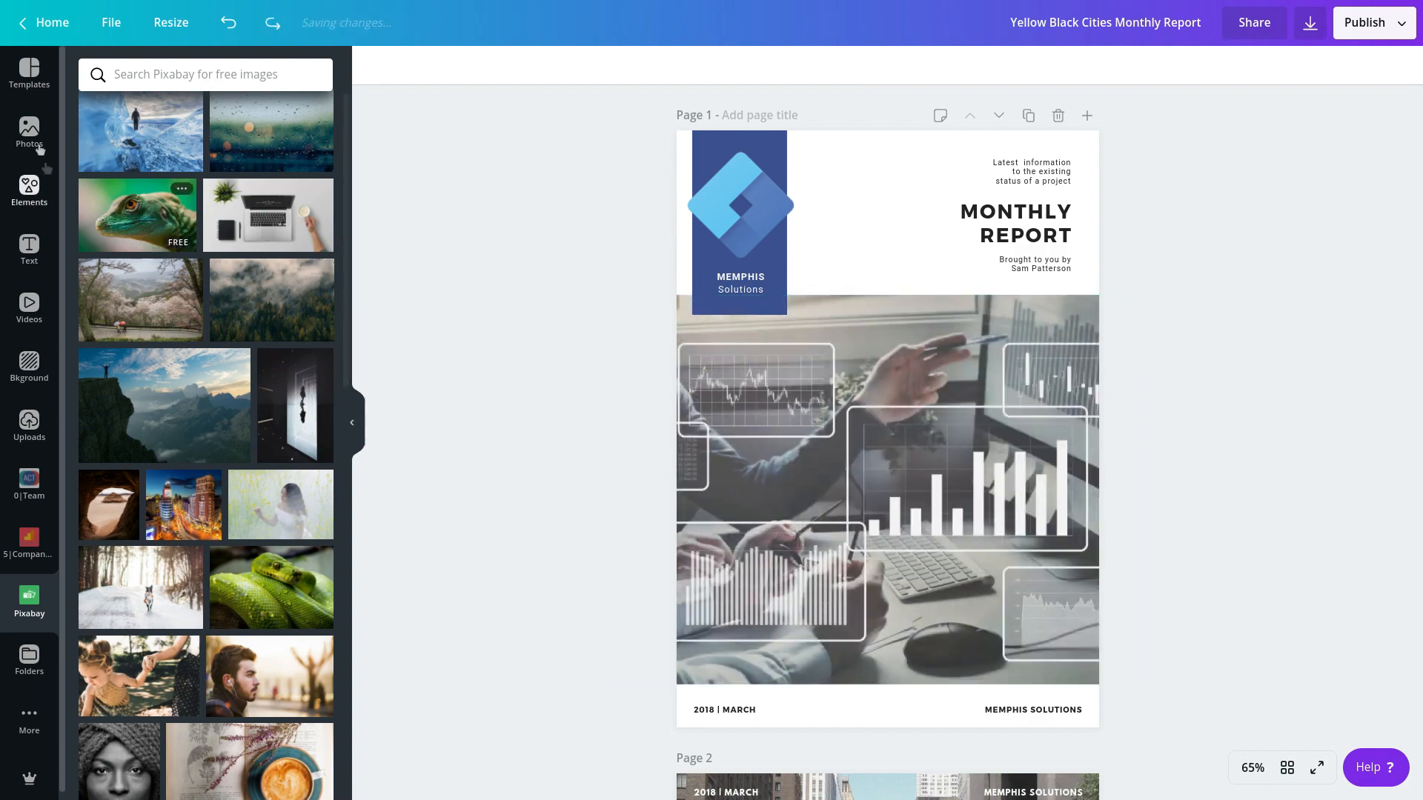
click(29, 69)
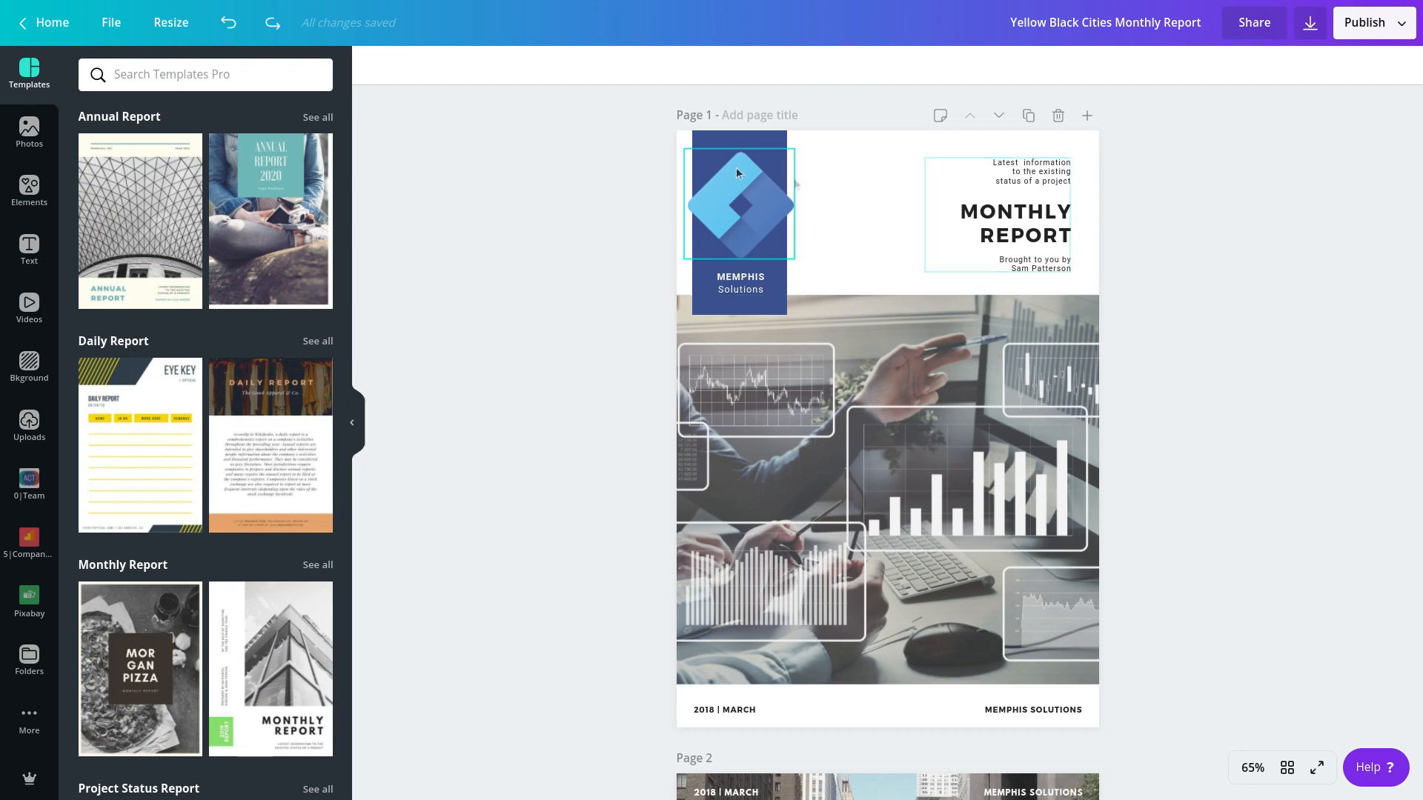
click(1044, 234)
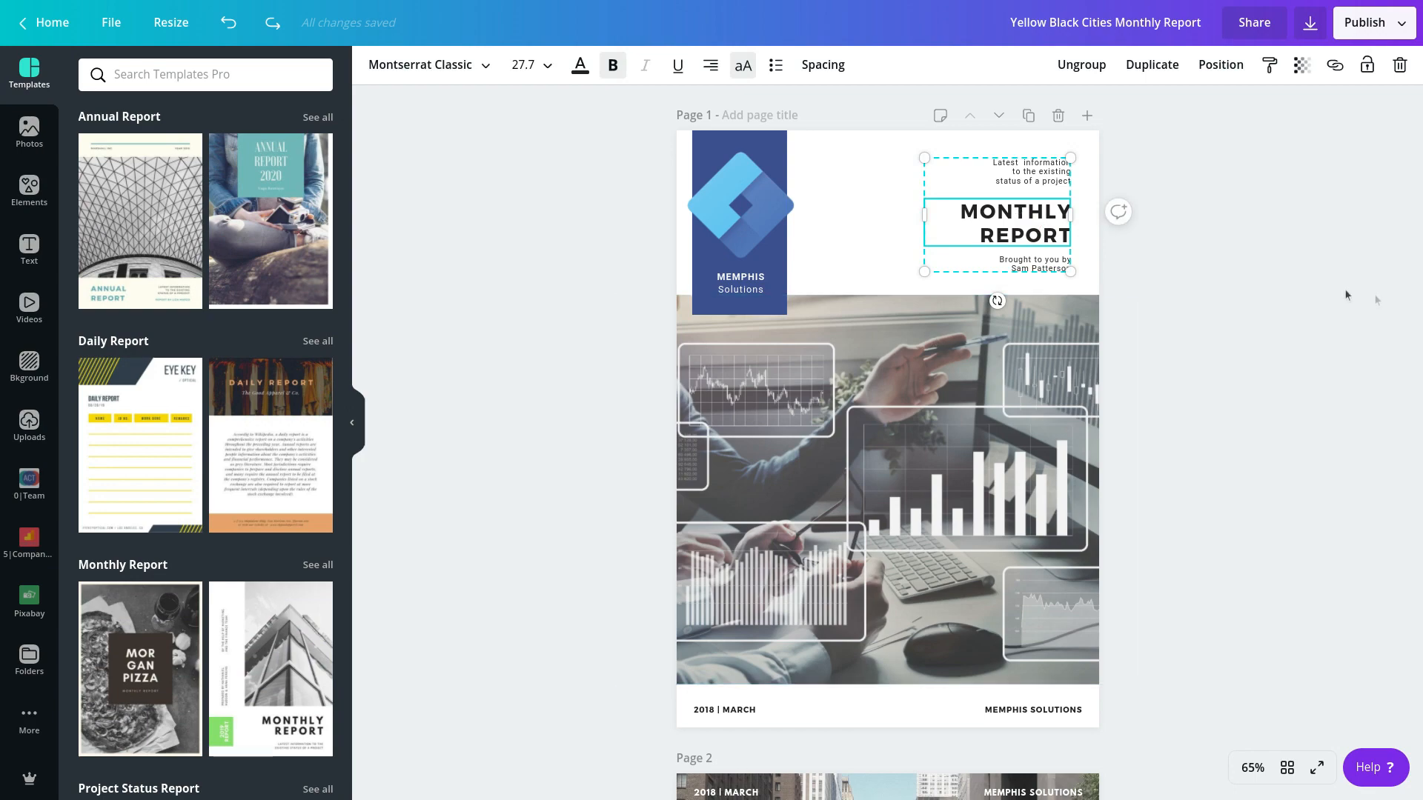
click(1261, 280)
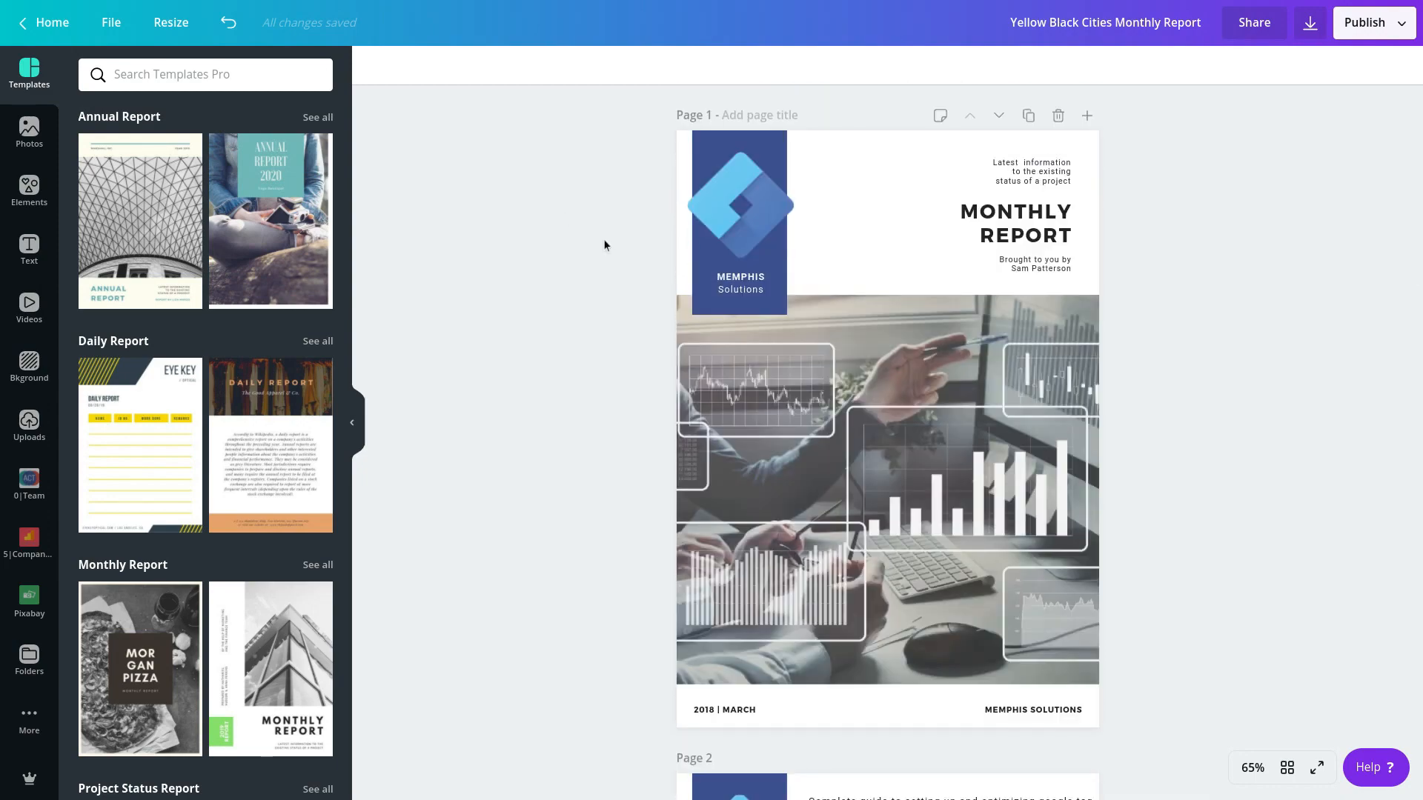
- Delete the Memphis Solutions cover page so the GTM Playbook cover is the document's first page
click(1059, 116)
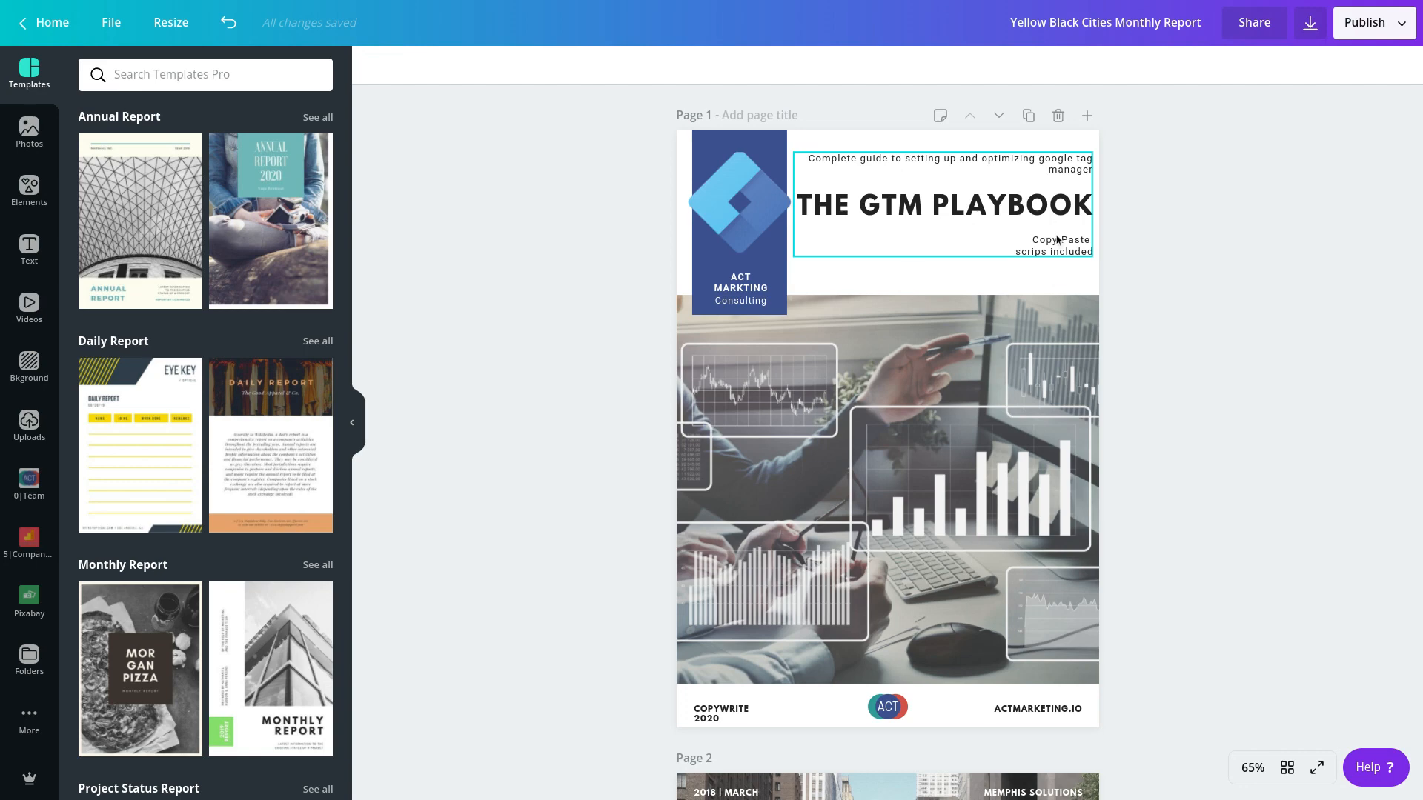
click(817, 205)
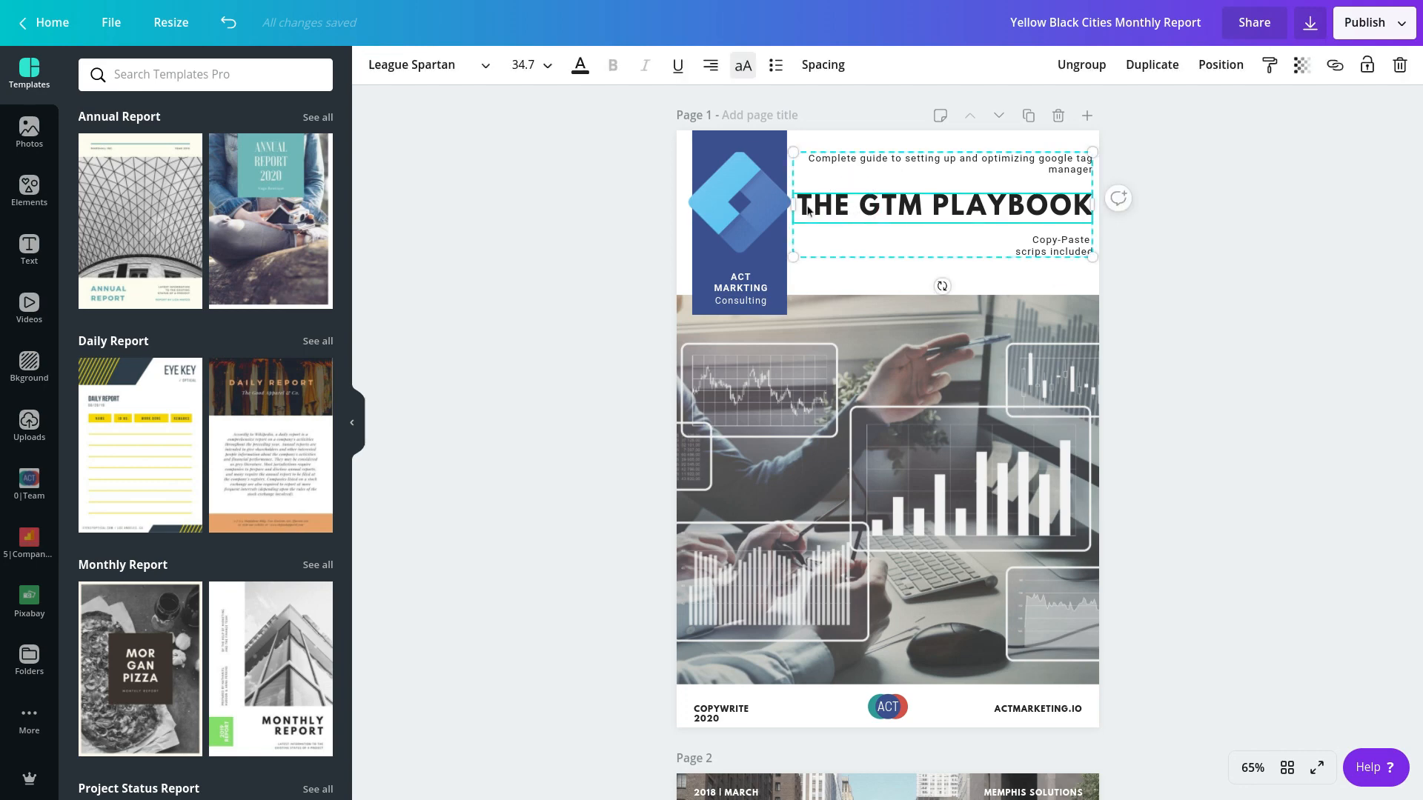
click(1280, 333)
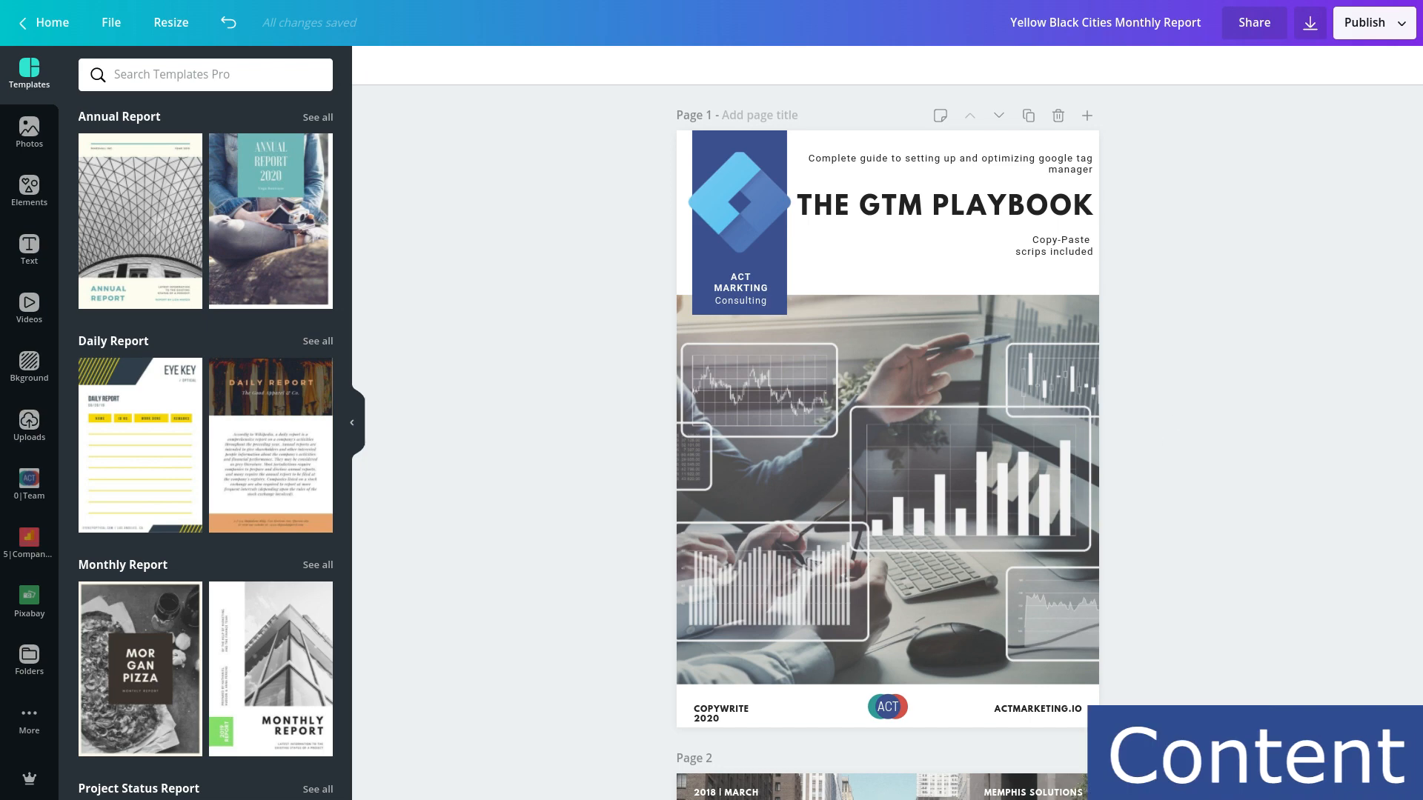
- Add a square shape to the blank page 7, shrink it, and place it against the page's upper-right edge
scroll(1153, 439, down, 20)
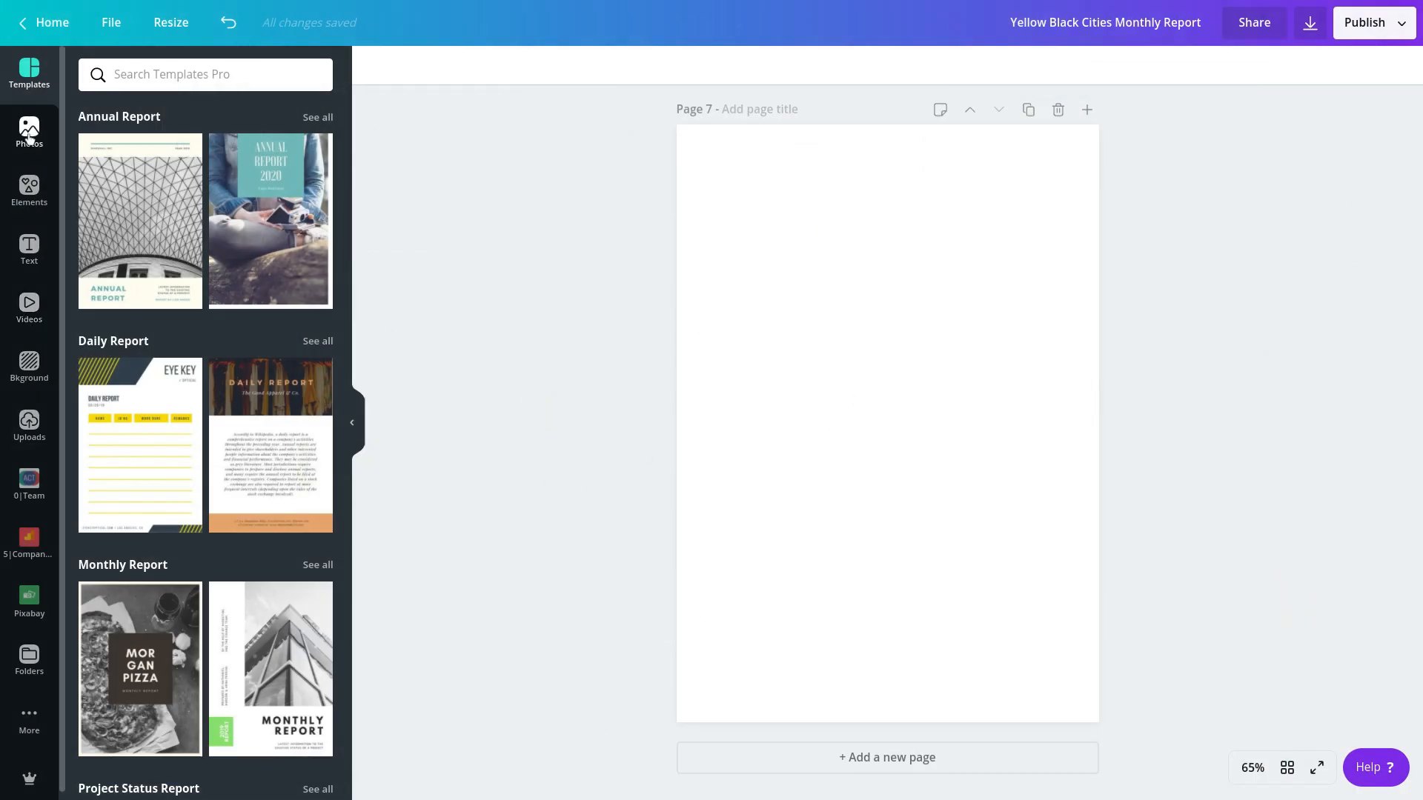
click(29, 190)
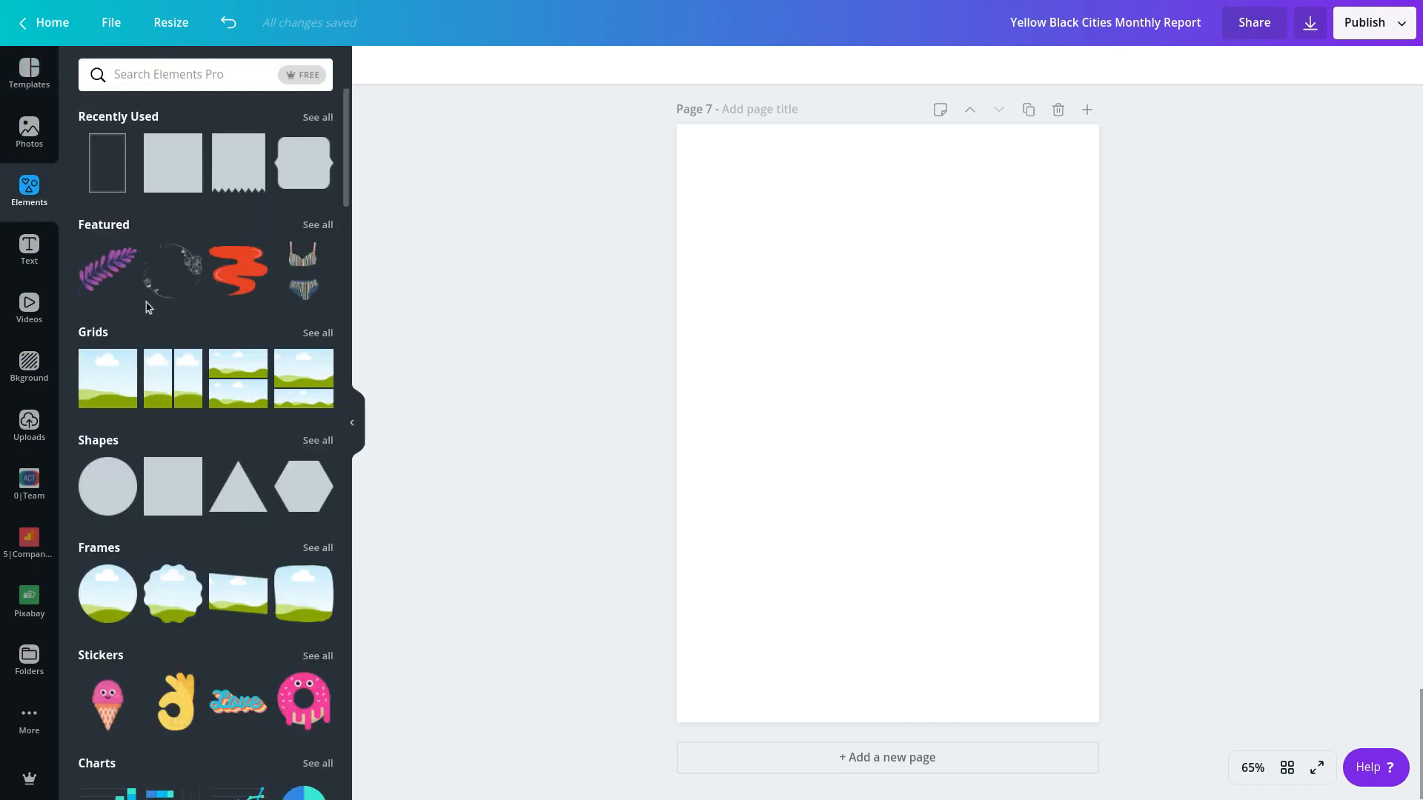
click(172, 486)
drag(1056, 593, 803, 339)
drag(760, 286, 753, 156)
drag(726, 209, 1063, 150)
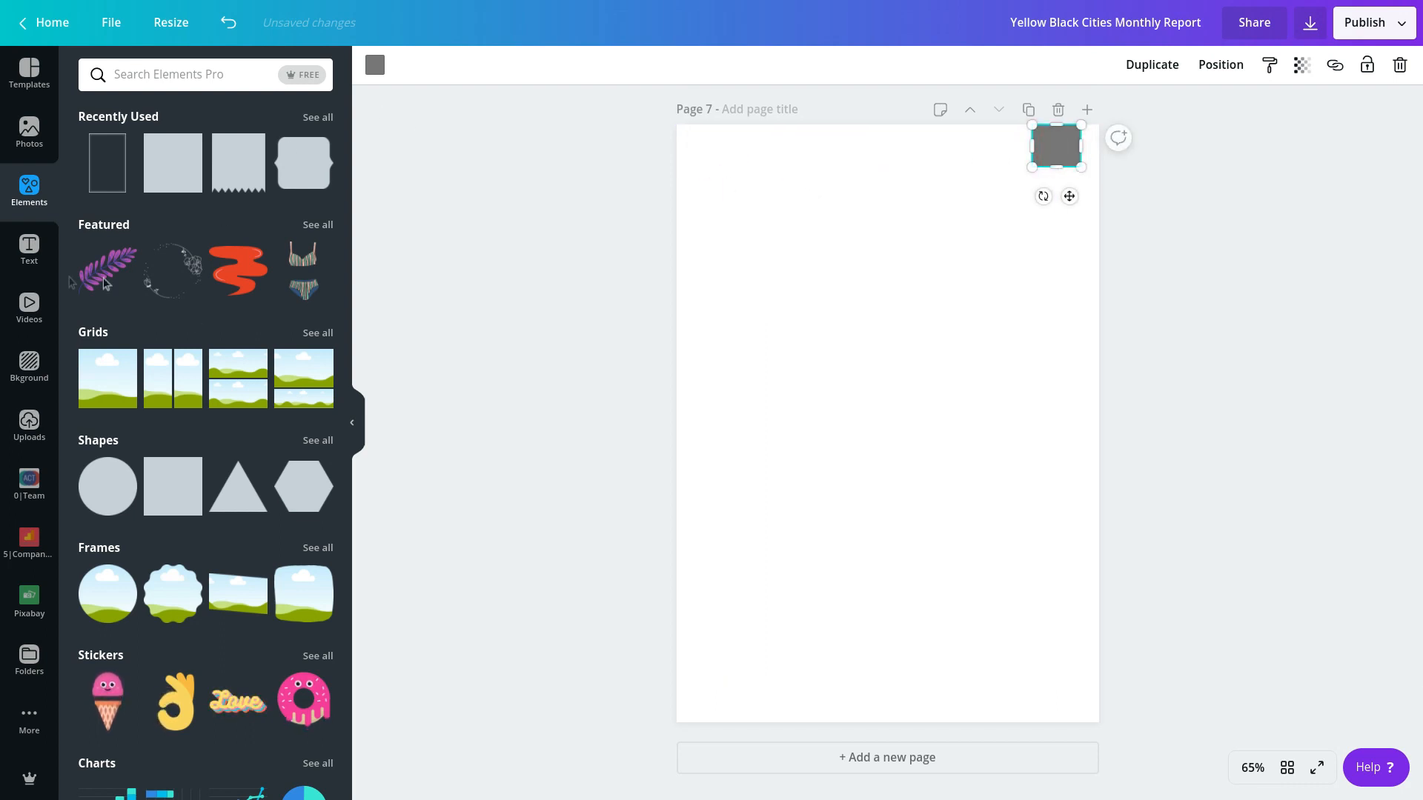
- Add the text "01" in Montserrat Classic, enlarge it to about size 40.8, and centre it on the grey square
click(29, 249)
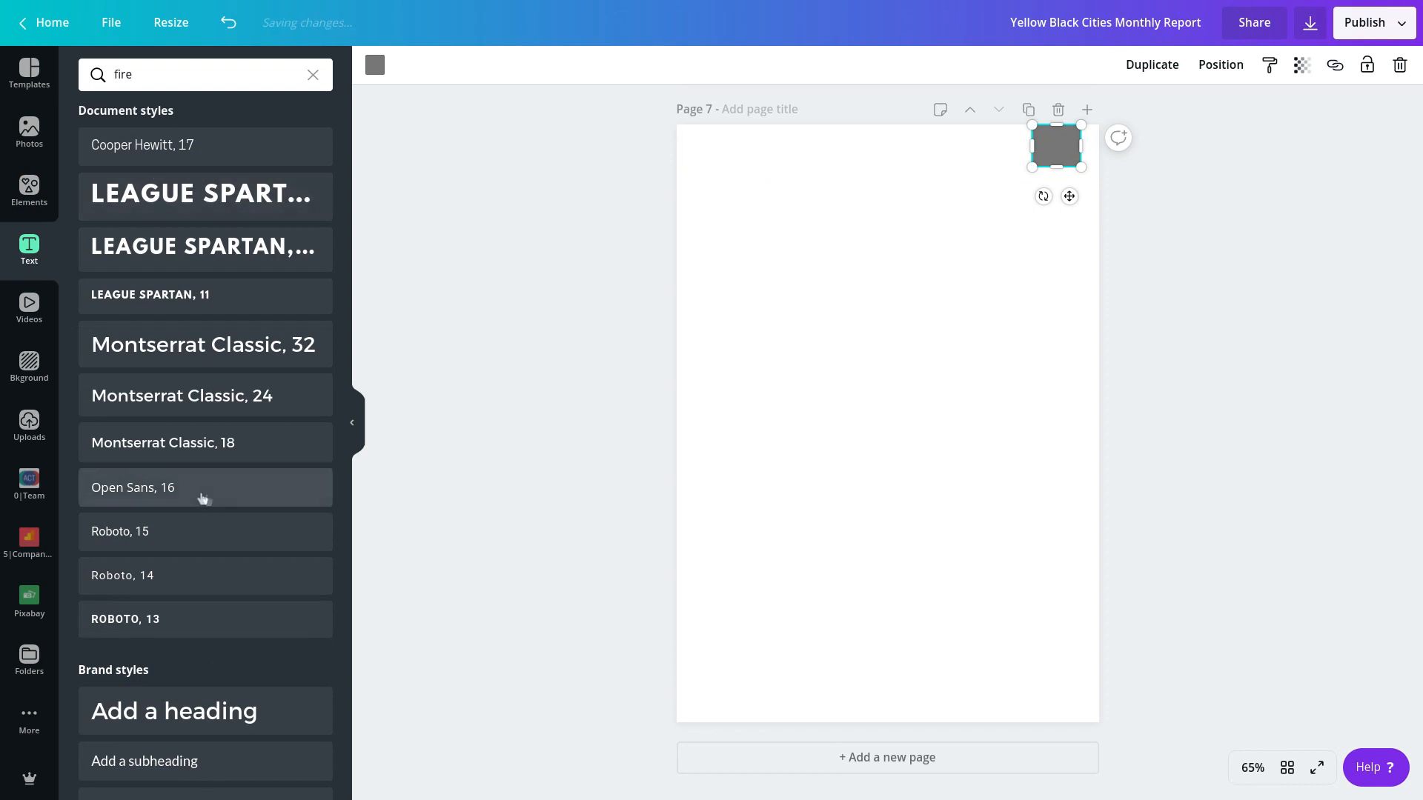
click(222, 768)
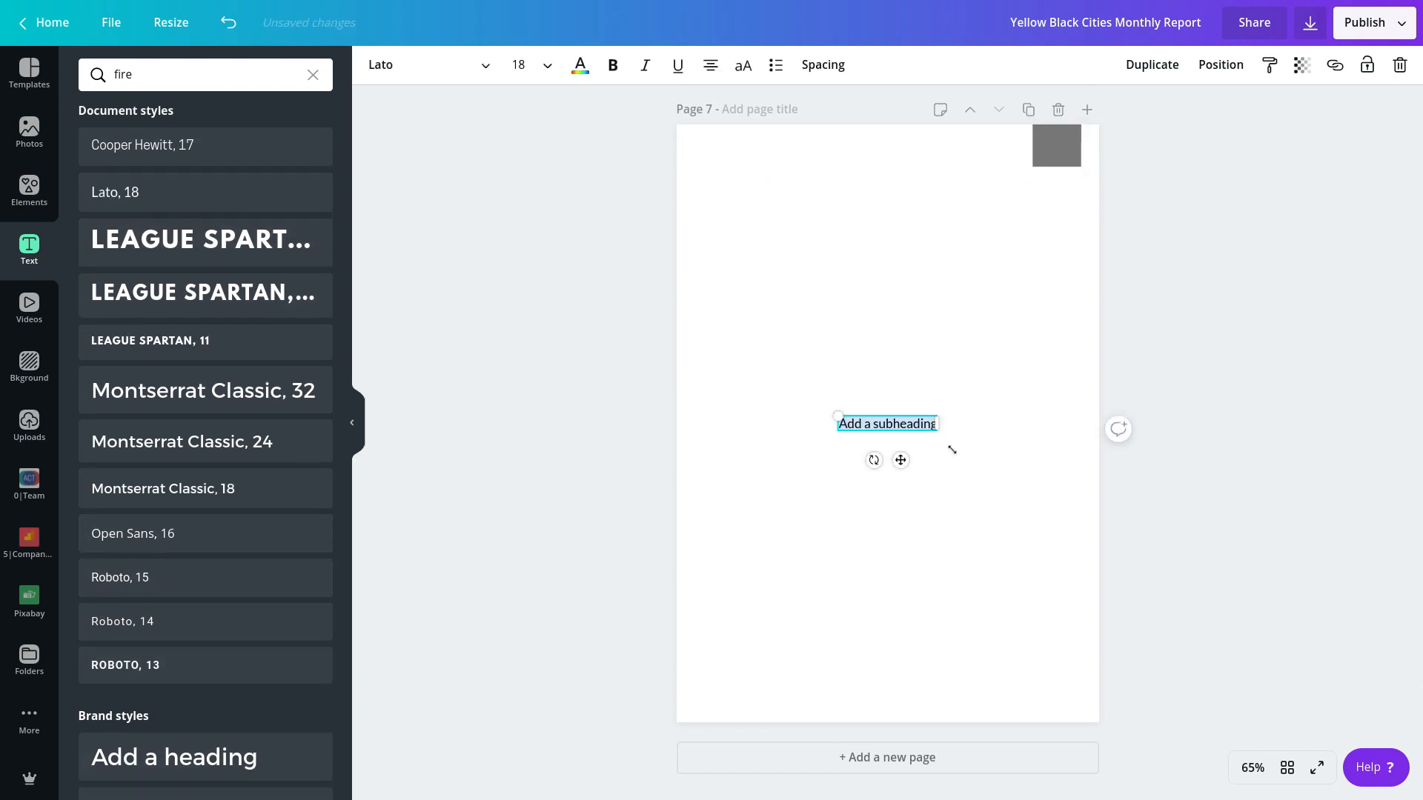
text(01)
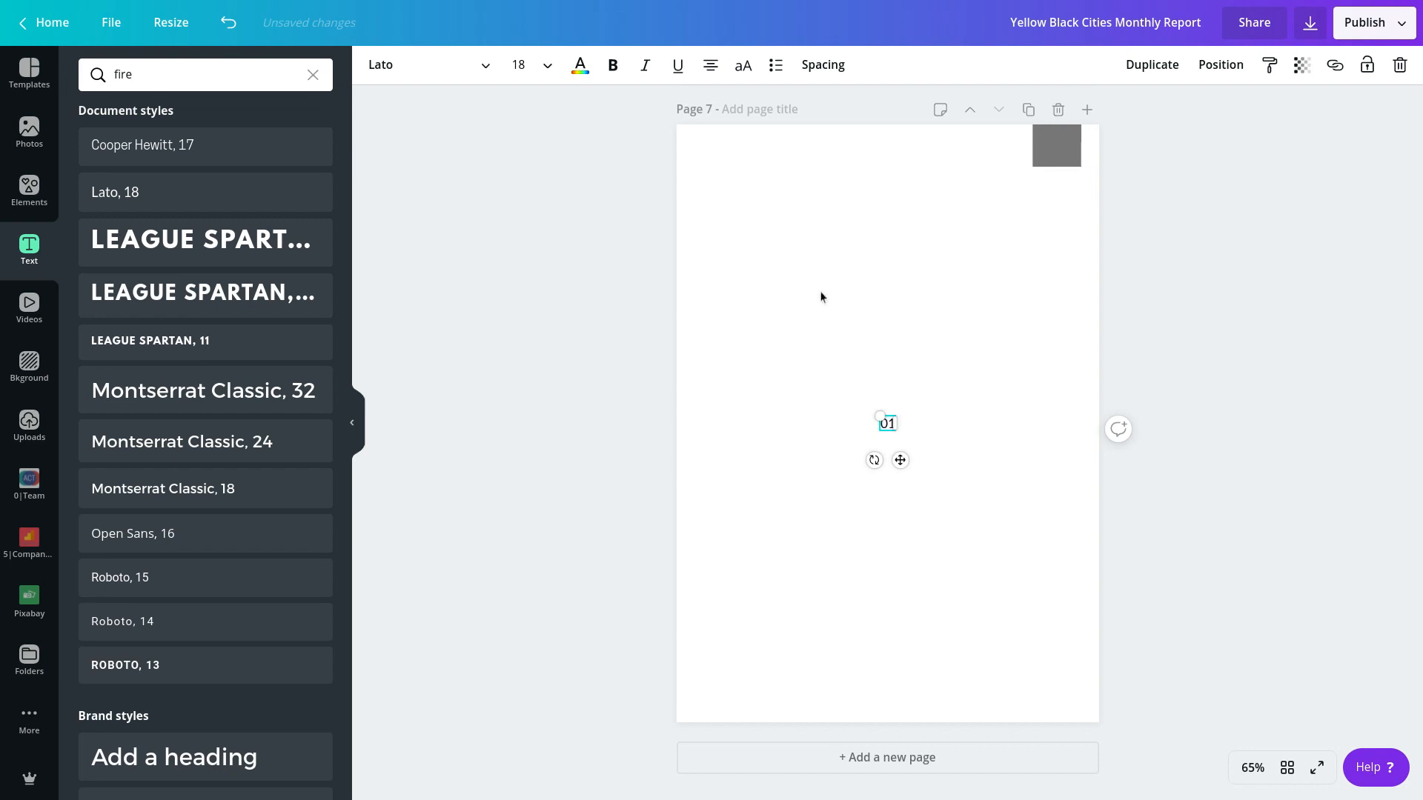
click(438, 65)
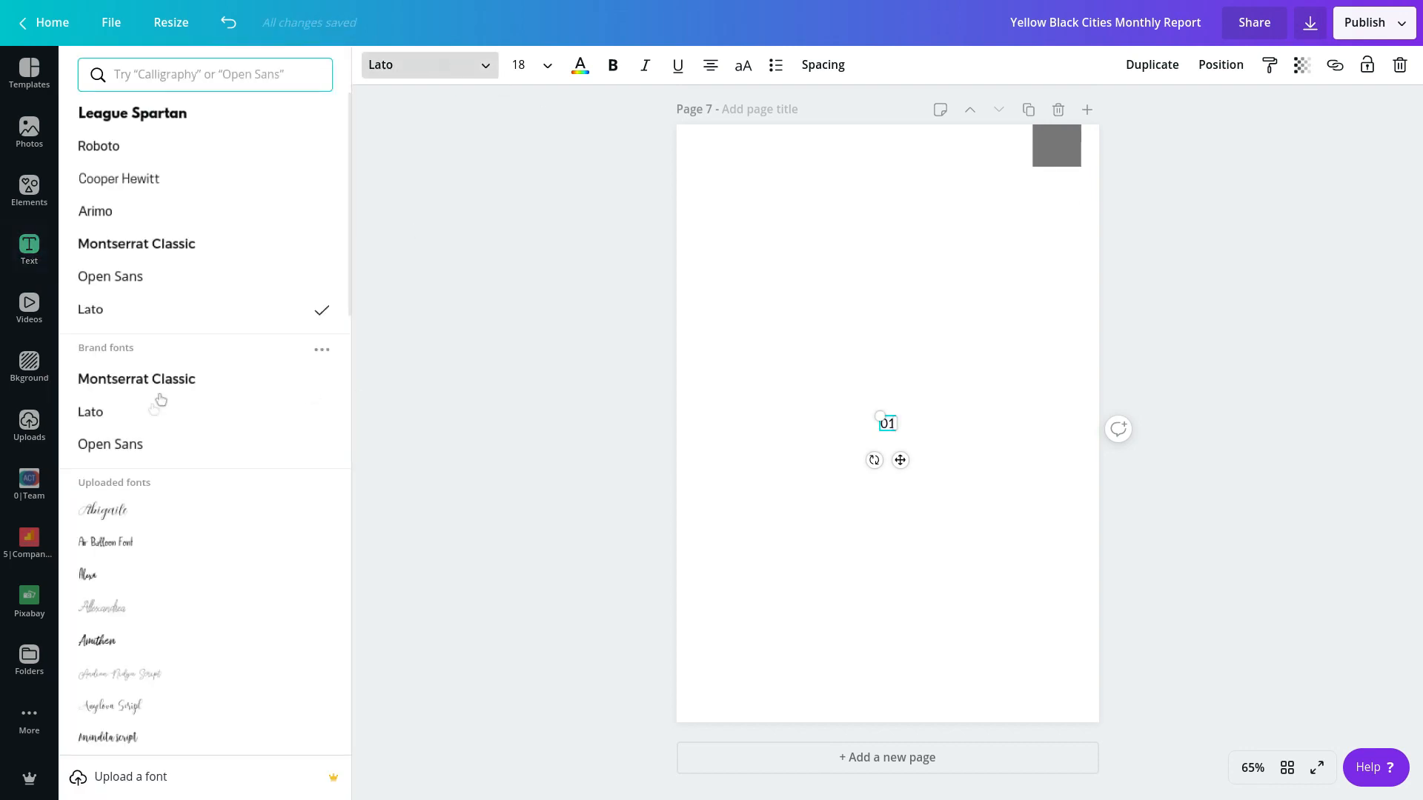
click(104, 146)
click(121, 245)
click(1232, 327)
drag(887, 428, 1066, 162)
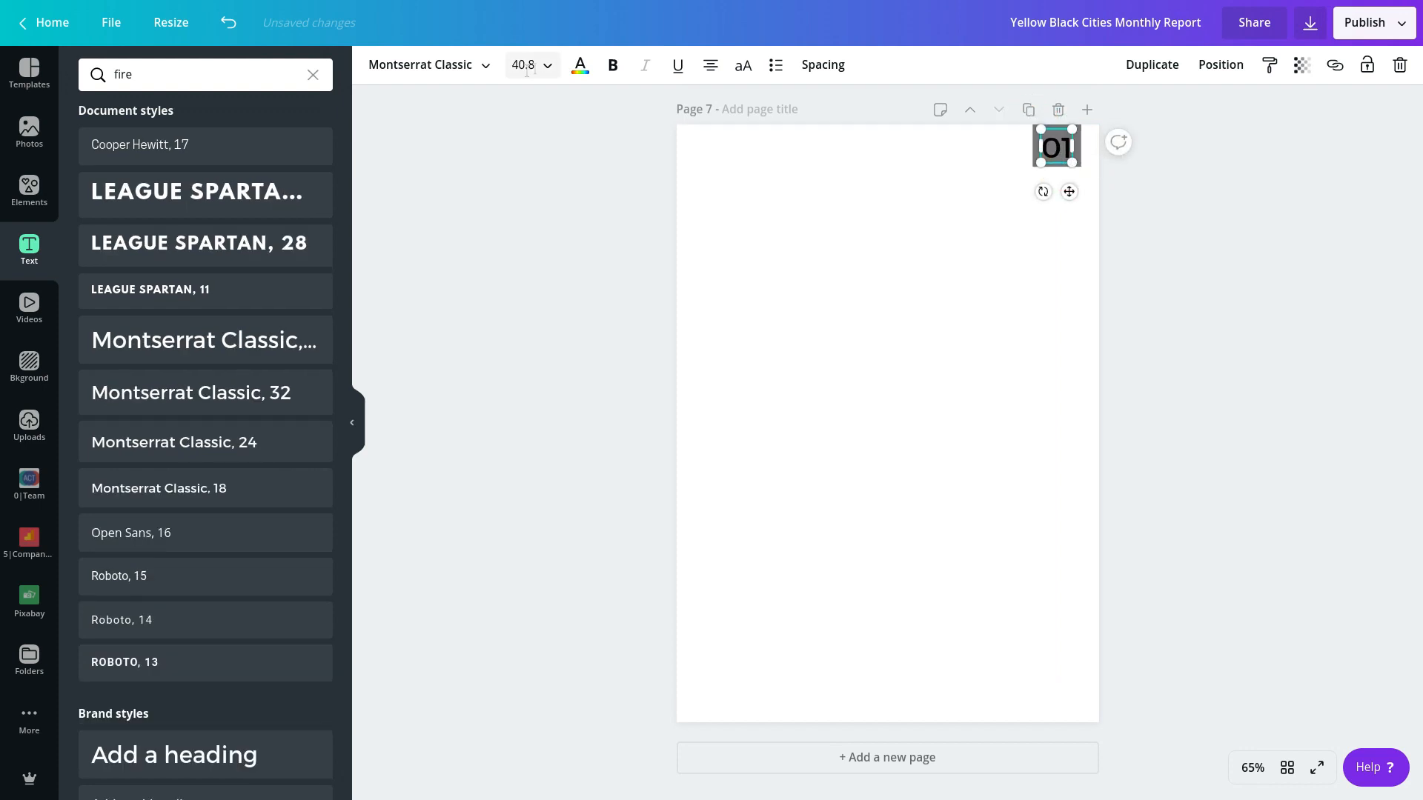
- Colour the "01" text white and fill the square behind it with the brand blue
click(580, 65)
click(183, 272)
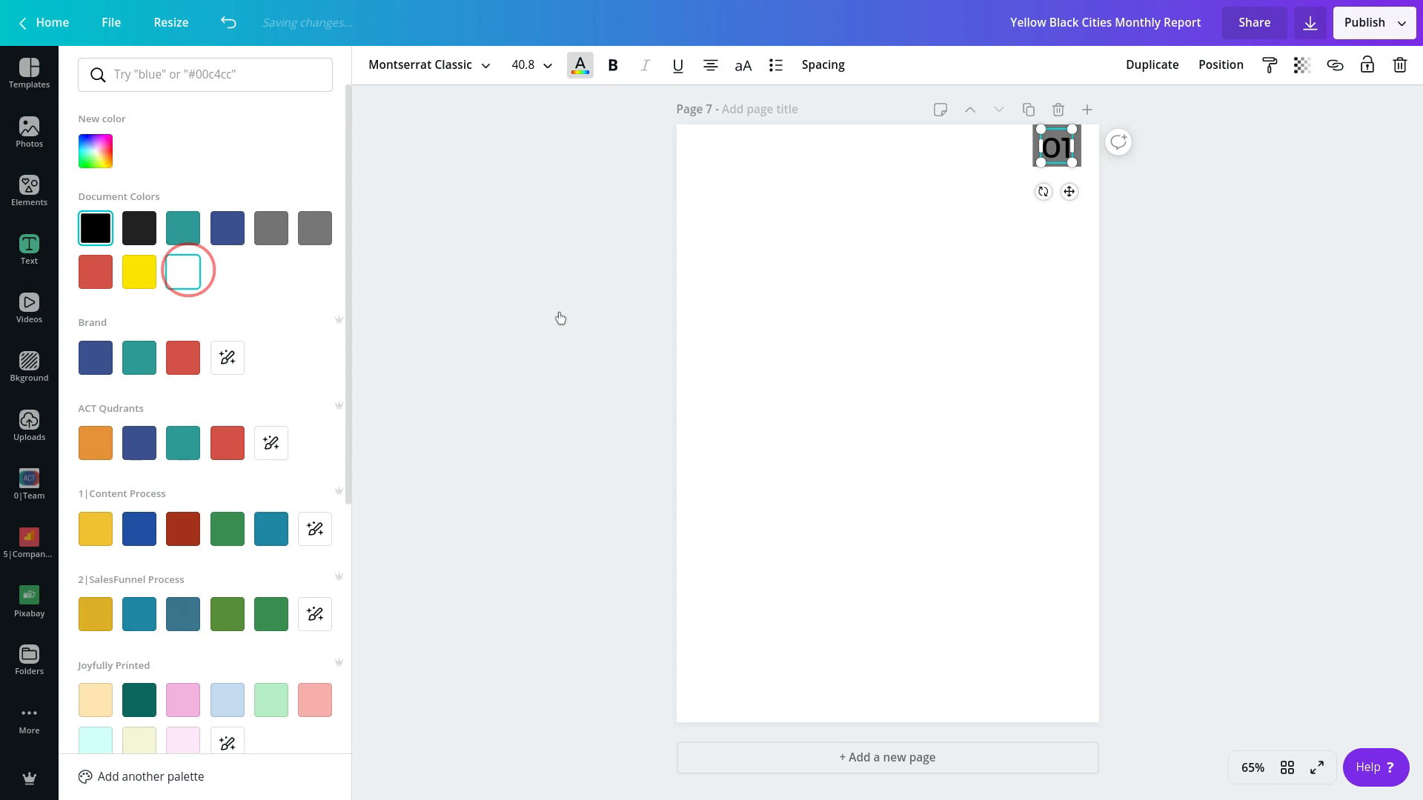
click(1184, 256)
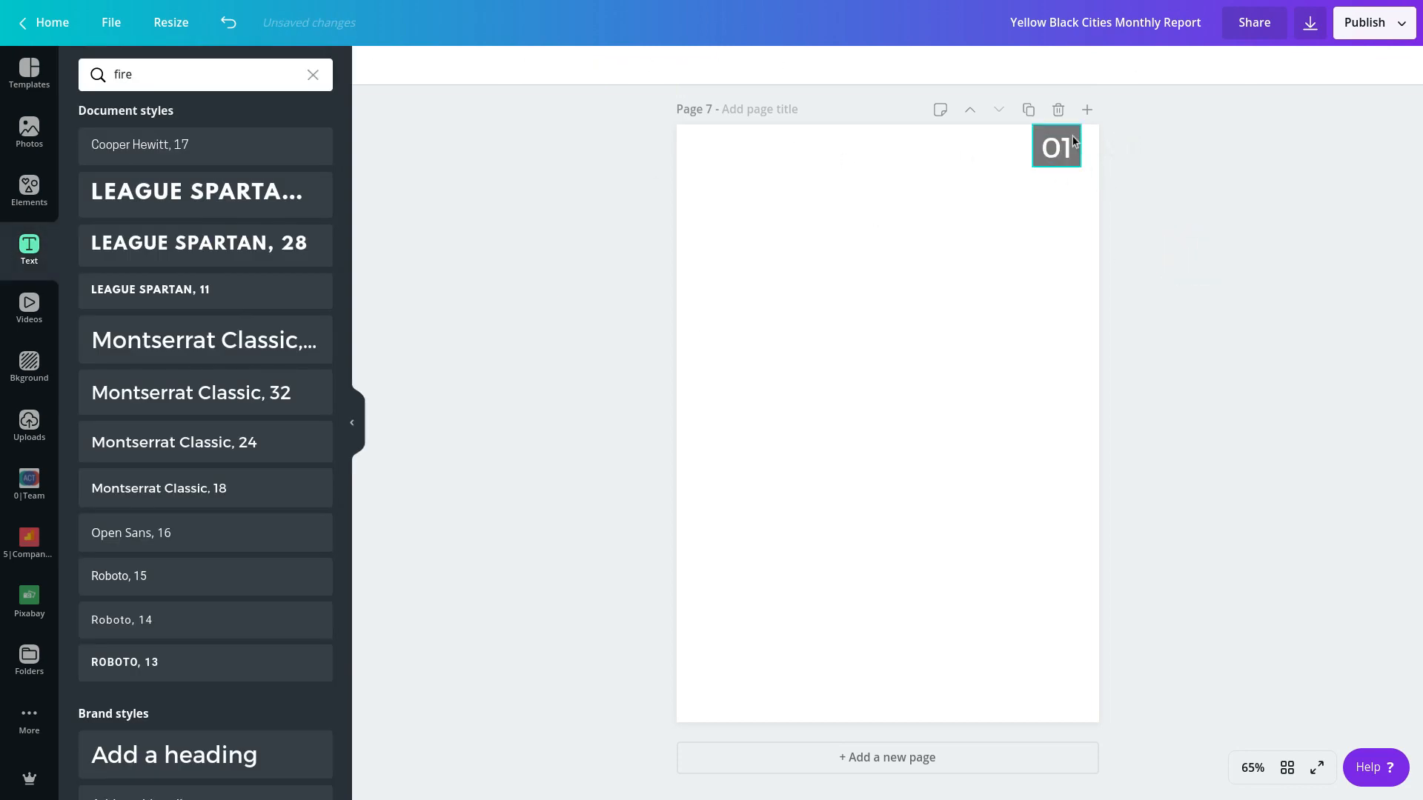
click(1078, 138)
click(373, 68)
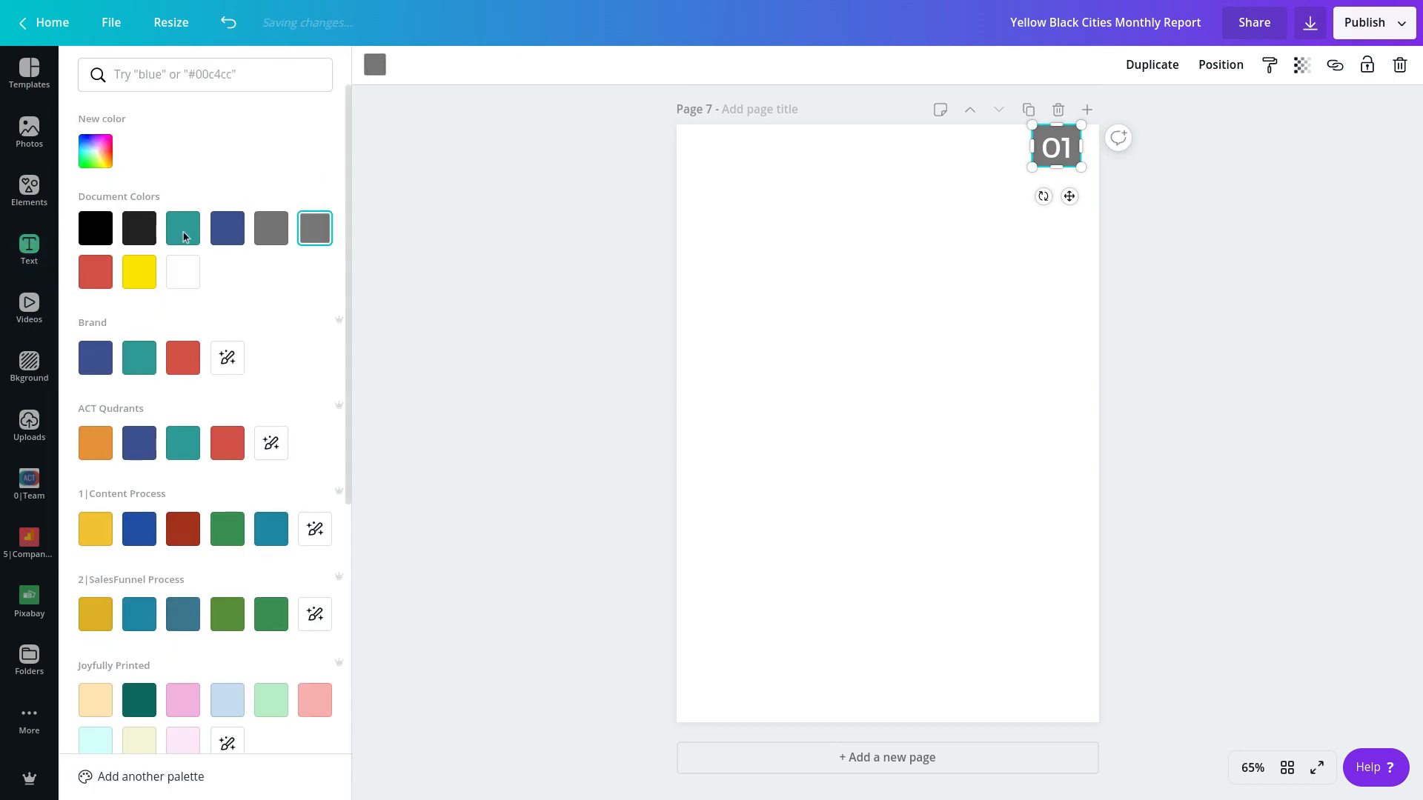
click(94, 368)
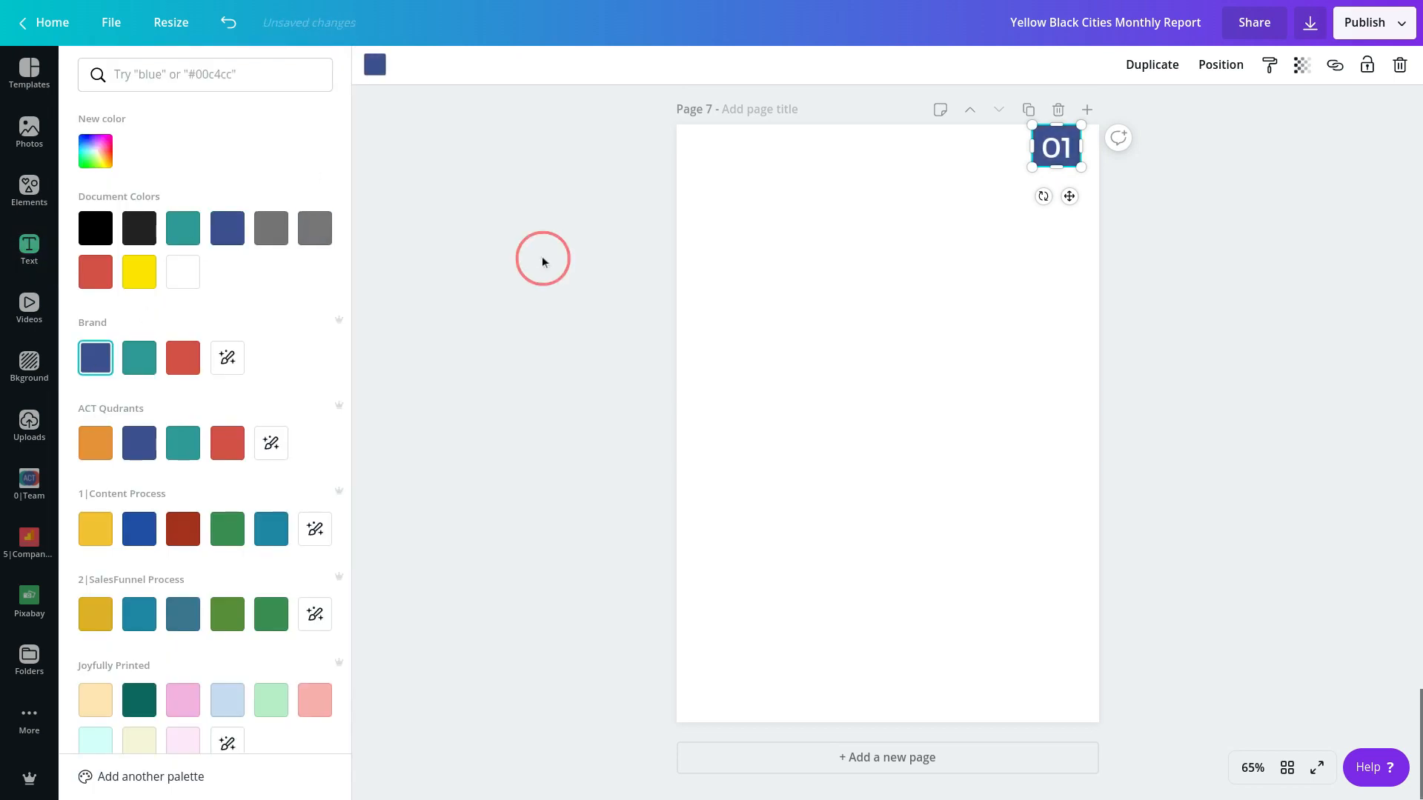
click(540, 257)
- Add the heading "GTM Setup Playbook" in grey, scale it down, and place it in the upper-left corner of page 7
click(191, 773)
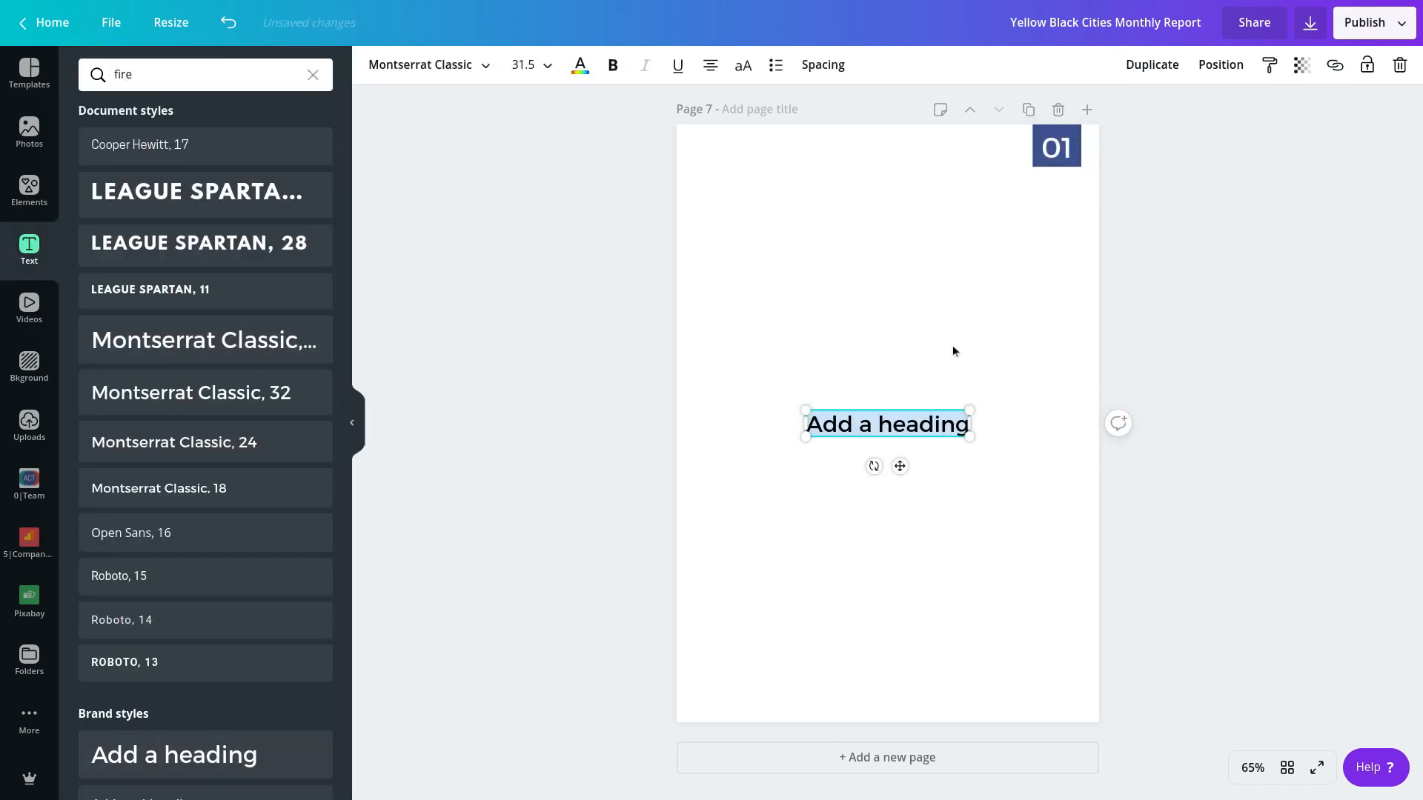
text(GTM Setup Playbook)
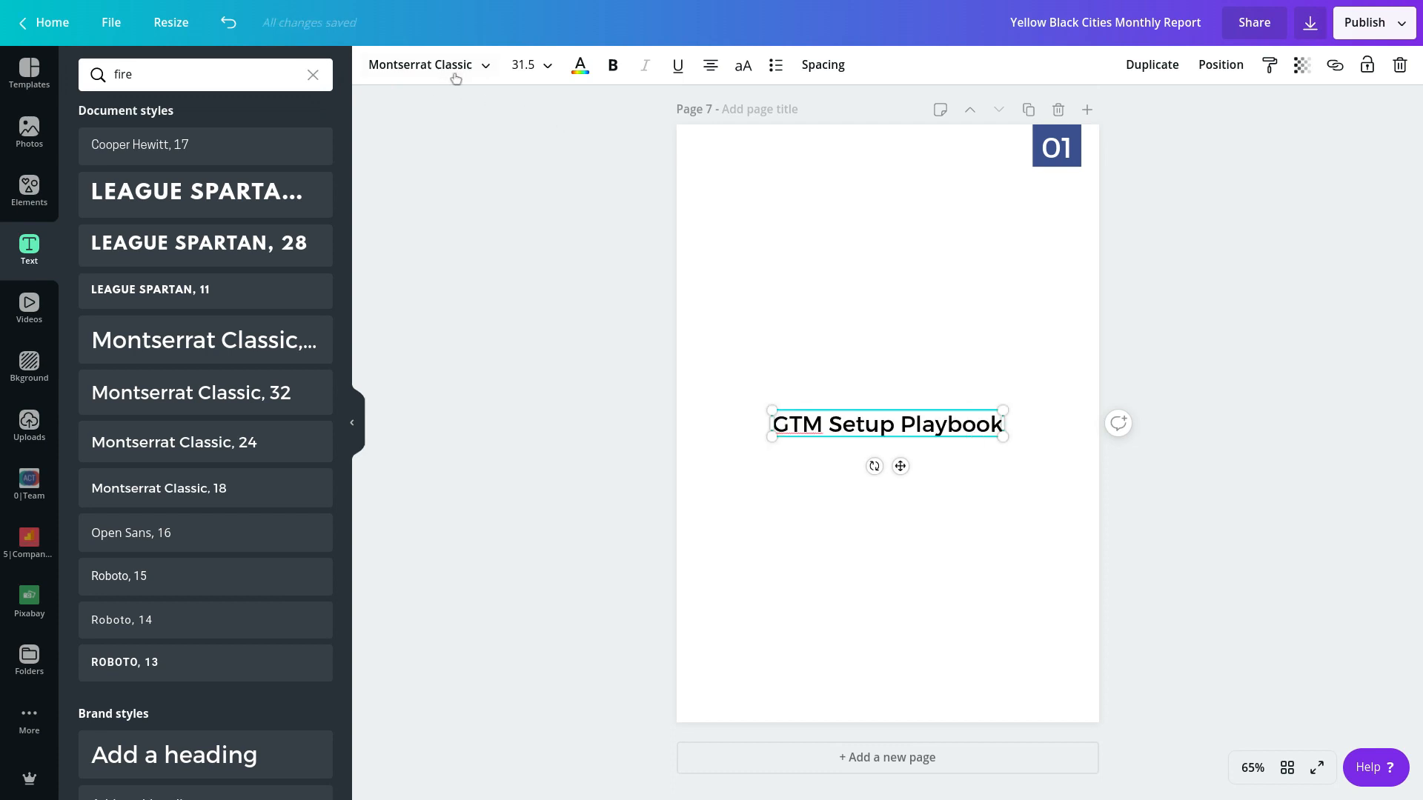
click(456, 74)
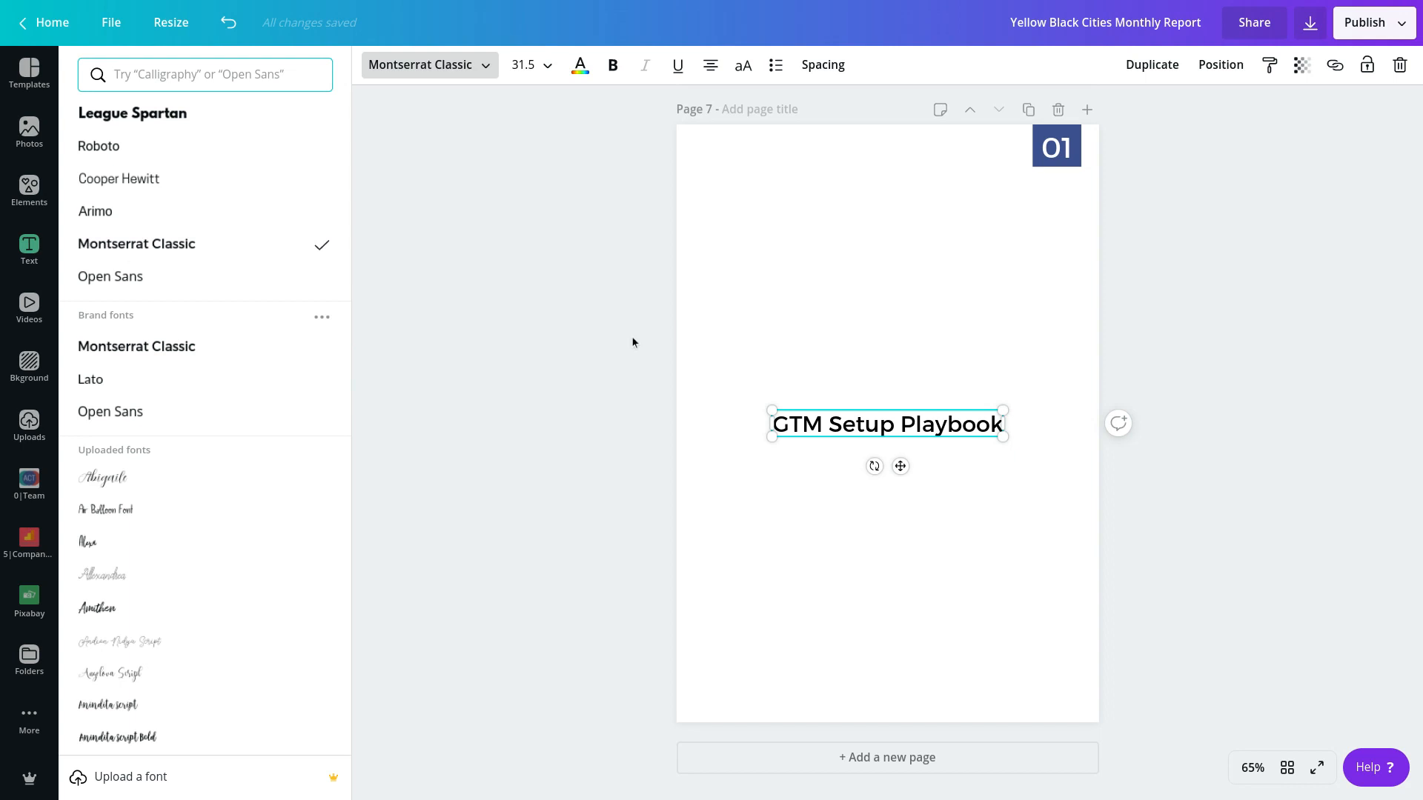
click(580, 65)
click(271, 227)
drag(912, 431, 776, 166)
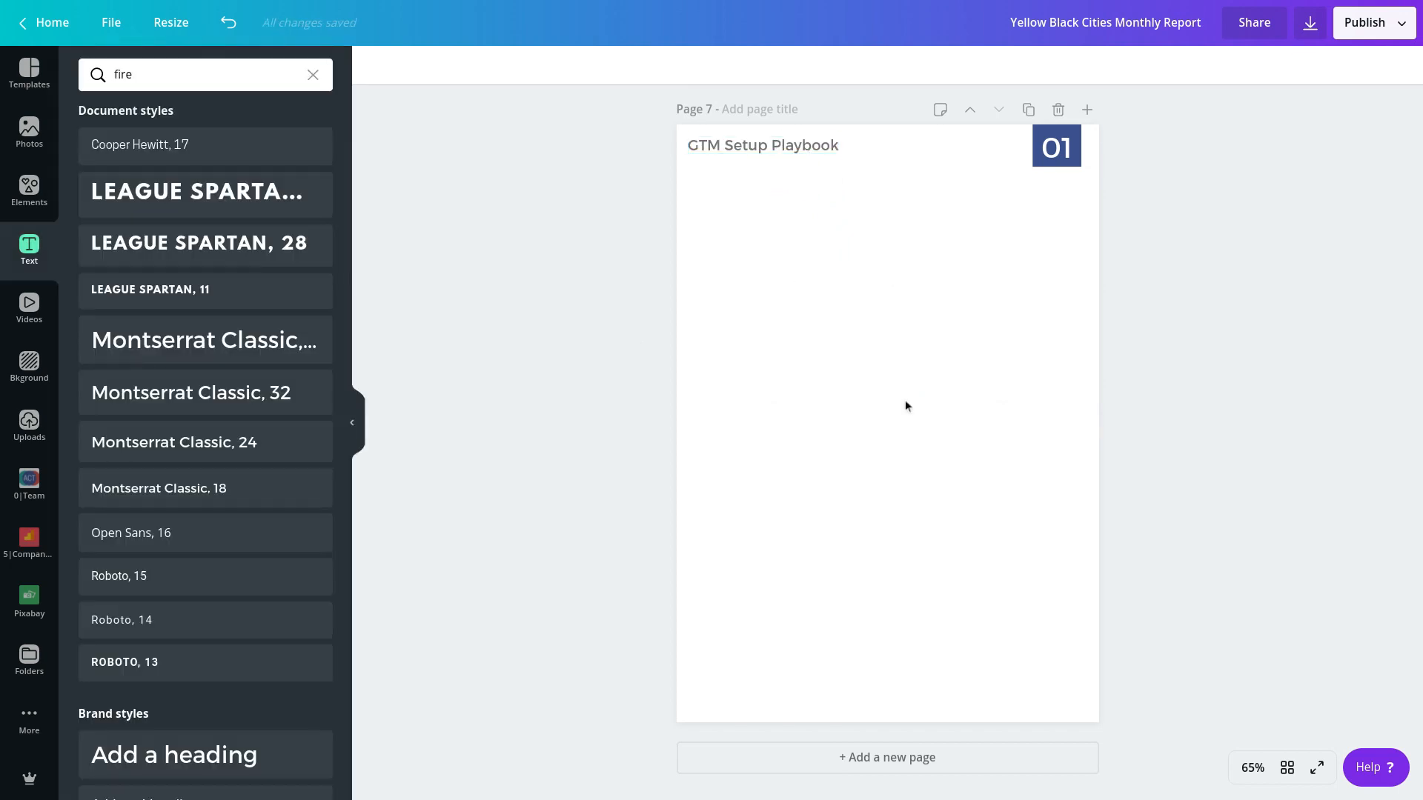
- Duplicate the blue square and turn the copy into a full-width footer bar along the bottom edge of page 7, with its height trimmed to the page
click(1038, 164)
key(ctrl+d)
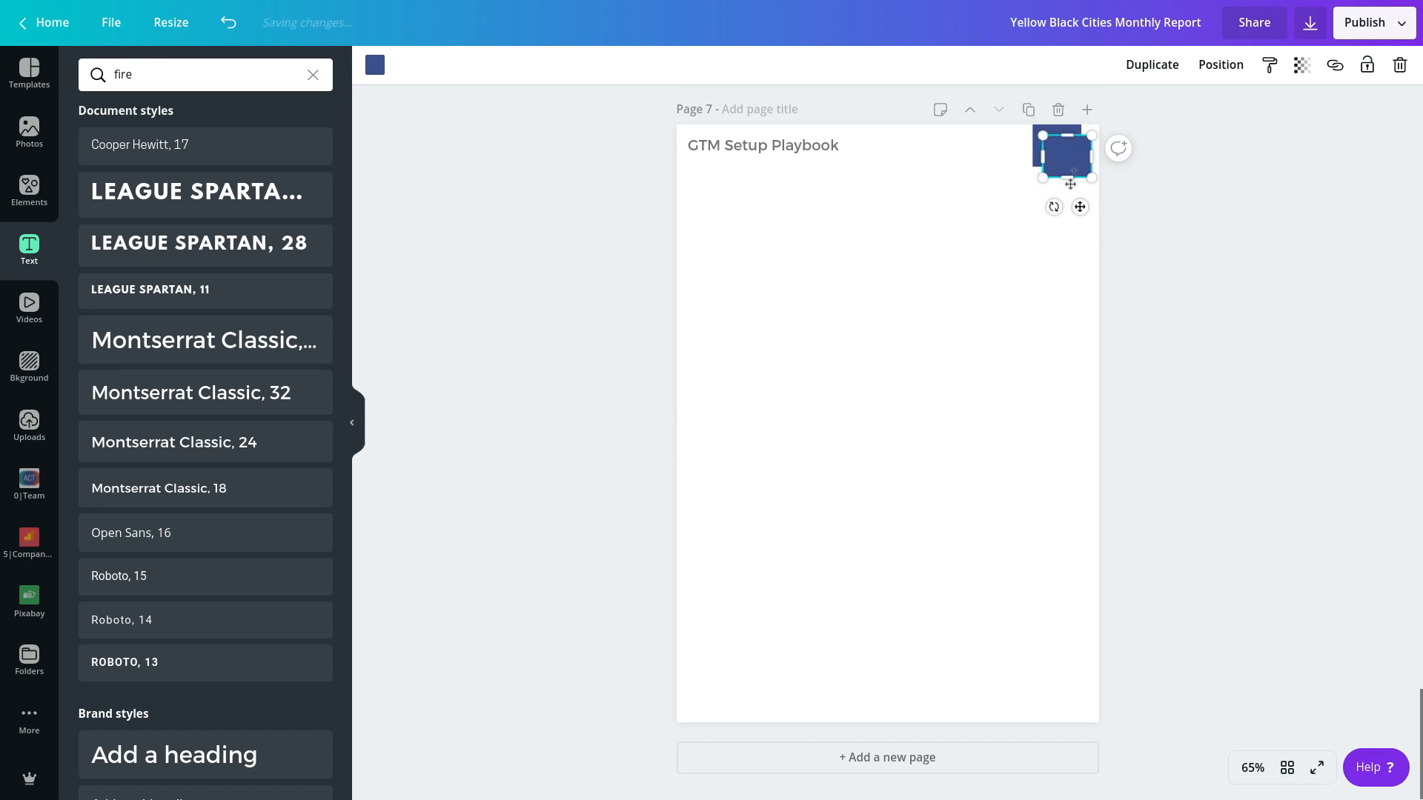
drag(1069, 158, 1100, 735)
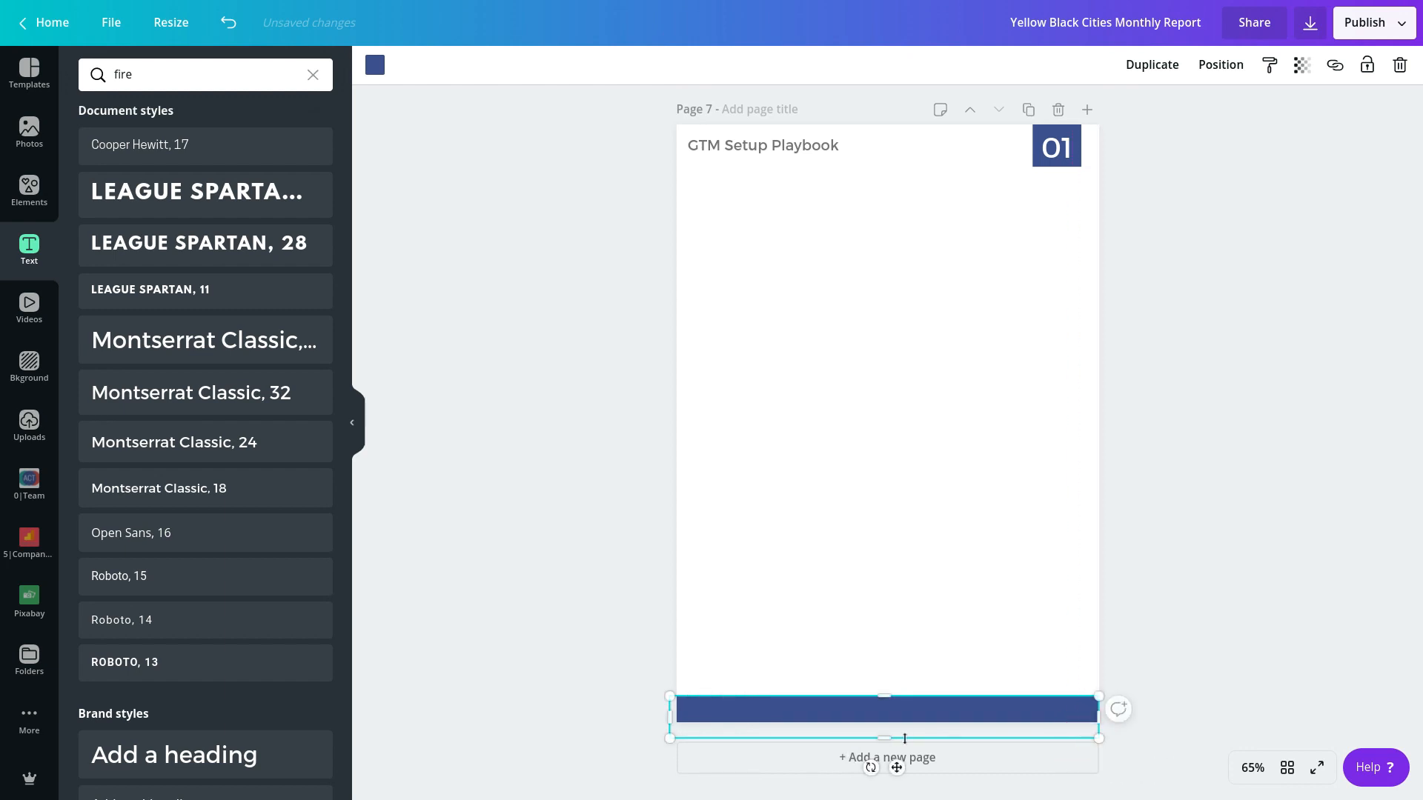
click(883, 721)
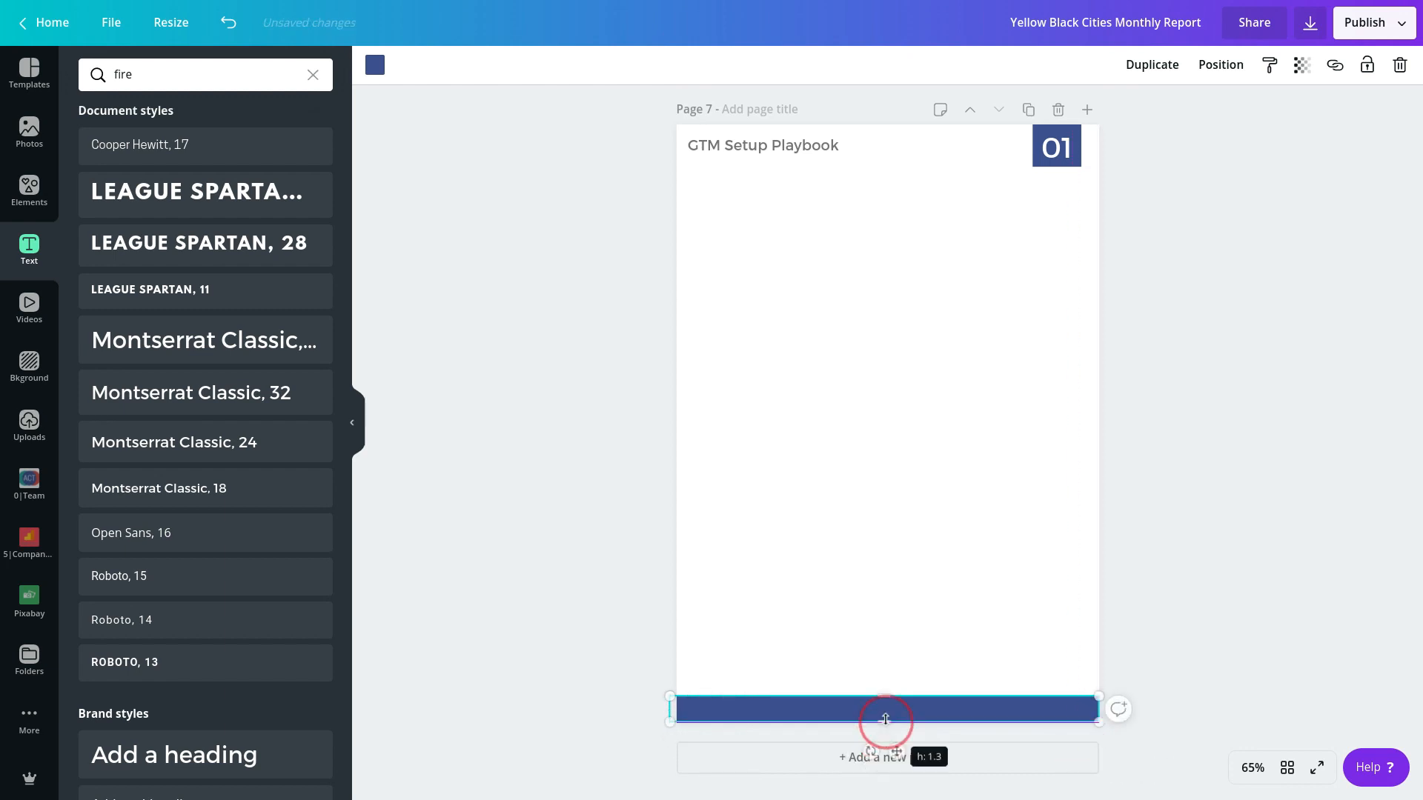
click(888, 651)
click(1162, 577)
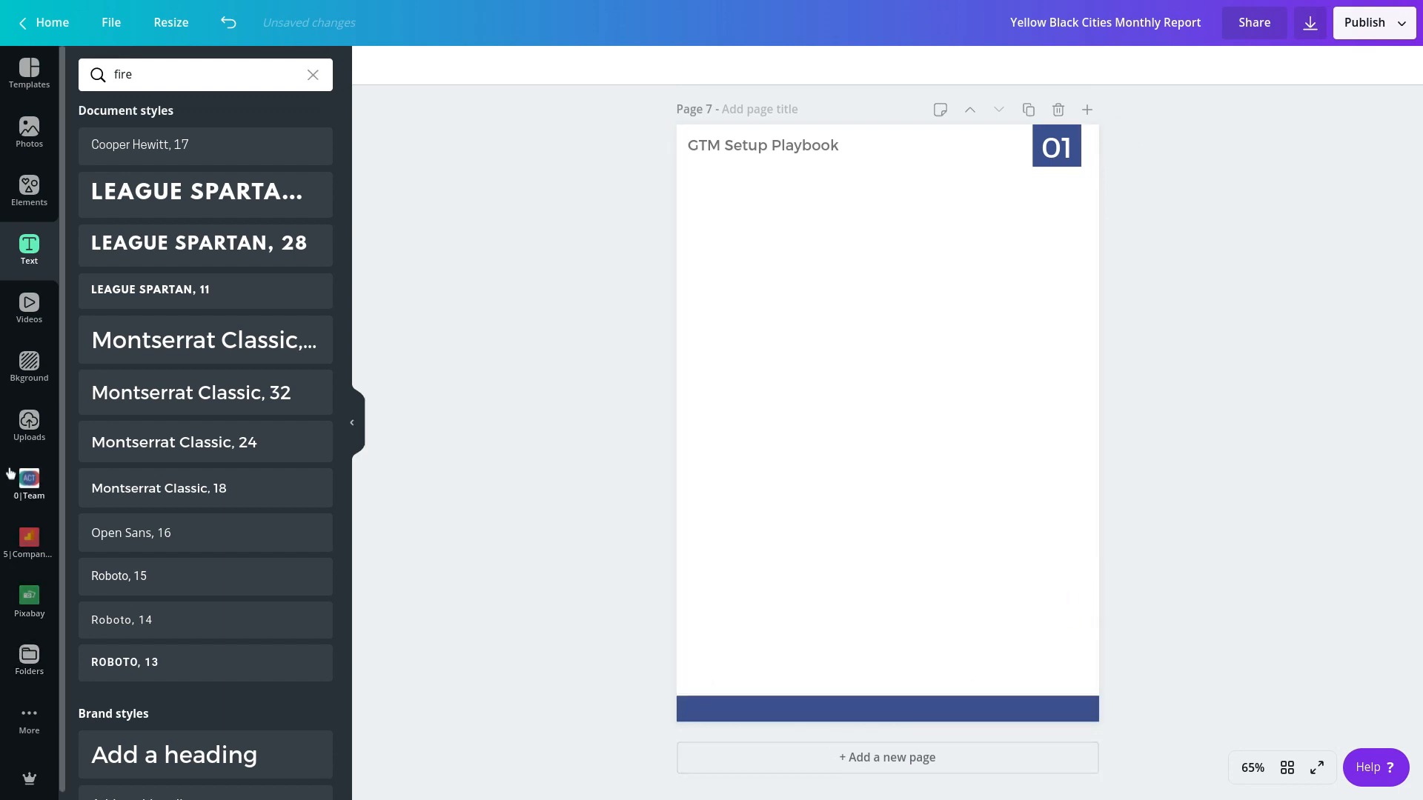
- Add the ACT logo from the ACT Marketing Logo folder, shrink it, and centre it over the upper edge of the footer bar
click(26, 485)
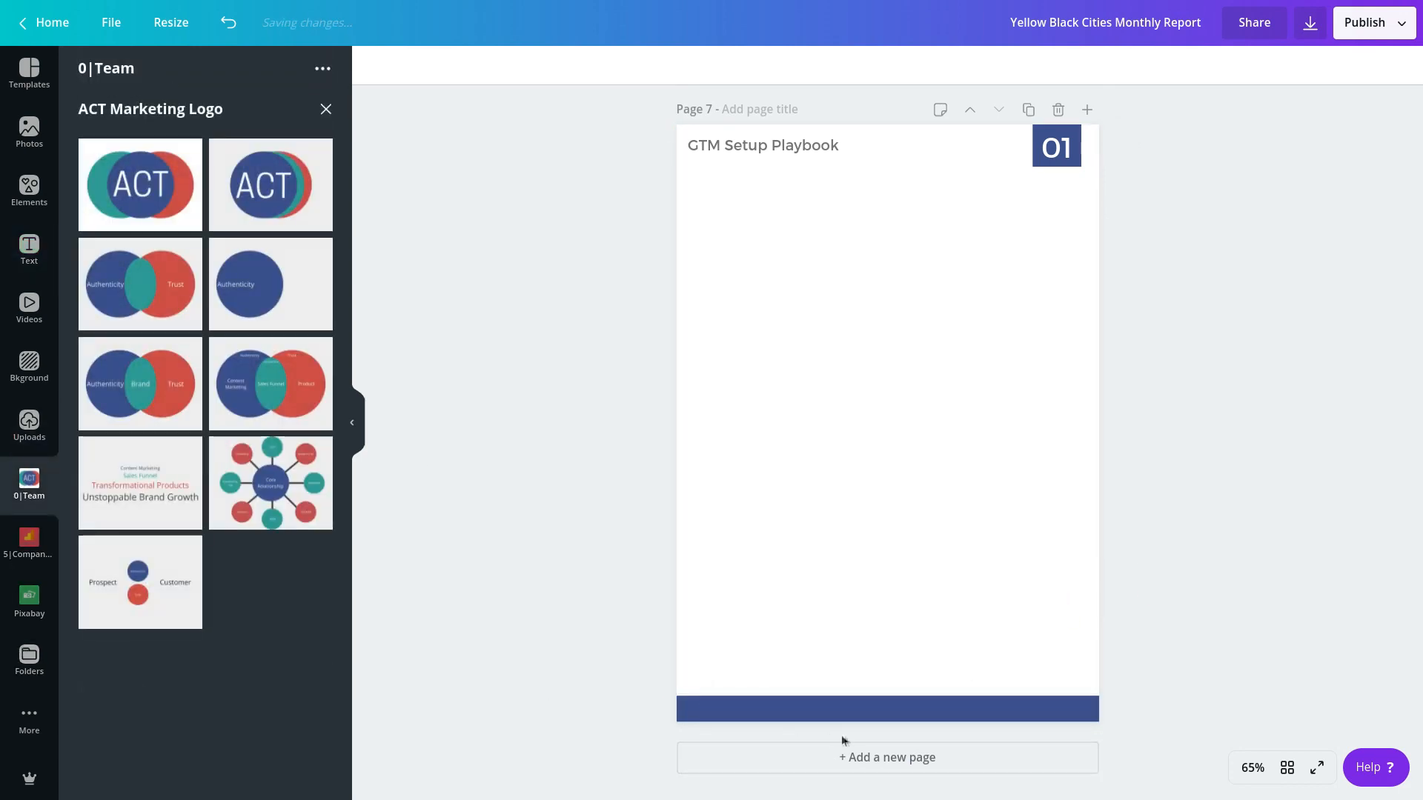
click(815, 755)
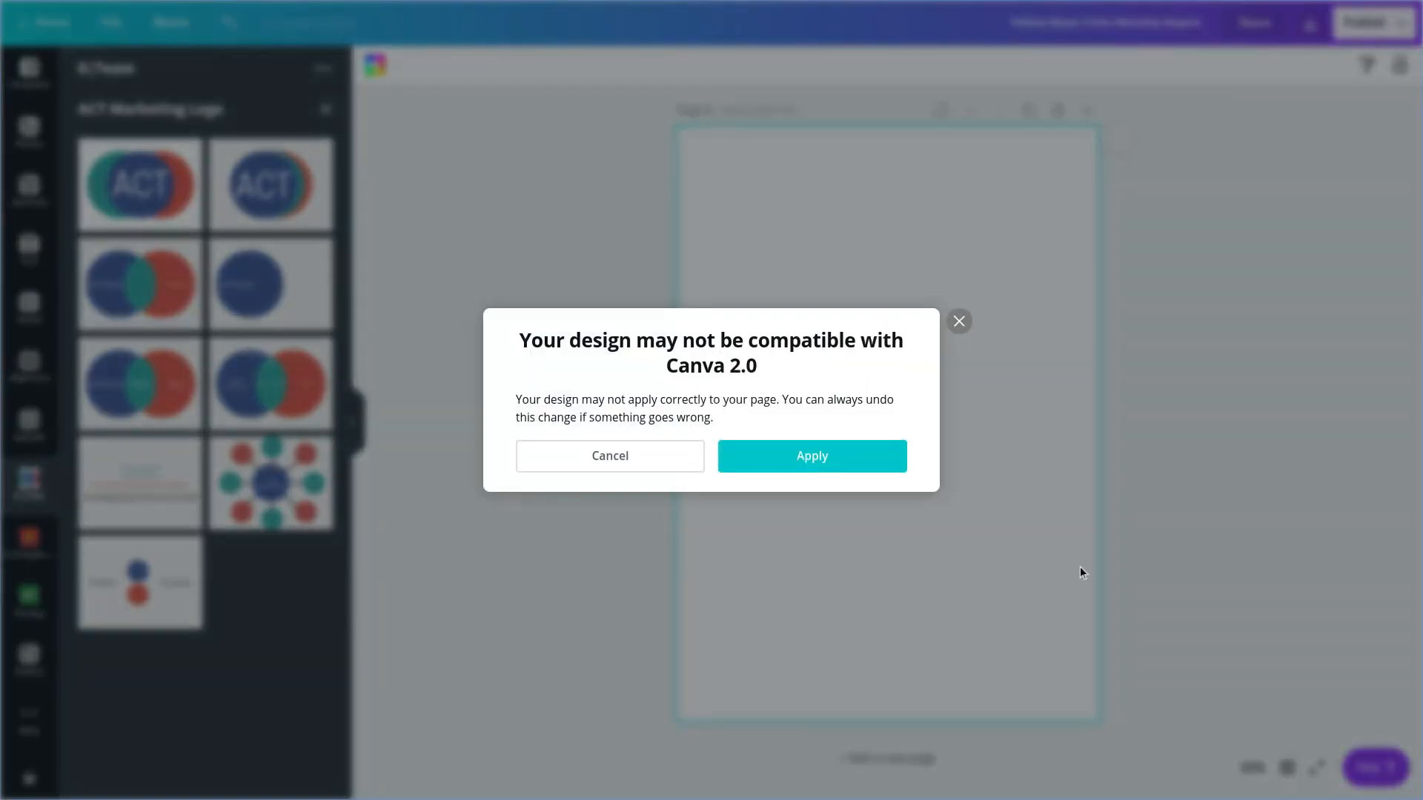
click(783, 464)
drag(927, 680, 885, 697)
click(1186, 633)
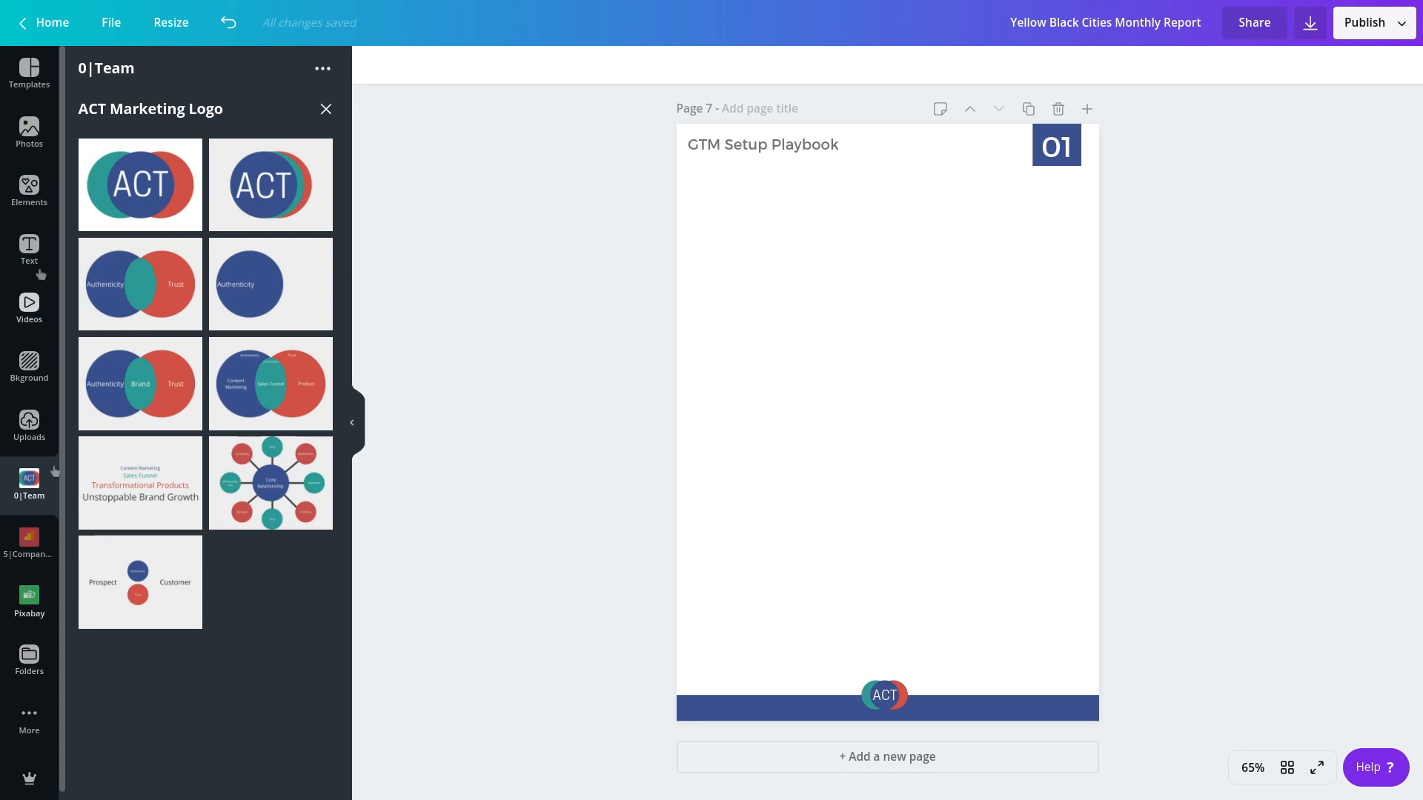
- Add the text "ACTMarkting.io" as a heading, scale it down to size 20, and place it at the right end of the footer bar
click(29, 246)
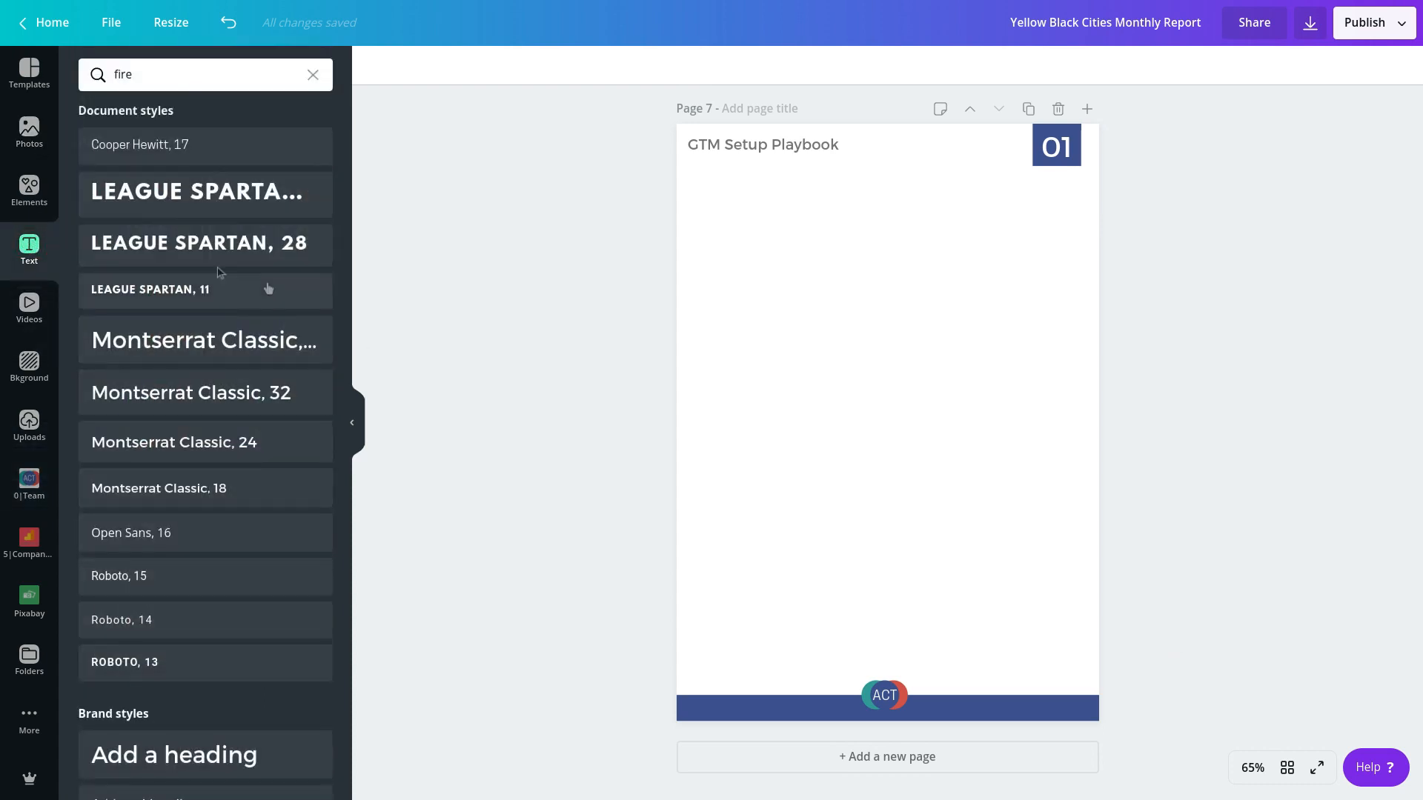
click(220, 757)
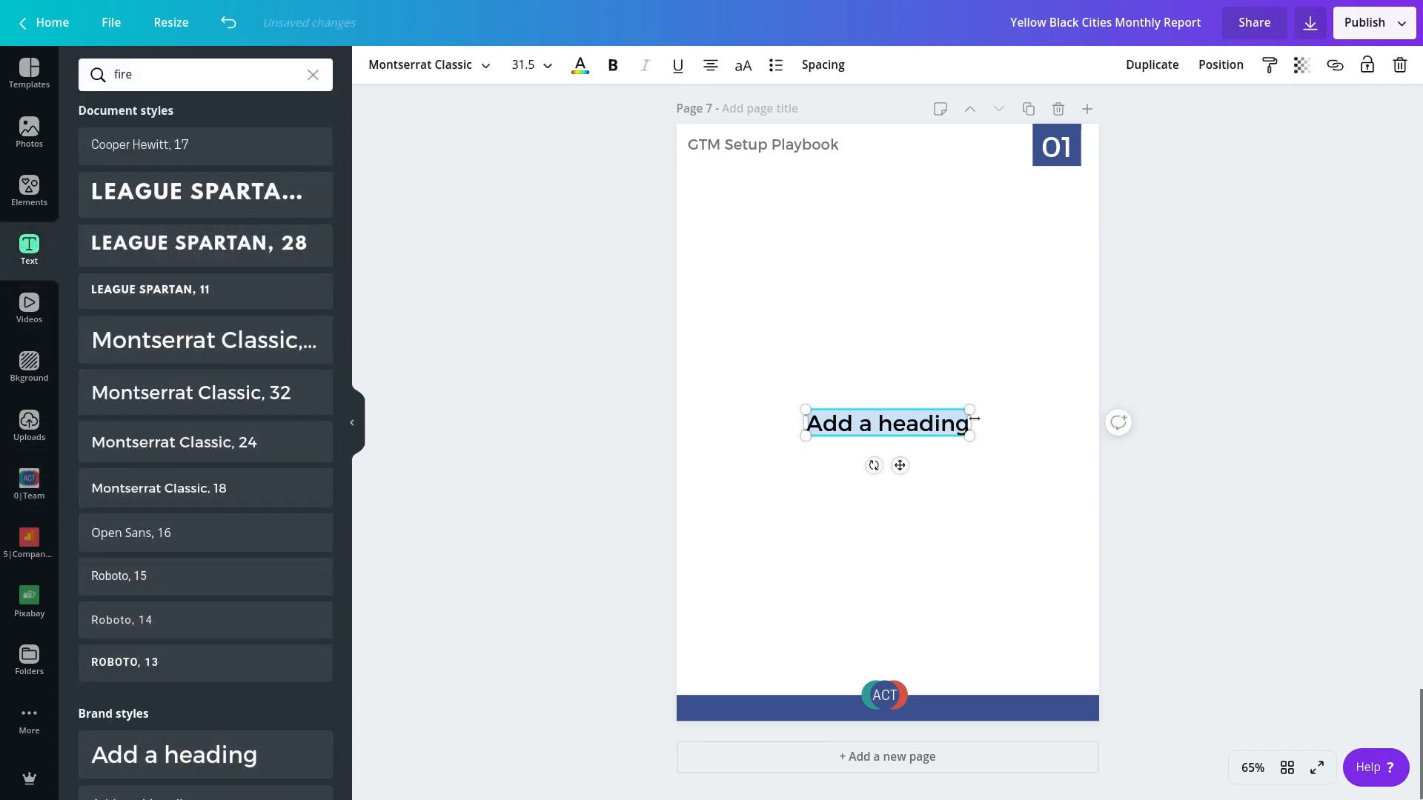
text(ACTMarkting.io)
drag(919, 428, 1047, 712)
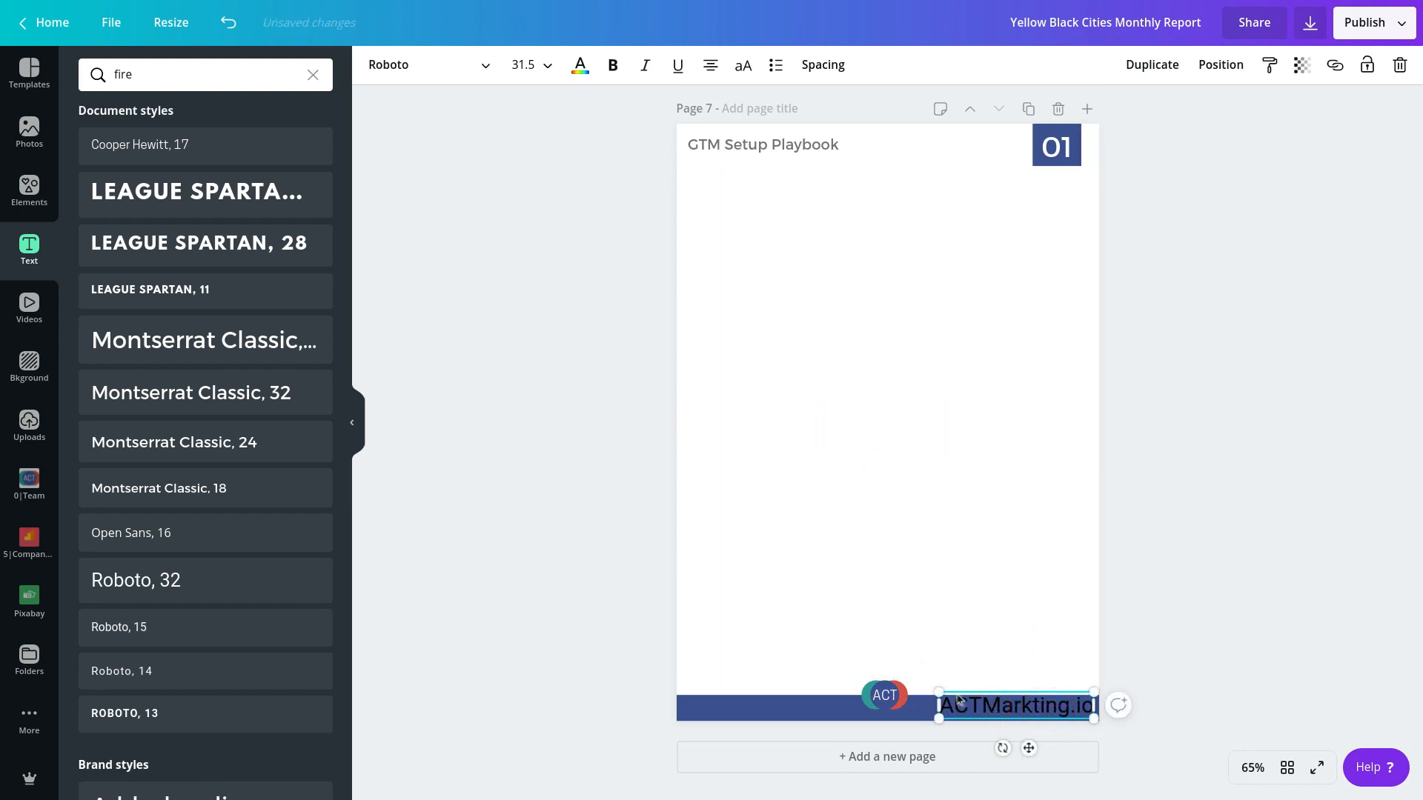
drag(939, 692, 1041, 712)
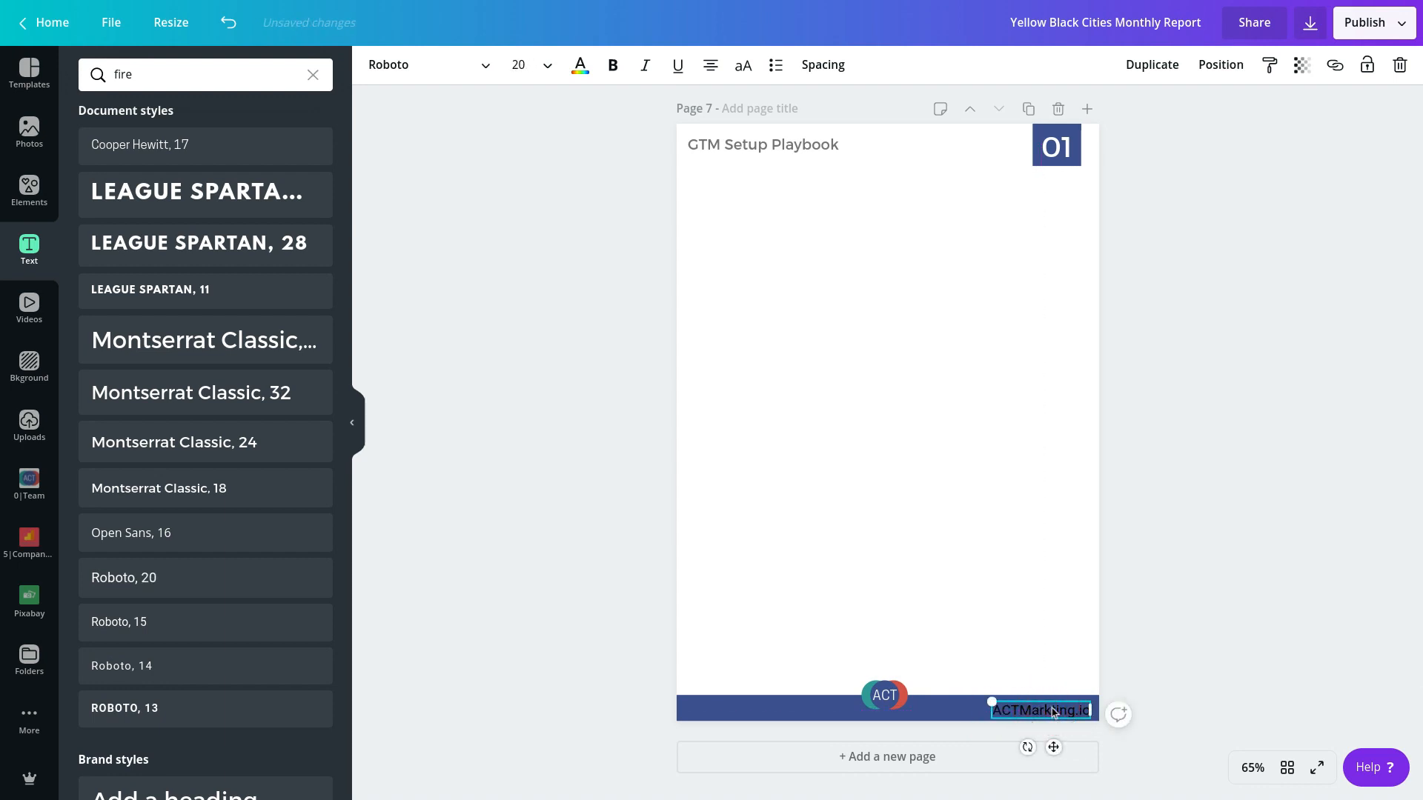
- Copy the web address text in the footer and colour it white
double_click(1053, 713)
key(ctrl+c)
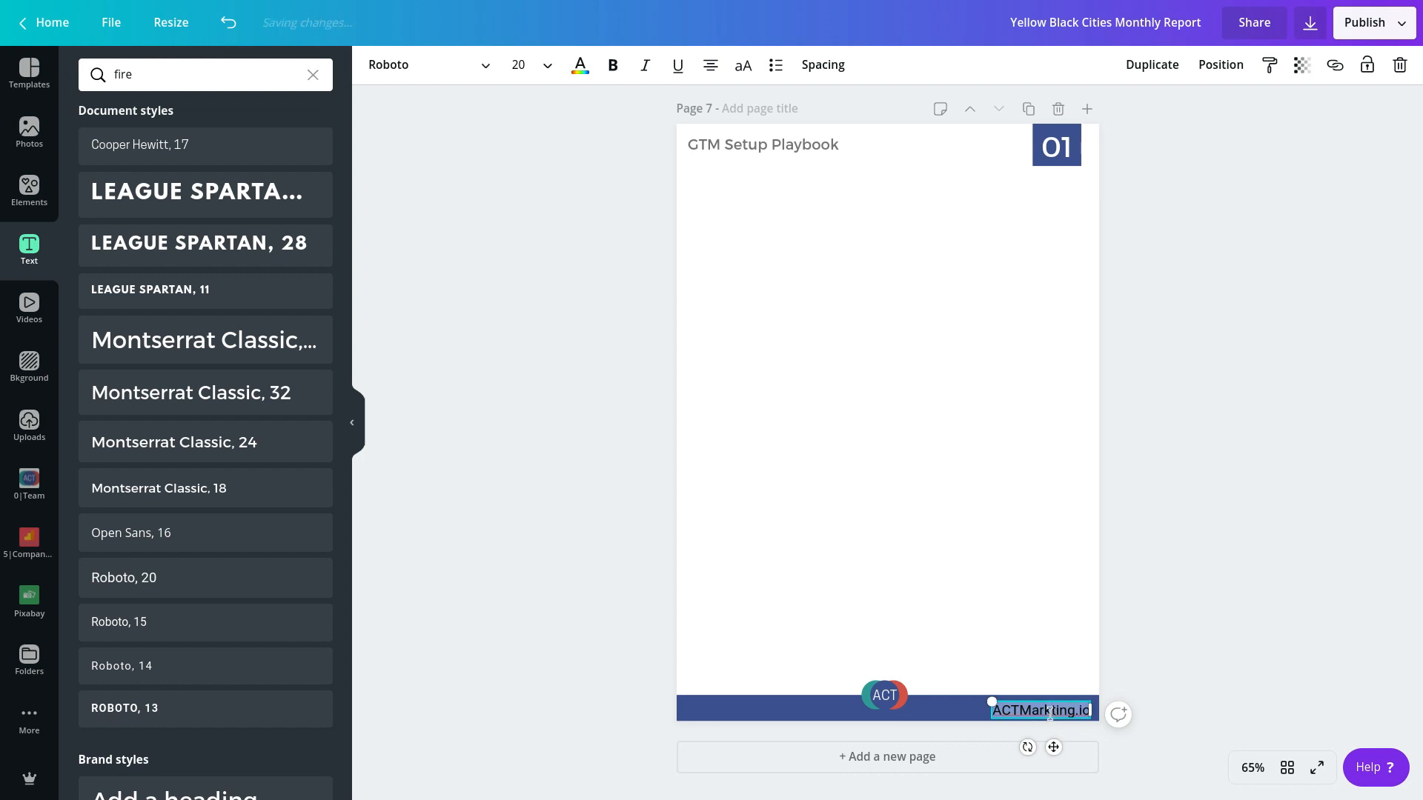
click(580, 66)
click(139, 272)
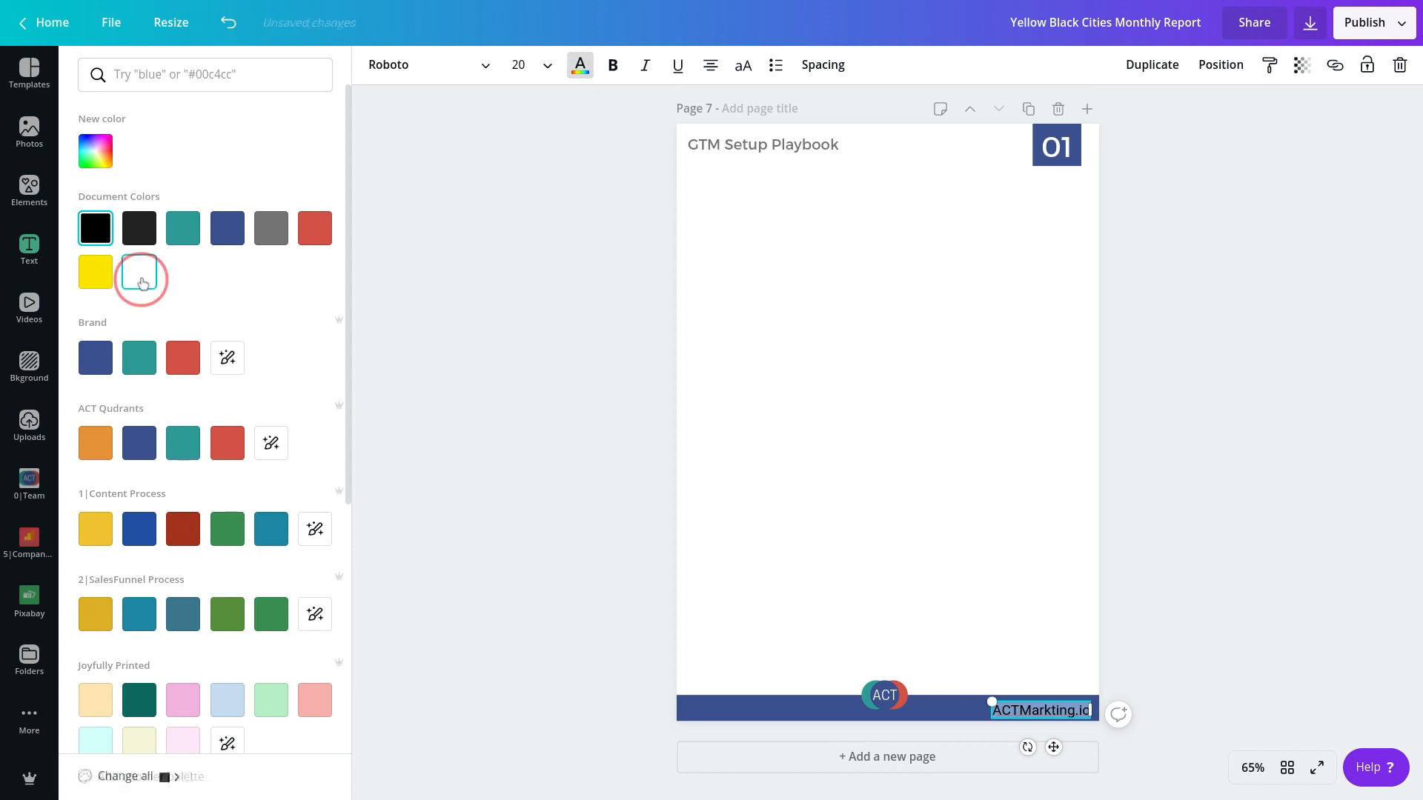
click(1205, 292)
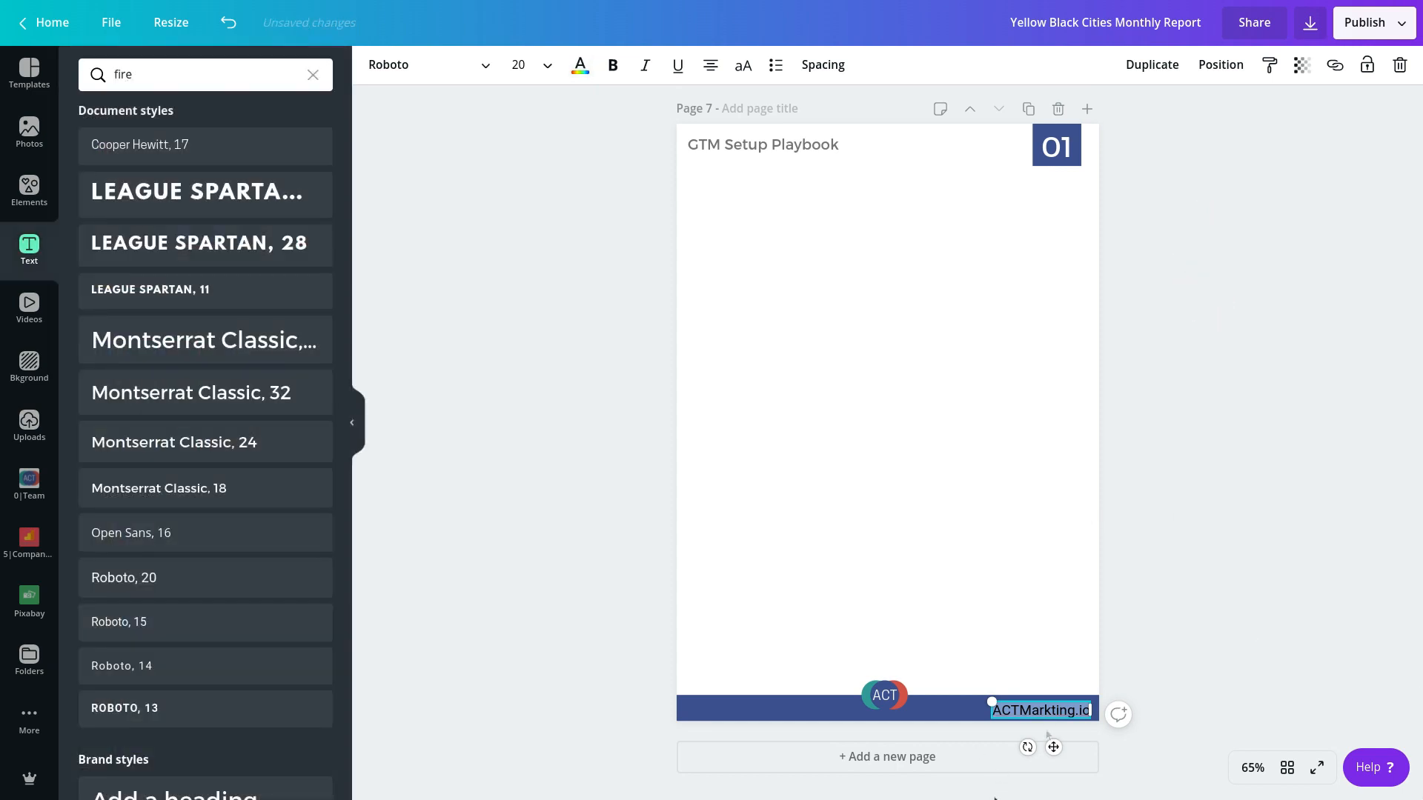
- Link the footer's web address text to the copied address ACTMarkting.io
click(1336, 67)
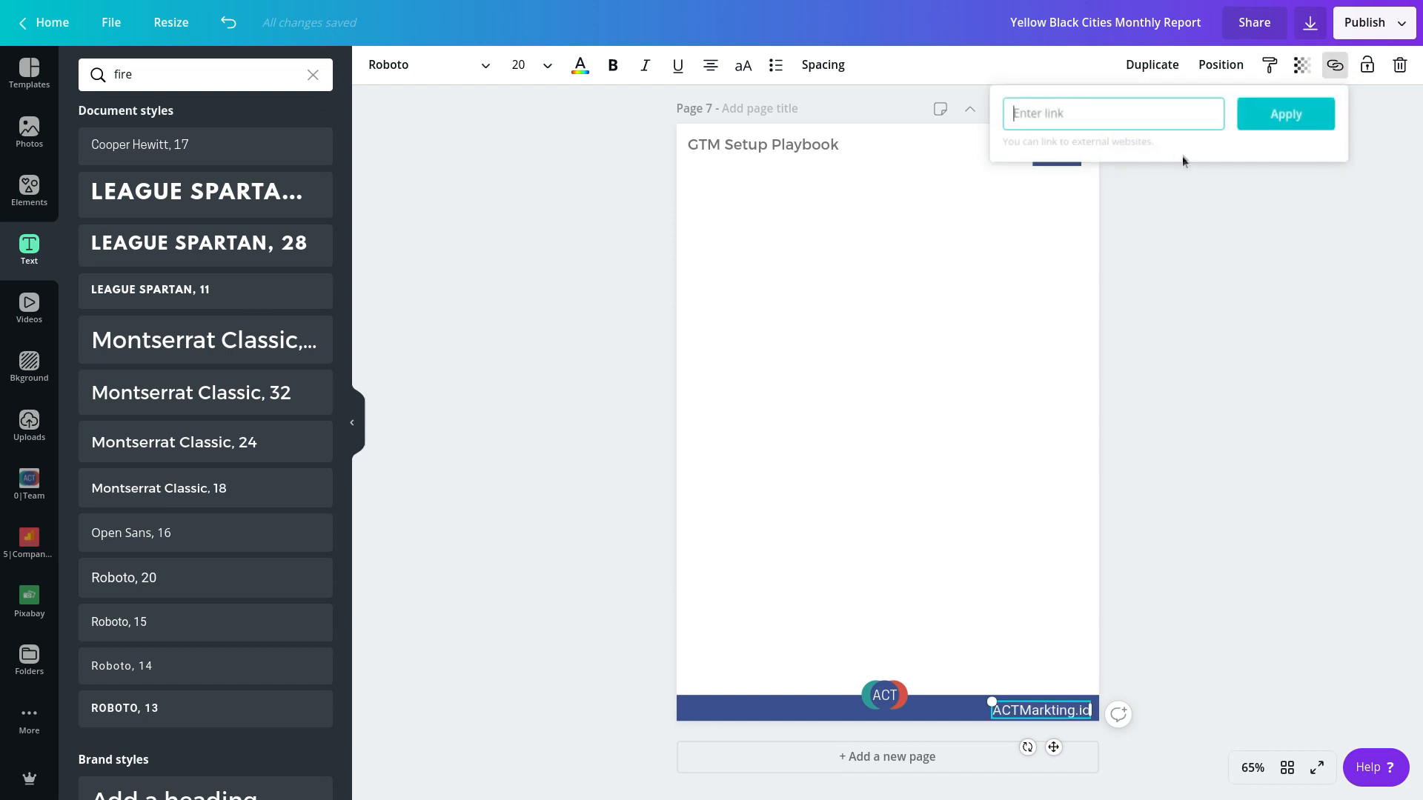
key(ctrl+v)
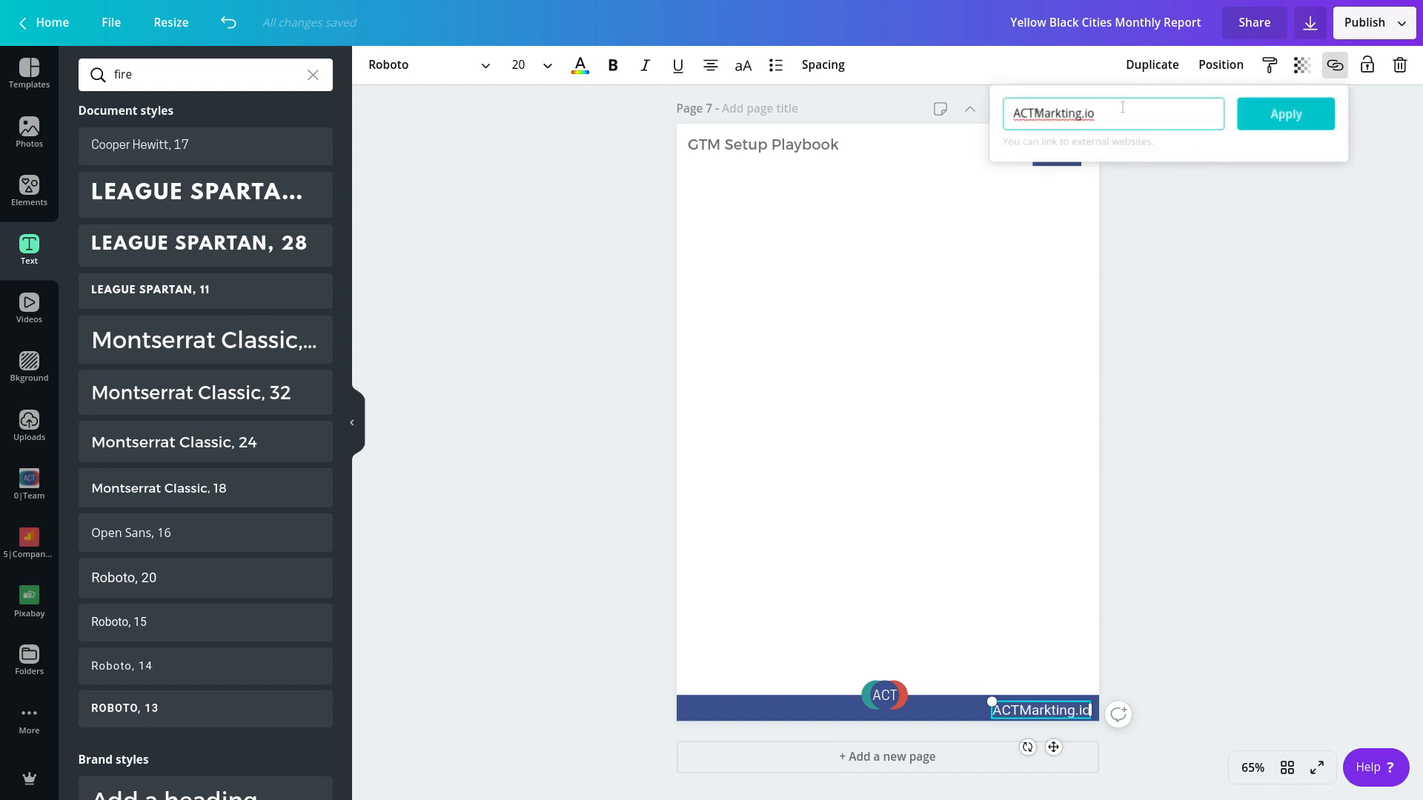
click(1283, 117)
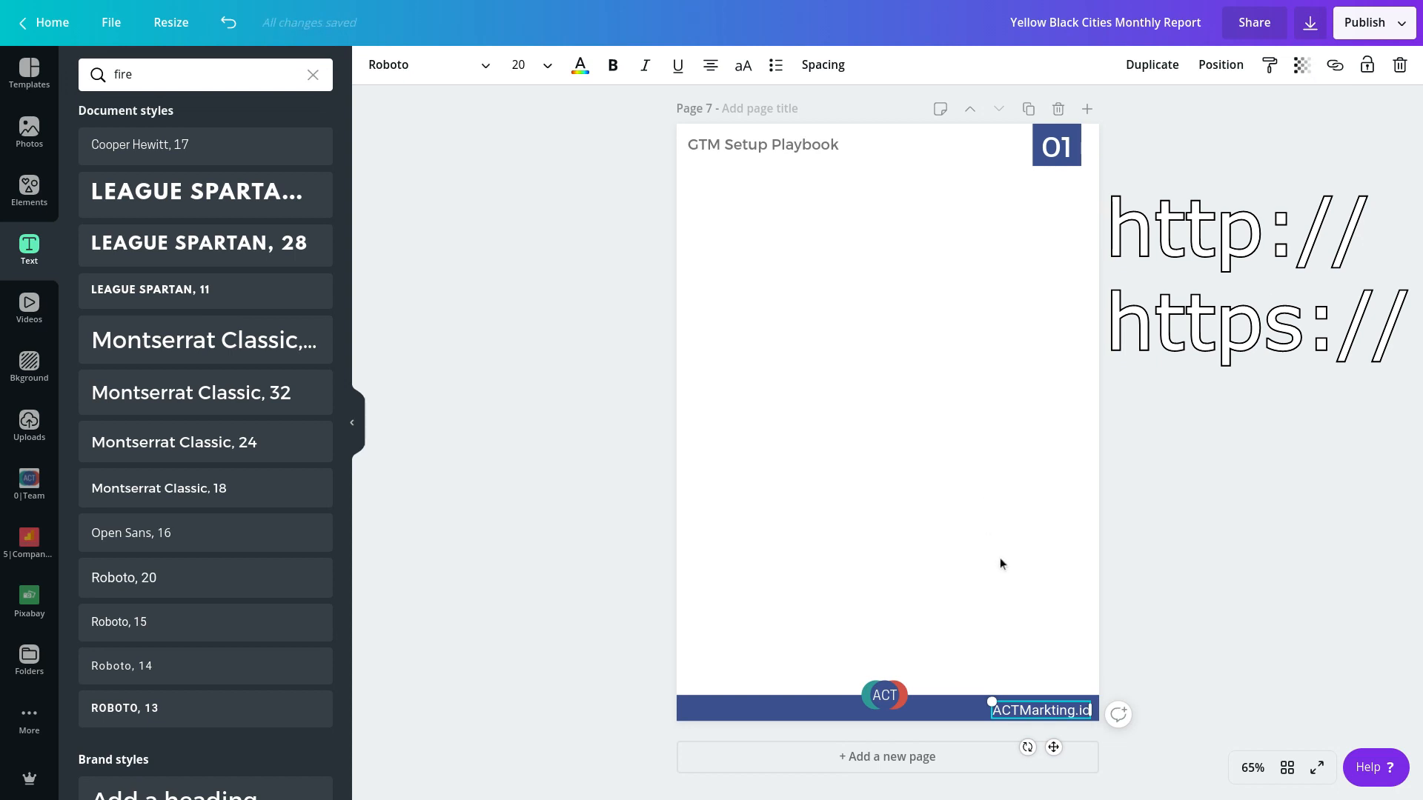
click(776, 549)
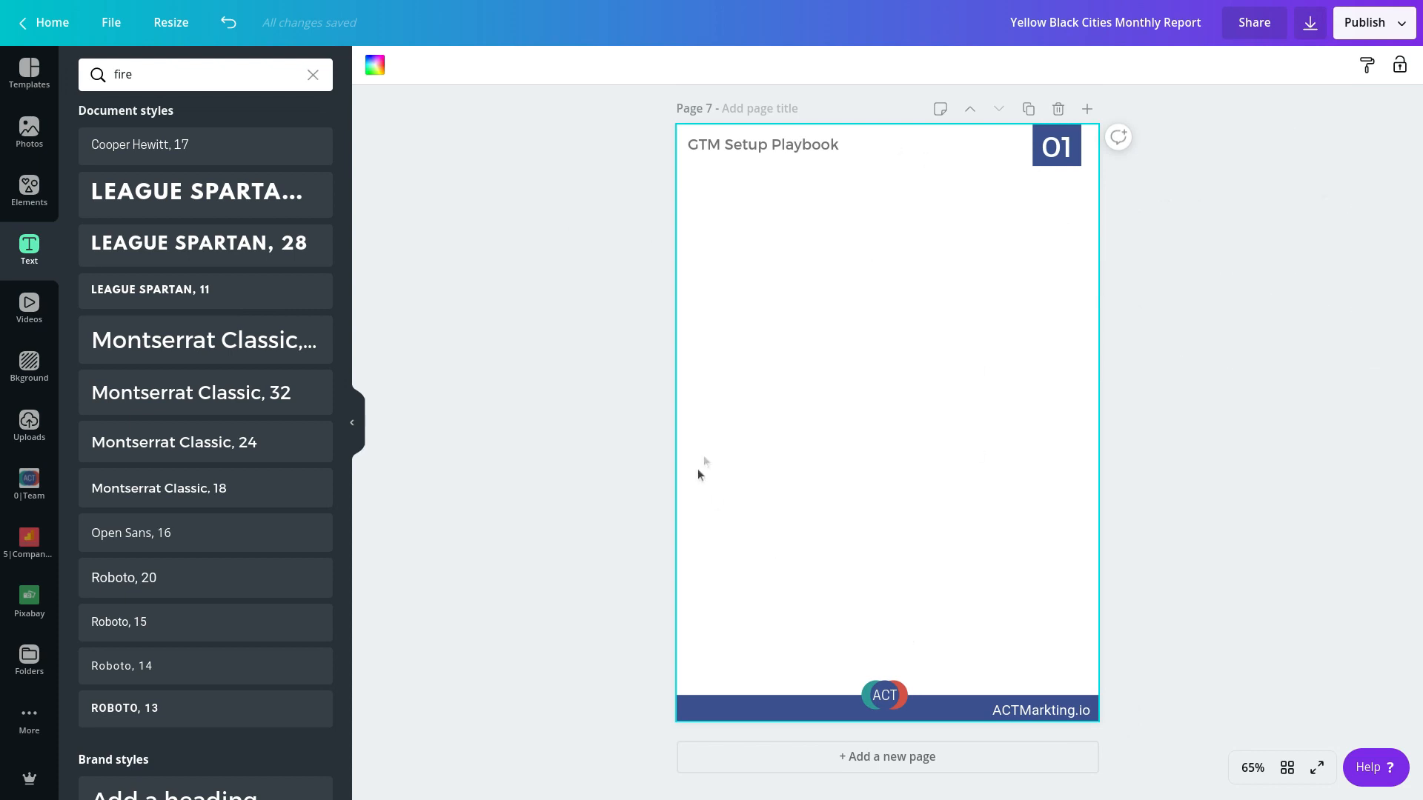
click(608, 435)
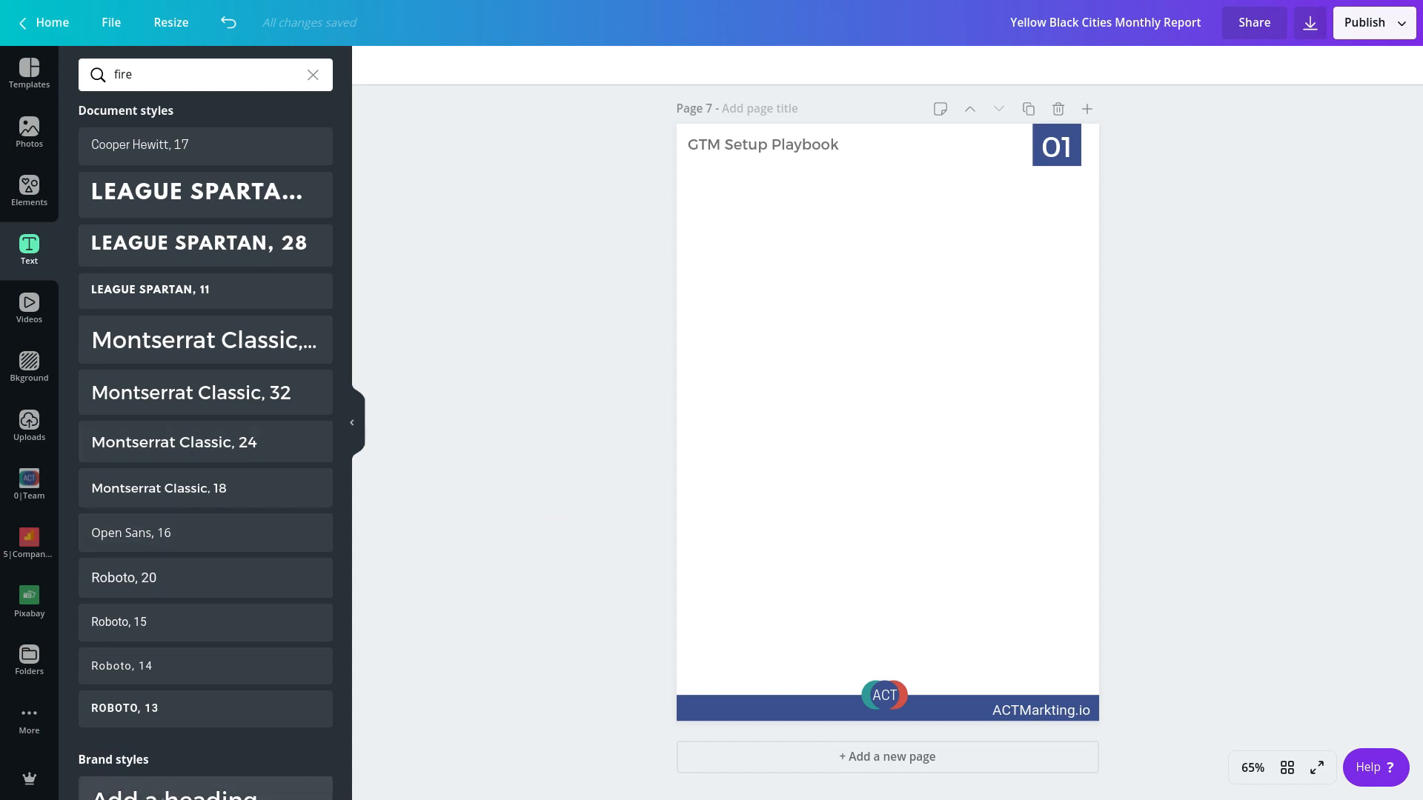
- Add a subheading reading "A lot of text", place it below the page heading, and widen its box to nearly the full page width
scroll(239, 778, down, 3)
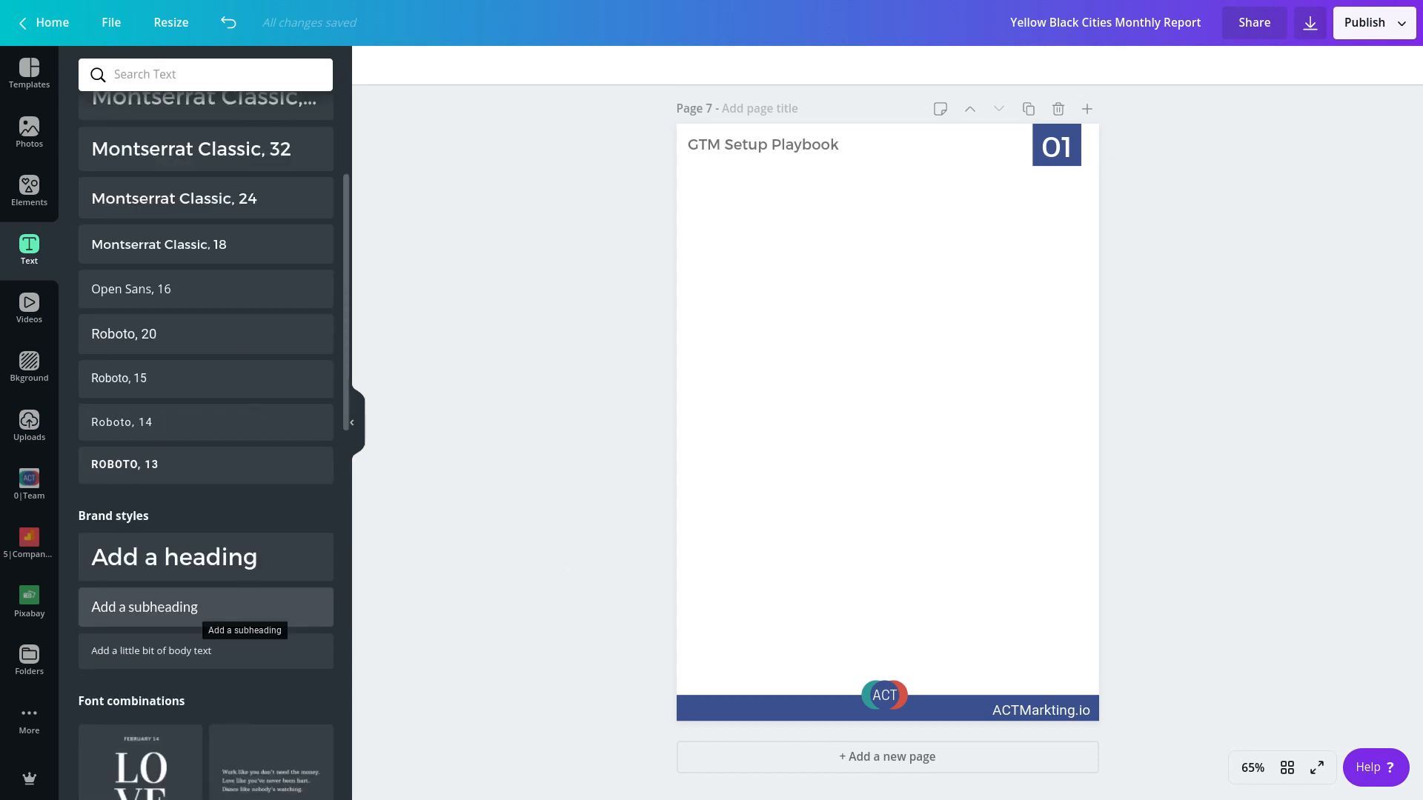
click(197, 616)
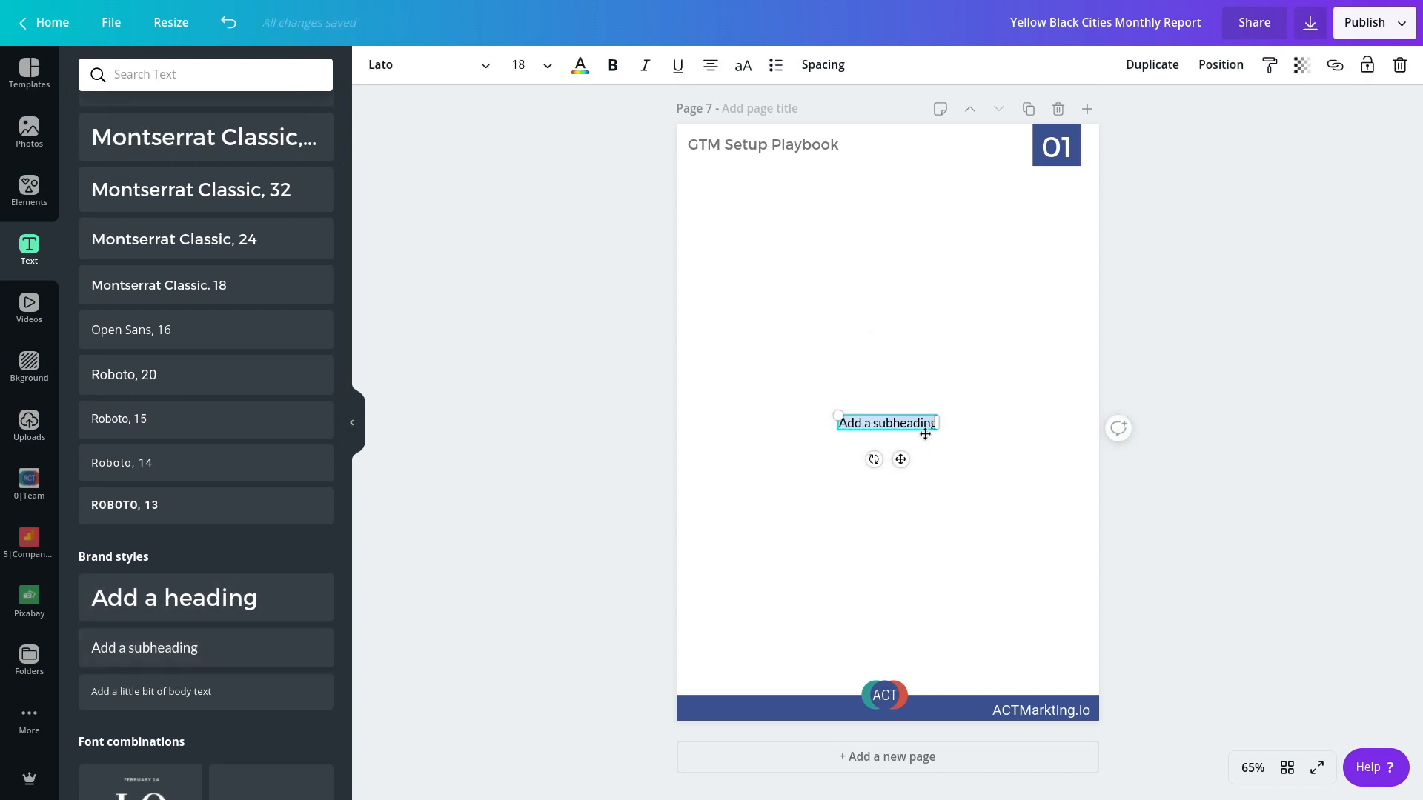
text(A lot of text)
click(941, 494)
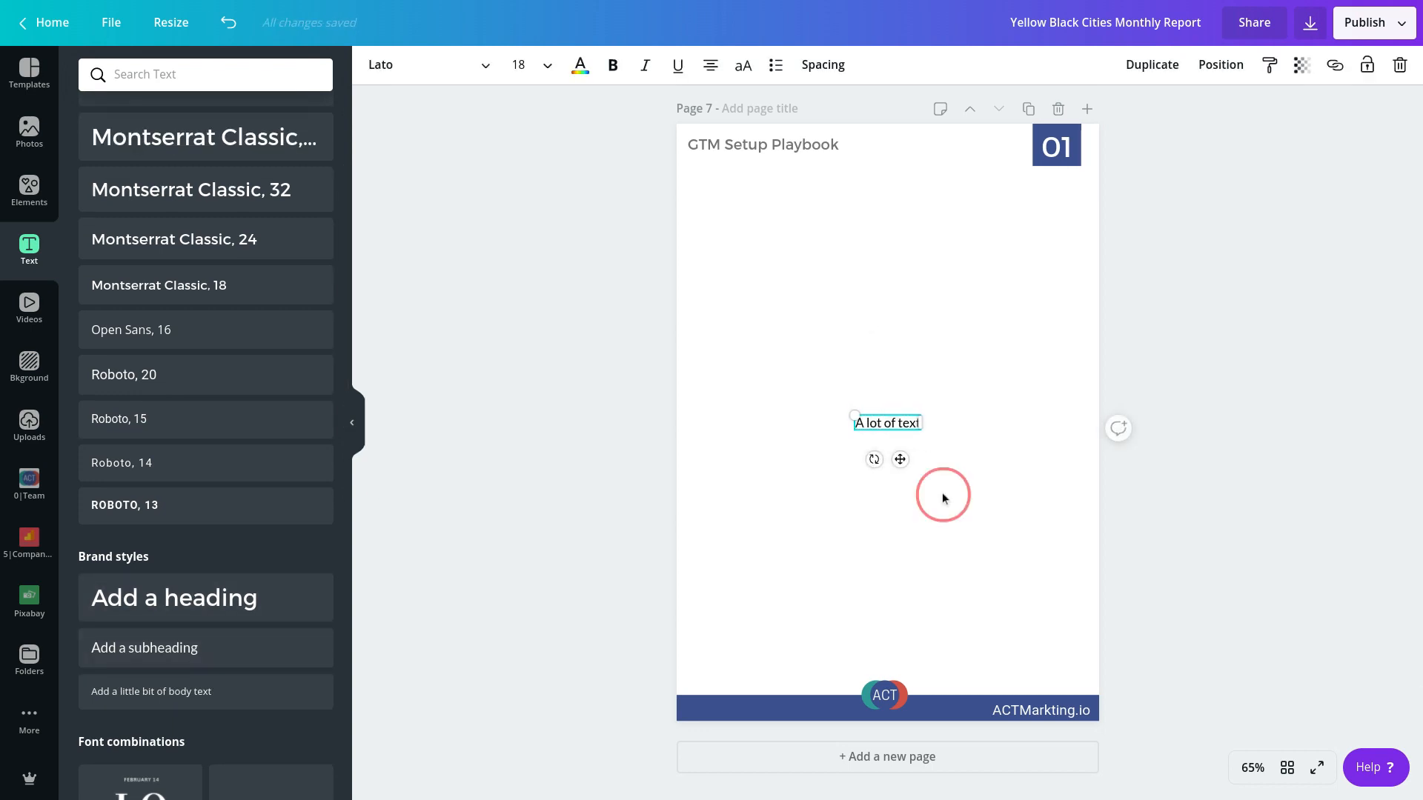
drag(901, 432, 1081, 208)
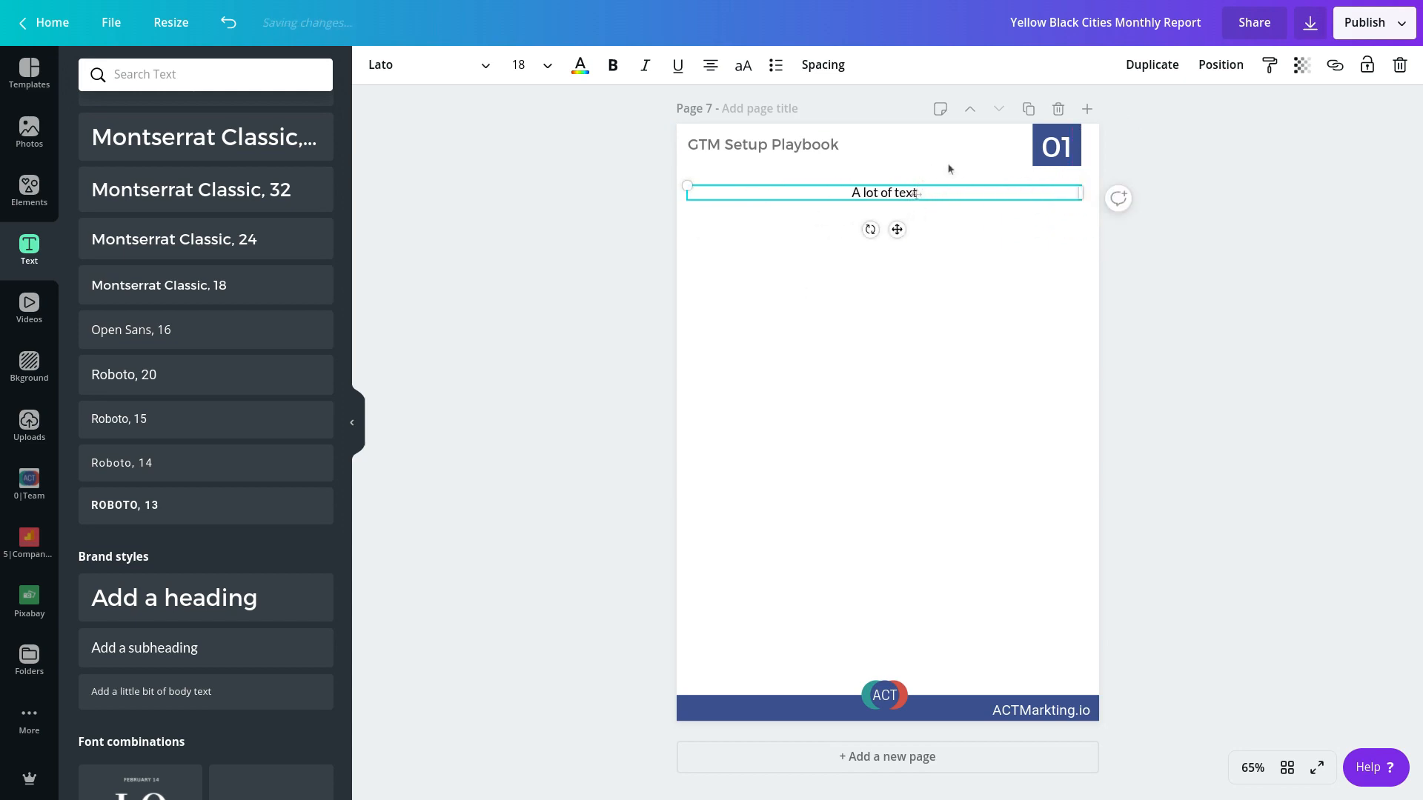
- Extend the "A lot of text" box with several blank lines and left-align its text
key(Return)
key(Return)
key(Return)
key(Return)
key(Return)
key(Return)
key(Return)
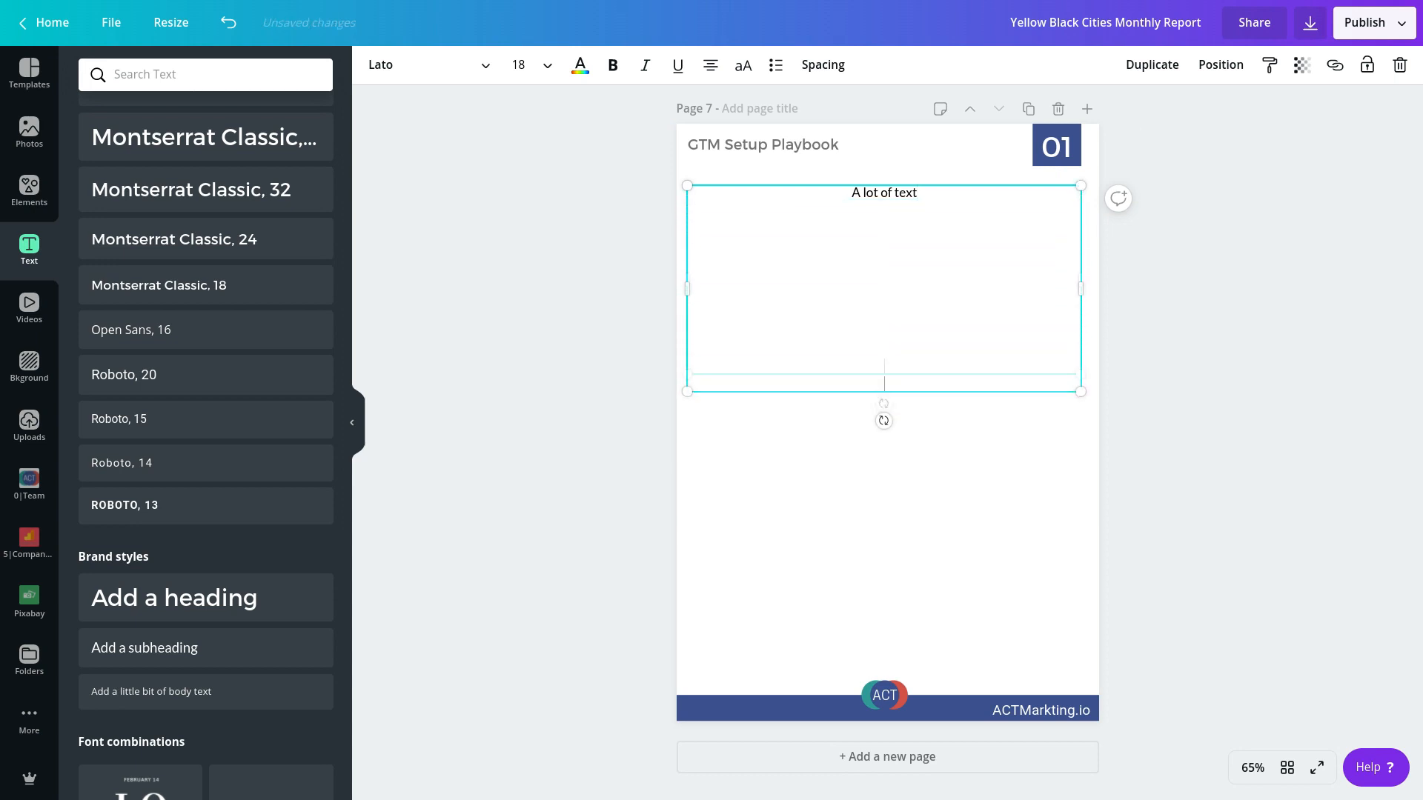
key(ctrl+a)
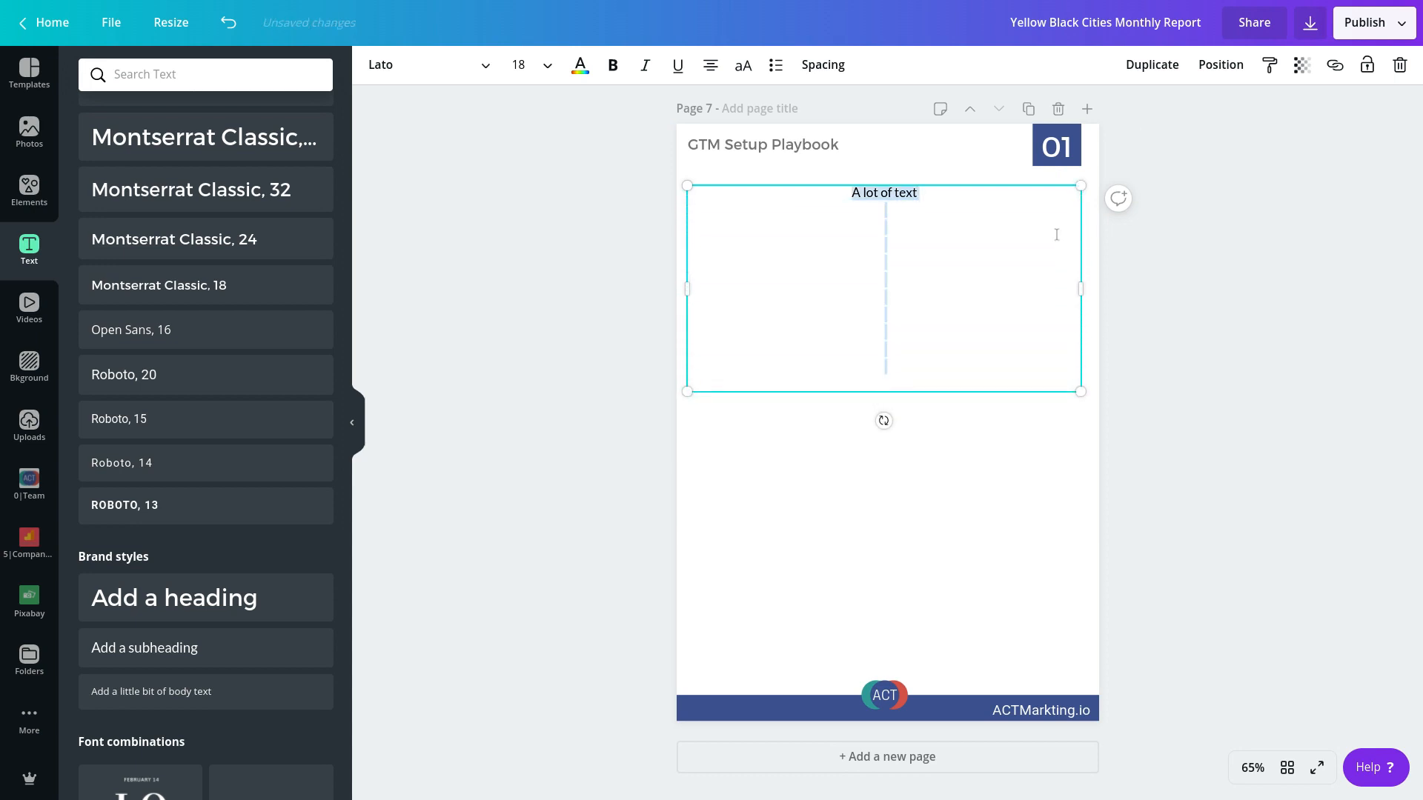
click(710, 67)
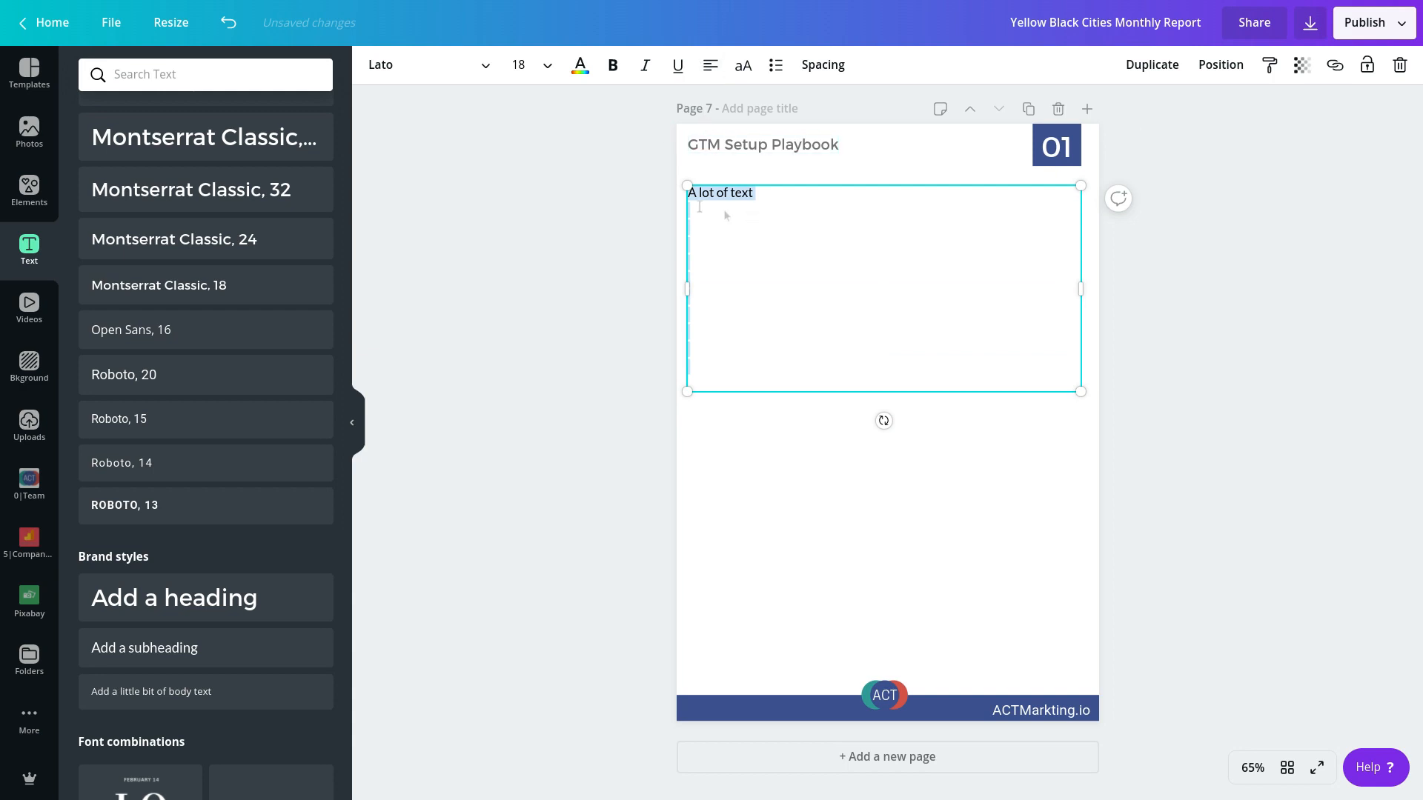
click(632, 333)
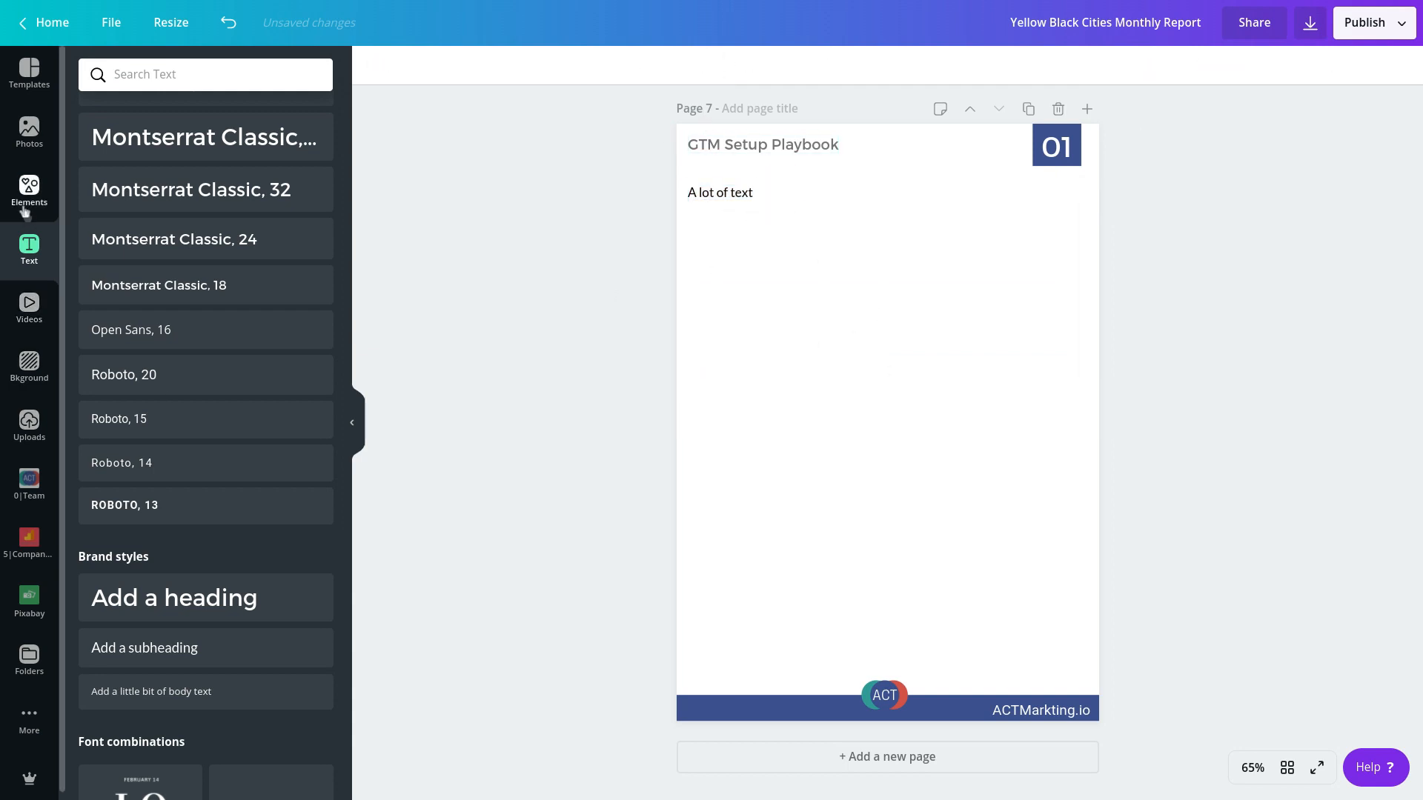
click(29, 131)
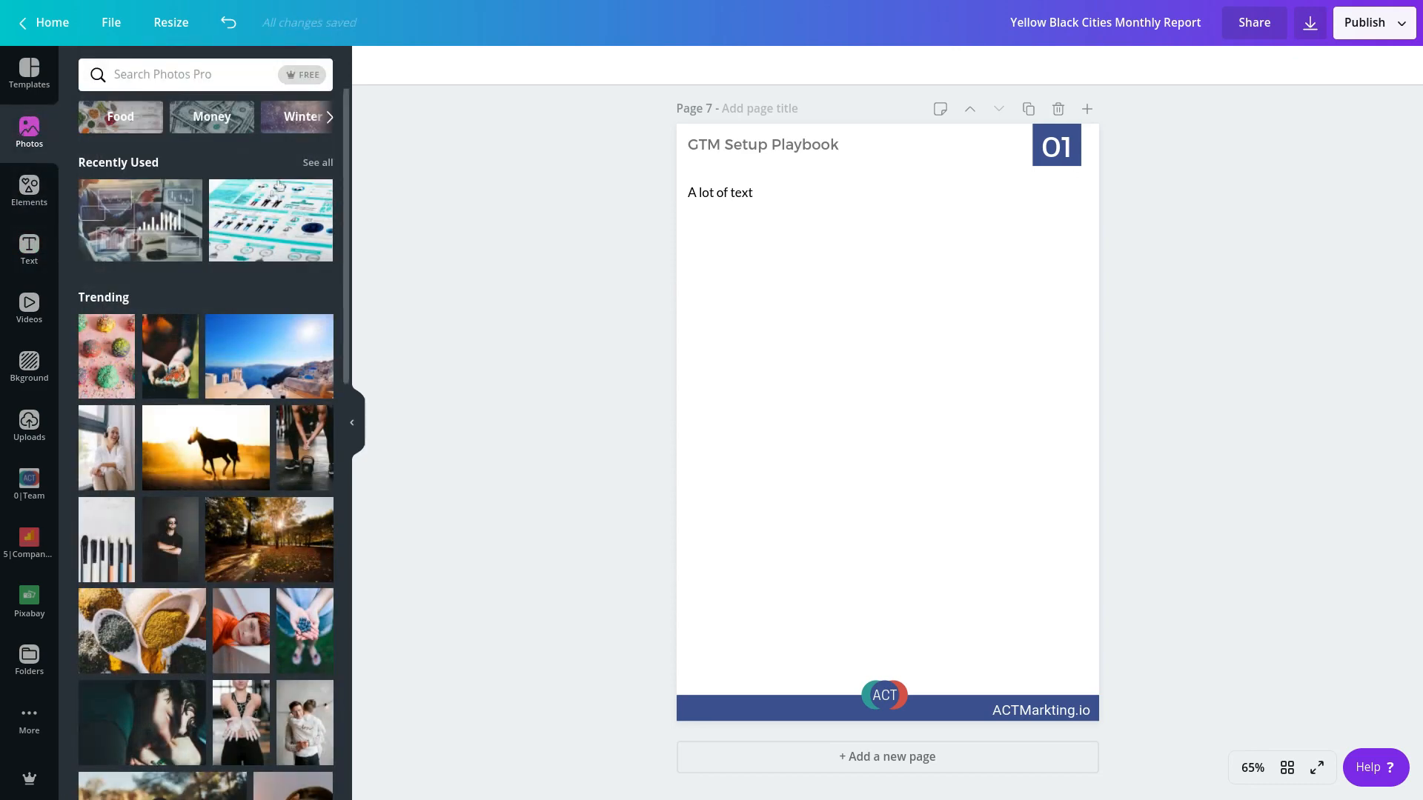
scroll(186, 635, down, 5)
scroll(186, 635, down, 10)
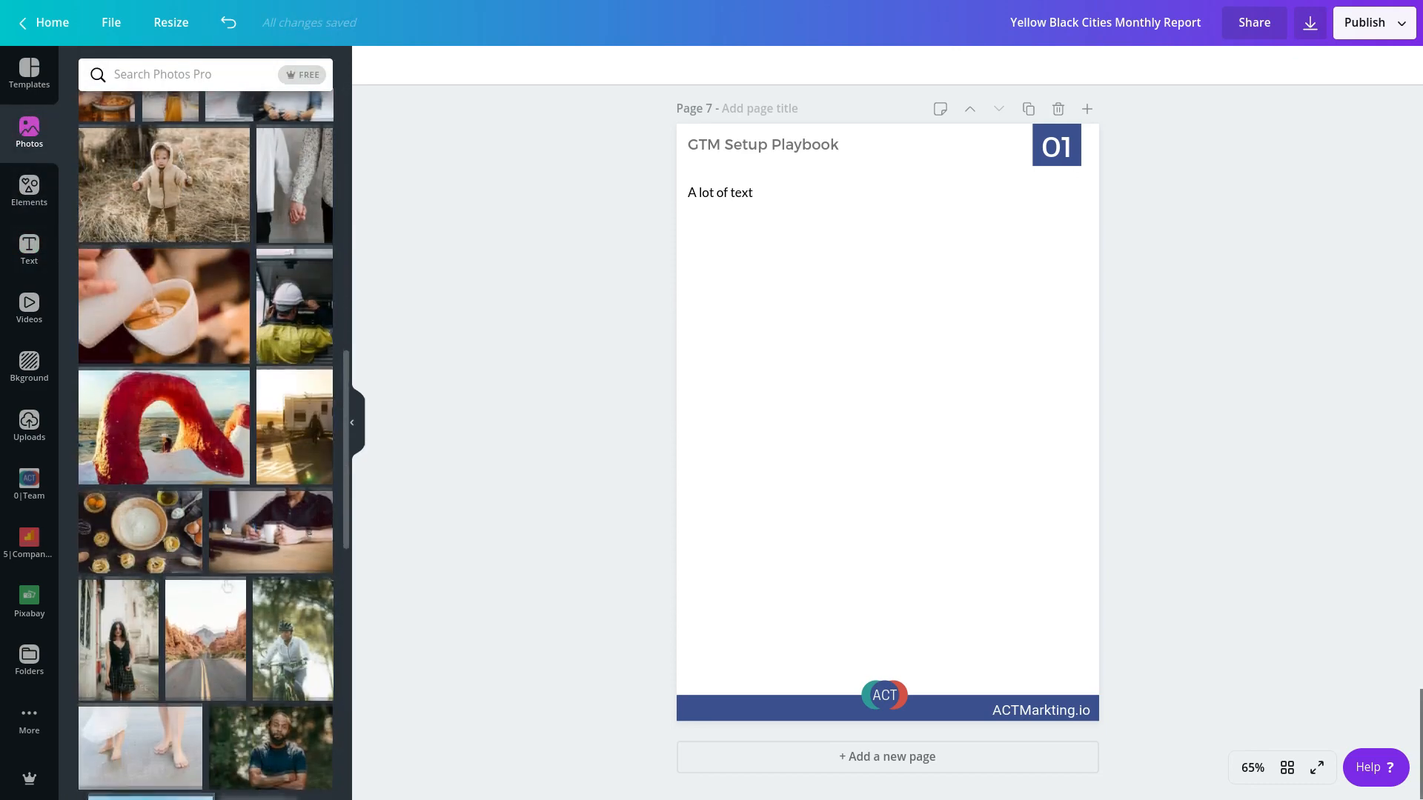
scroll(192, 567, up, 7)
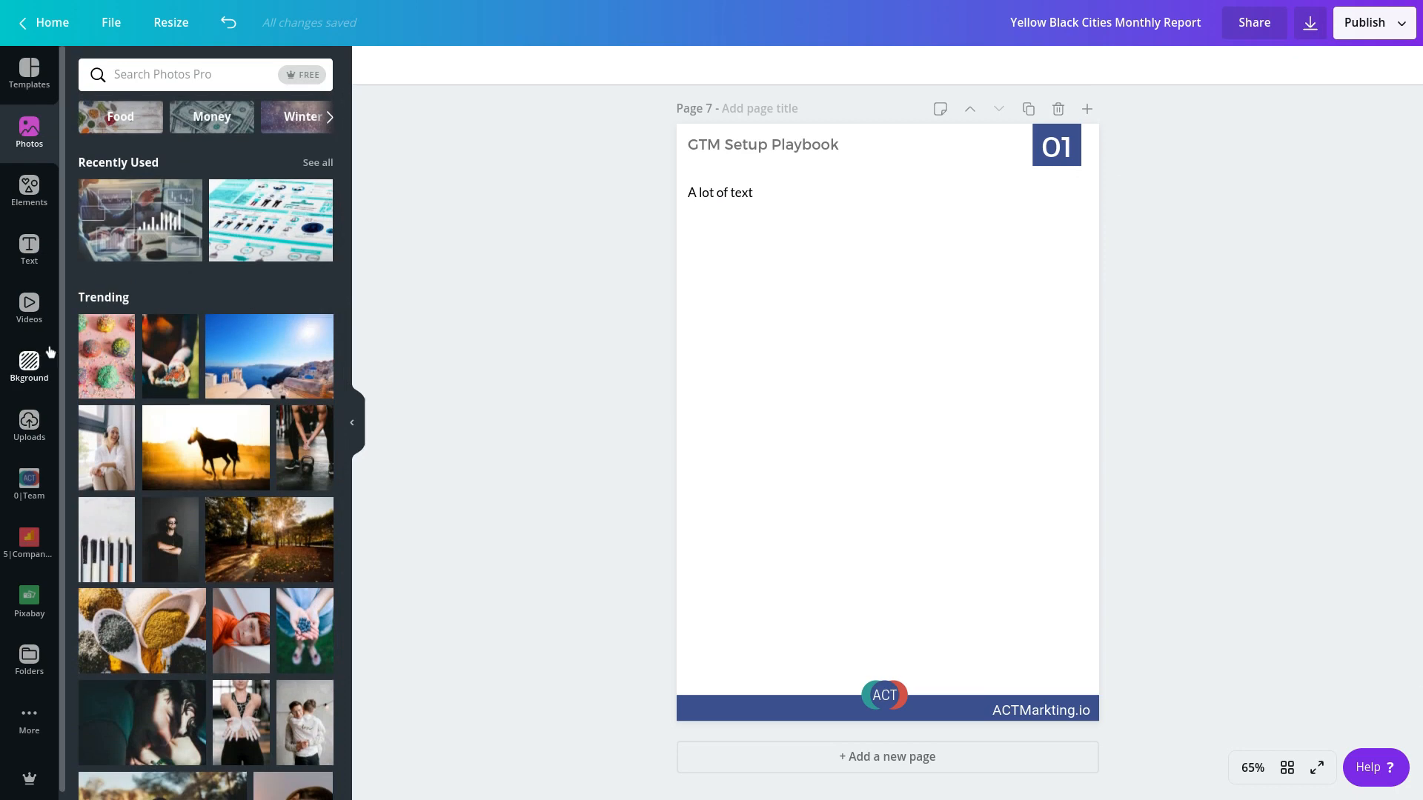
- Insert a photo grid with one tall cell beside two stacked cells, shrink it, and place it at the right side of page 7's body area
click(28, 194)
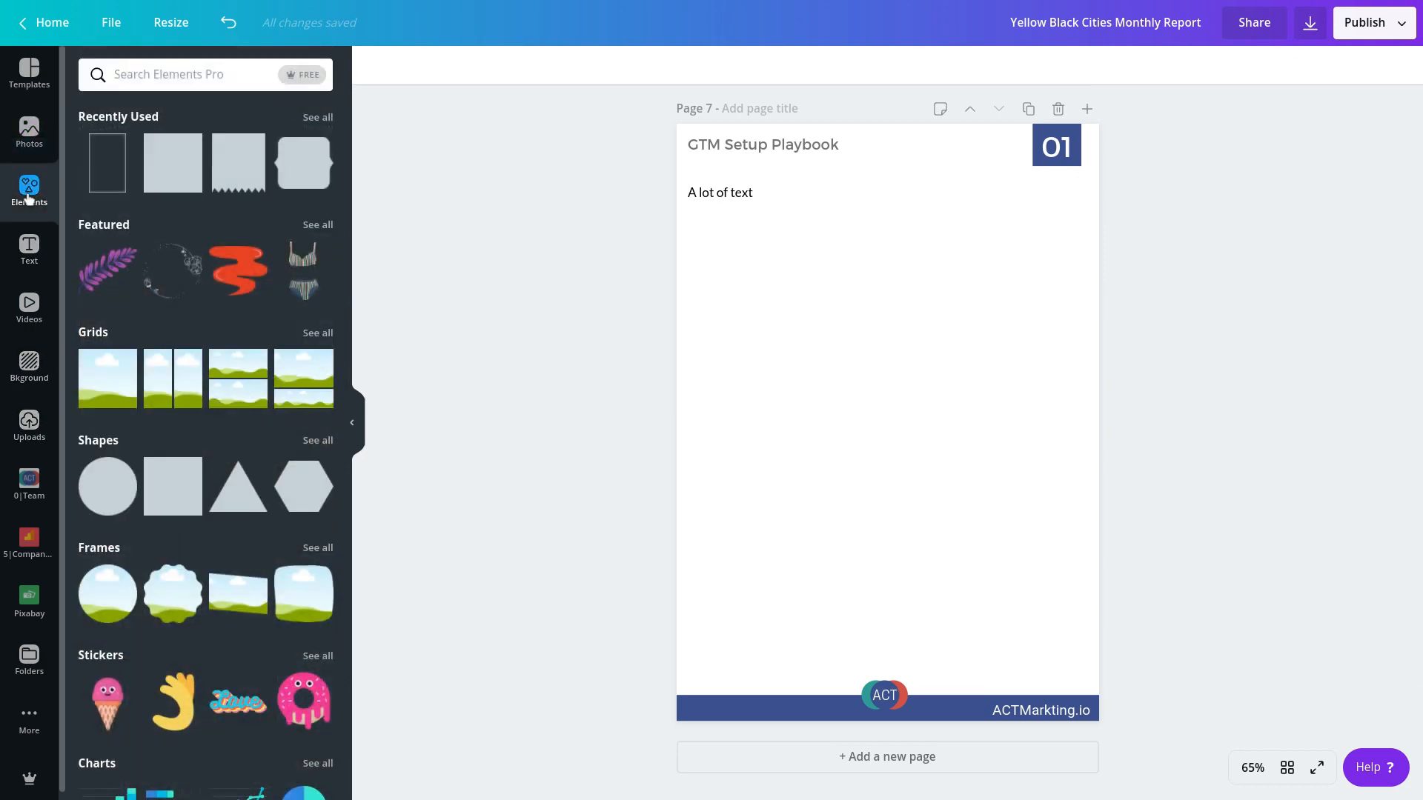
click(318, 333)
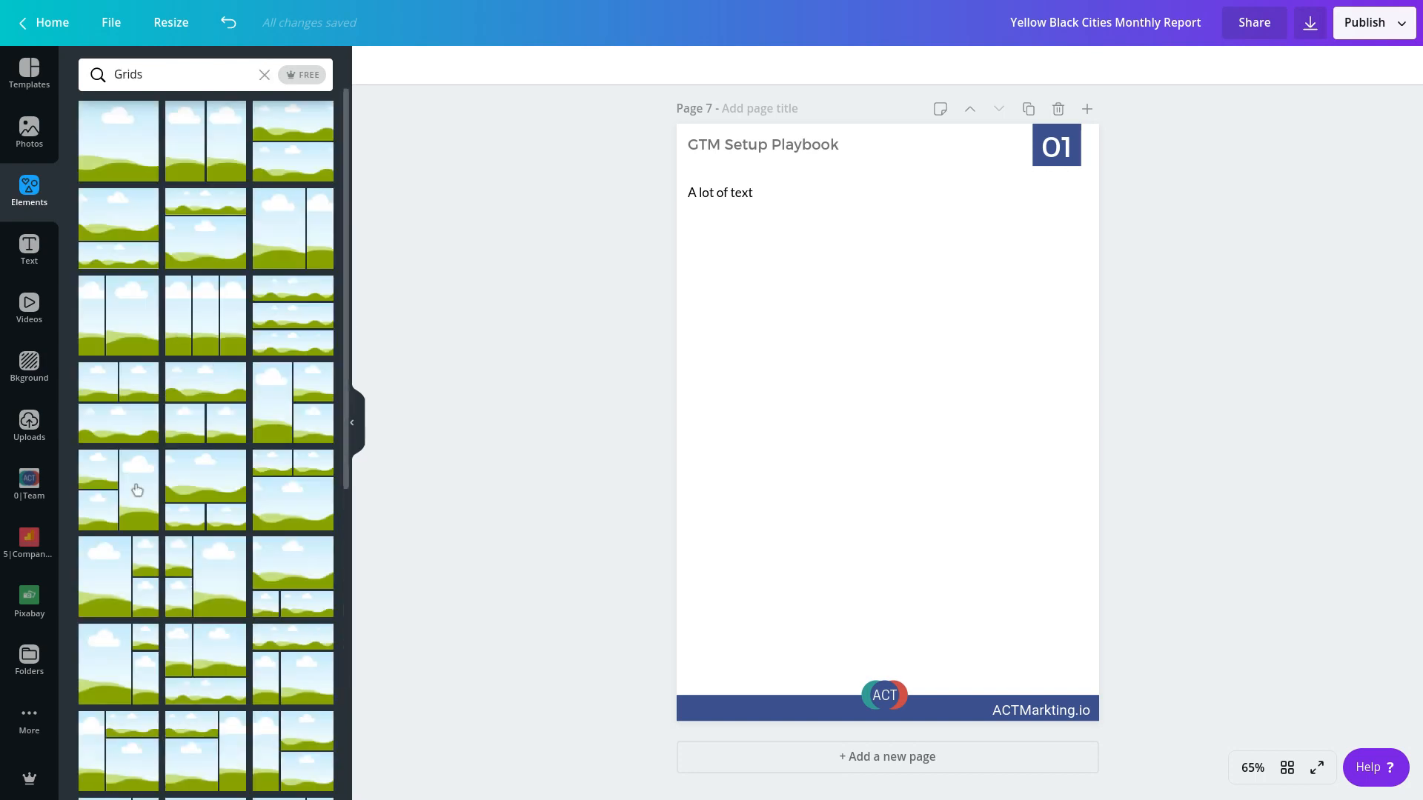
click(290, 413)
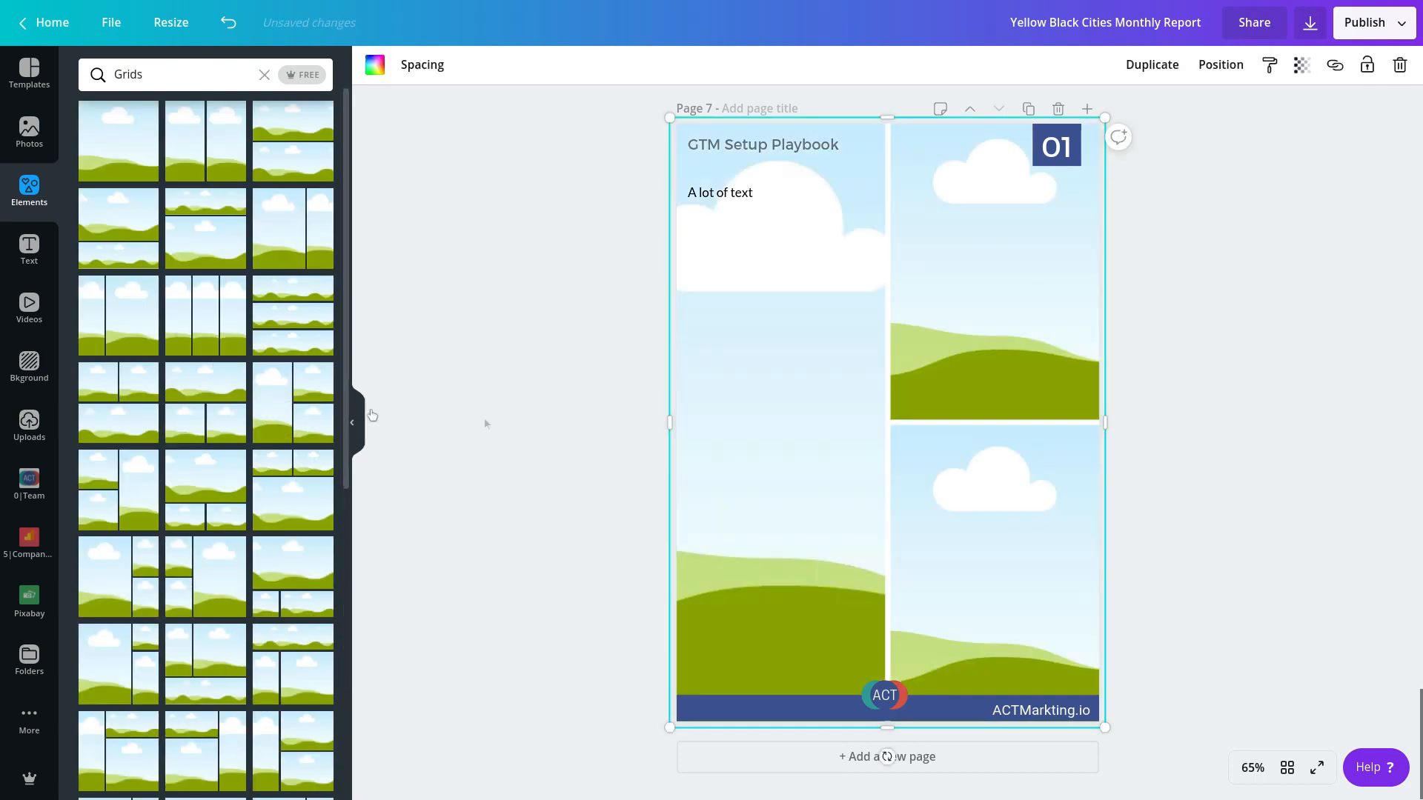
drag(683, 143, 1053, 617)
drag(1058, 668, 1003, 398)
drag(1050, 460, 1099, 516)
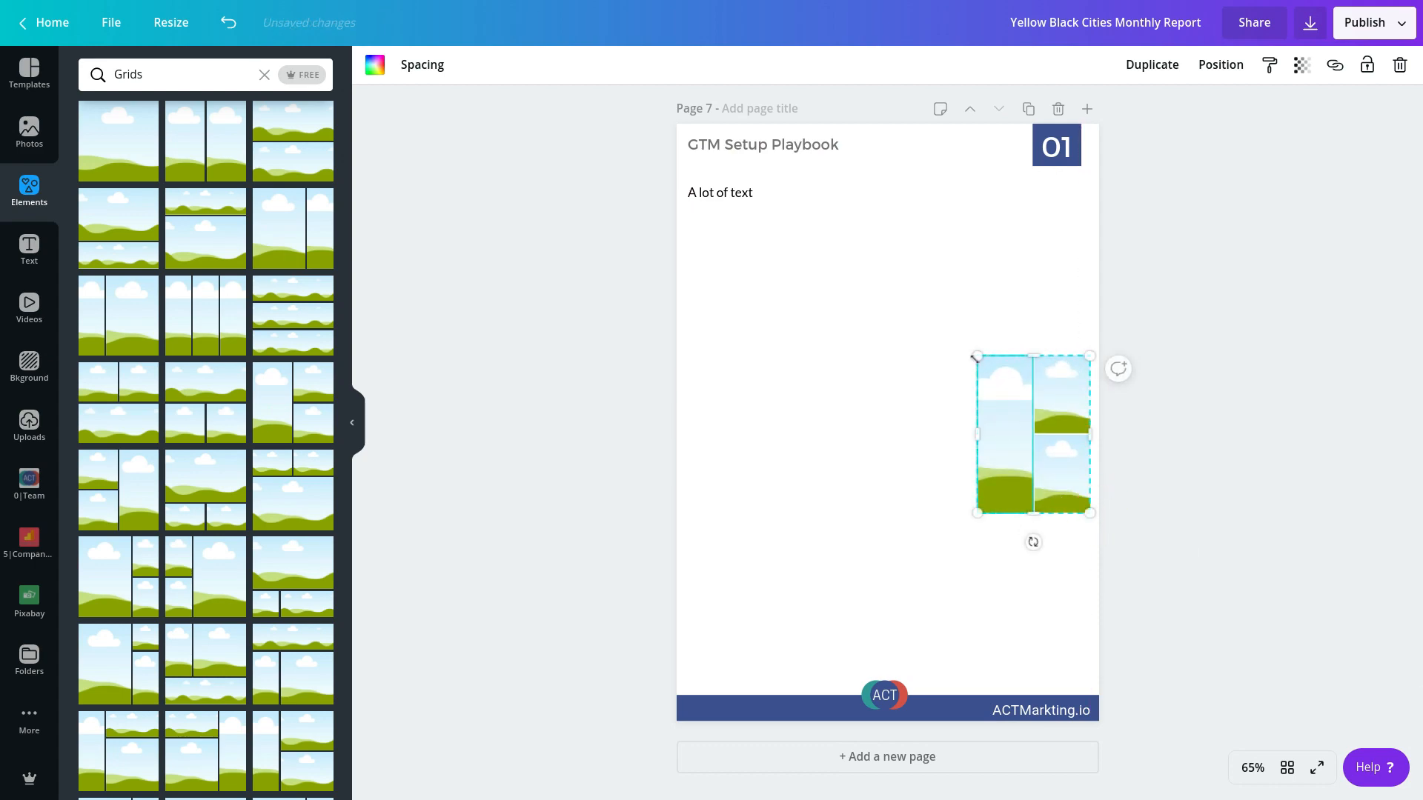
drag(978, 357, 942, 306)
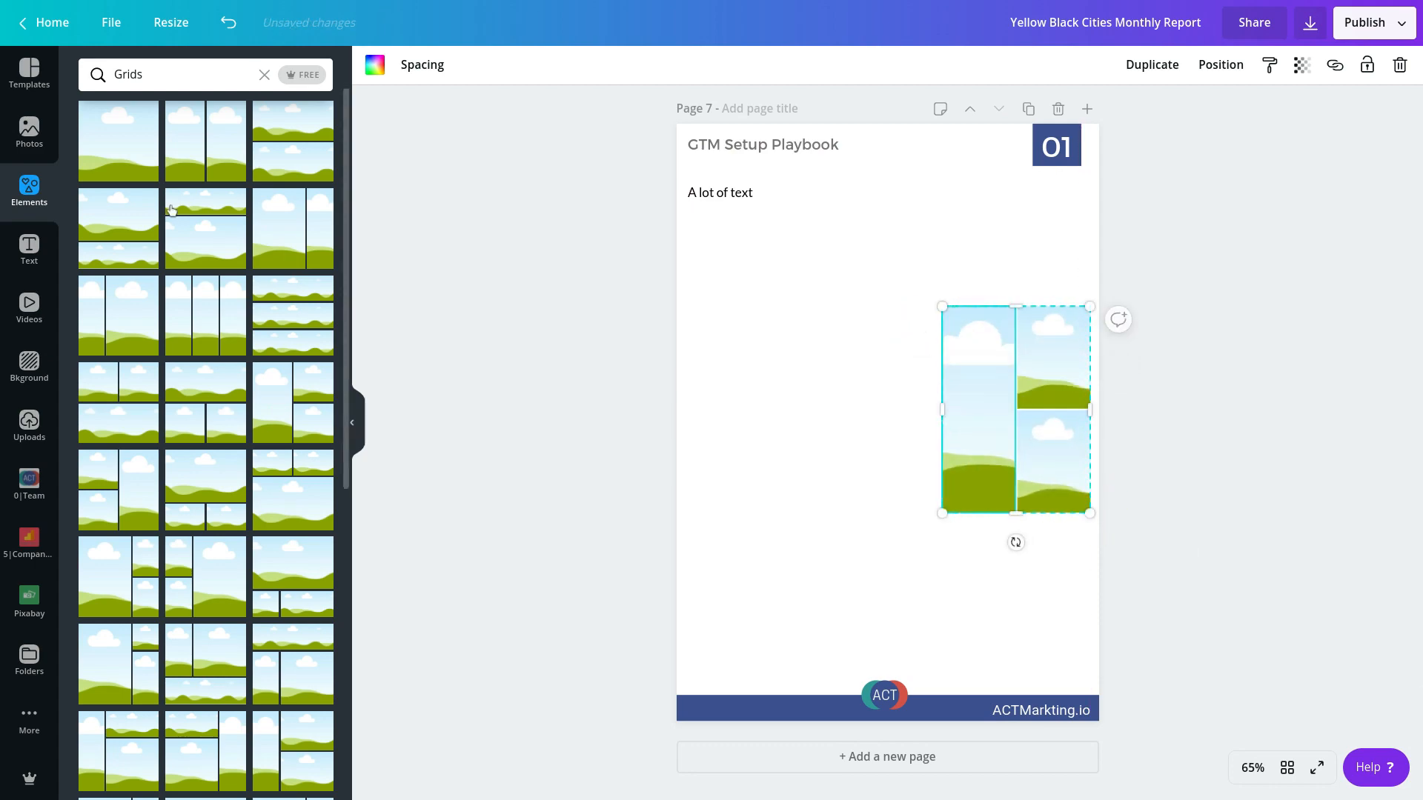
- Fill page 7's photo grid with the infographic photo in the tall cell, the chart photo above and the coastal photo below
click(24, 126)
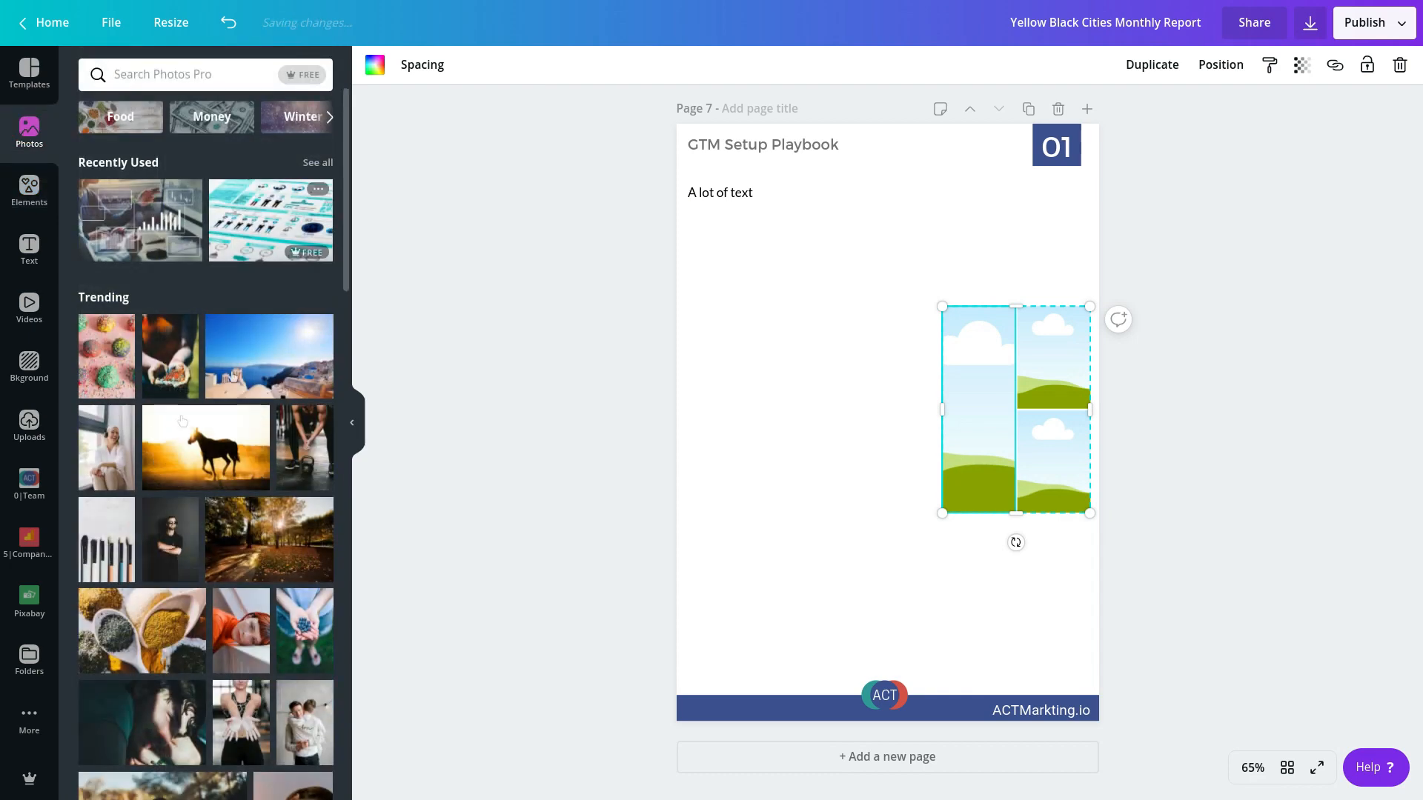
drag(281, 356, 807, 455)
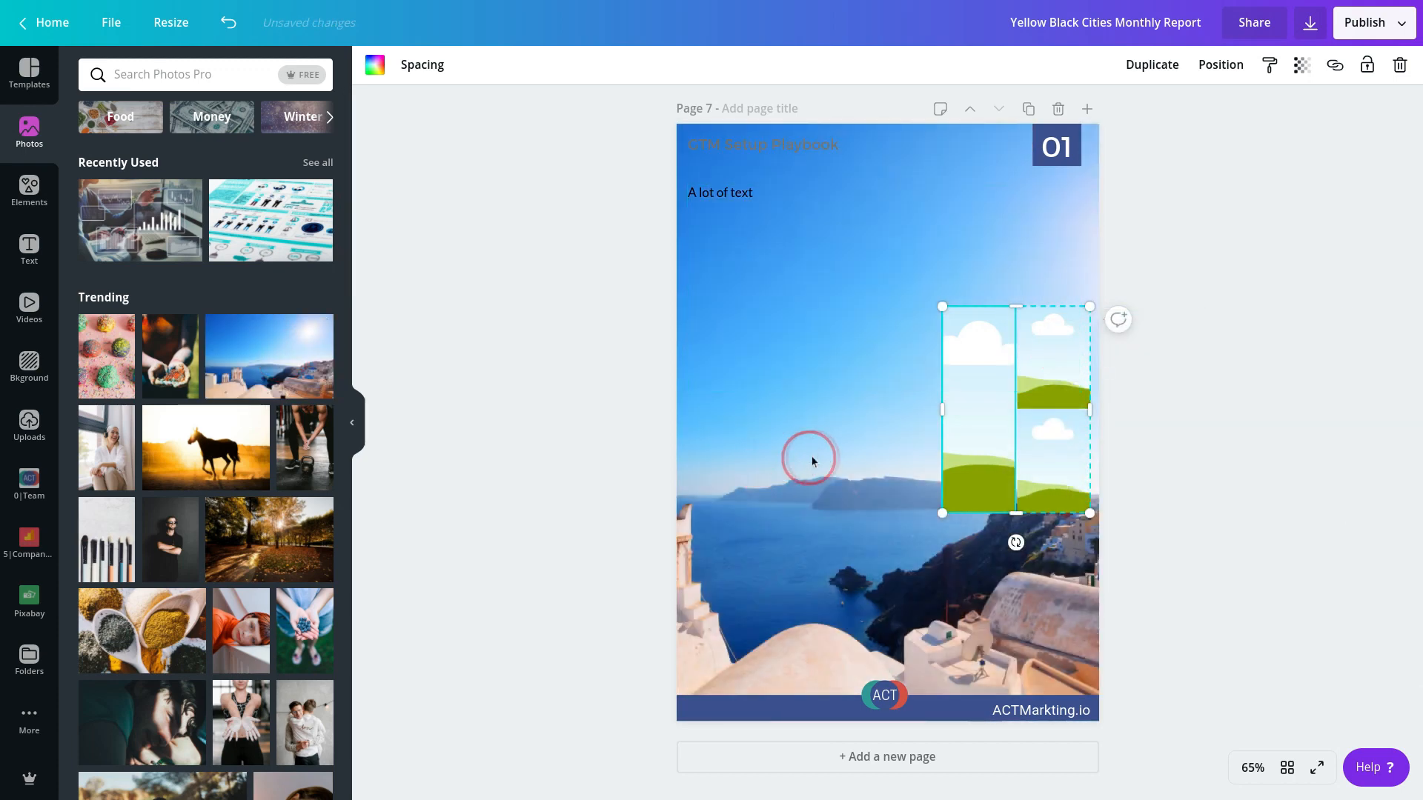
key(Delete)
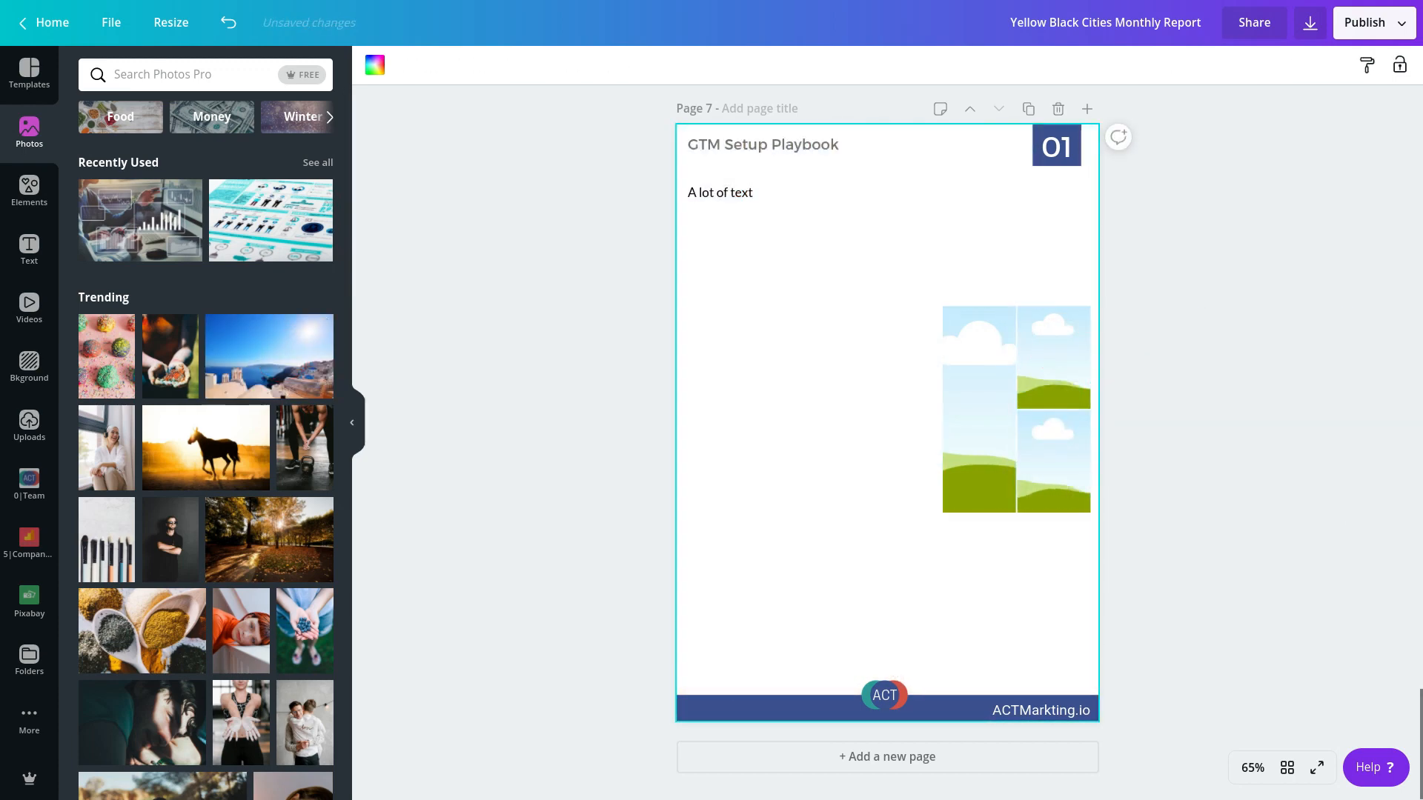
drag(283, 356, 1052, 359)
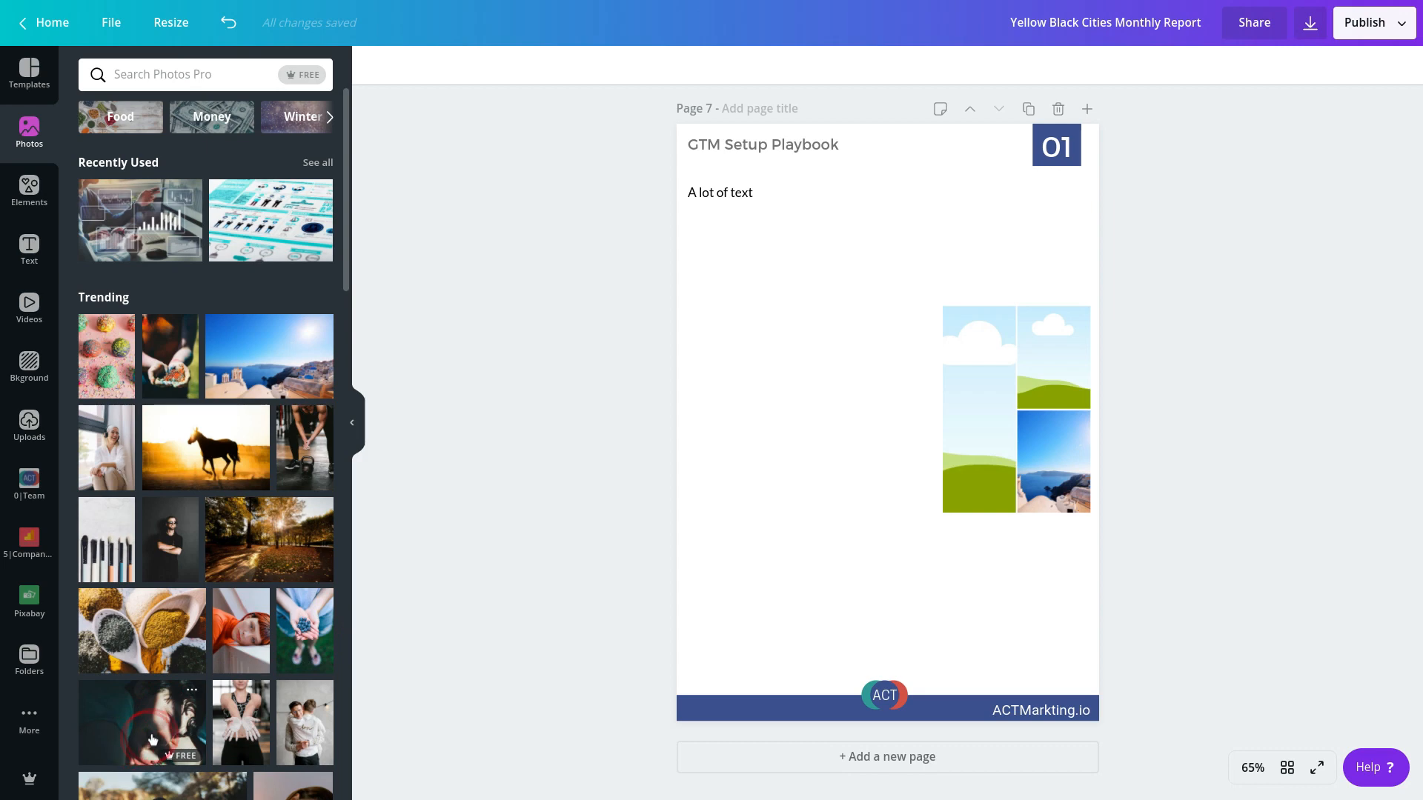
drag(270, 222, 1000, 412)
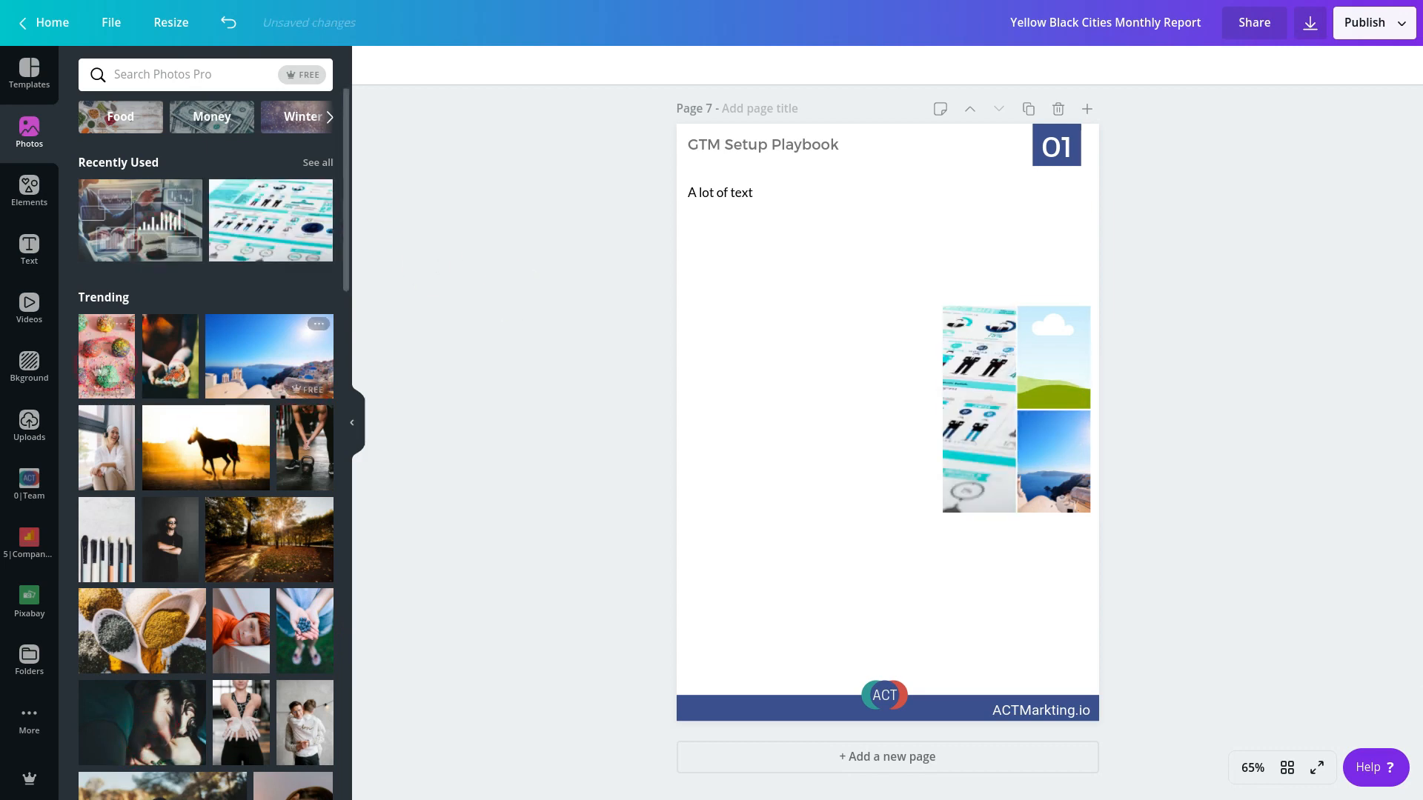
drag(140, 231, 1052, 356)
click(858, 499)
click(1038, 276)
click(970, 400)
click(1207, 391)
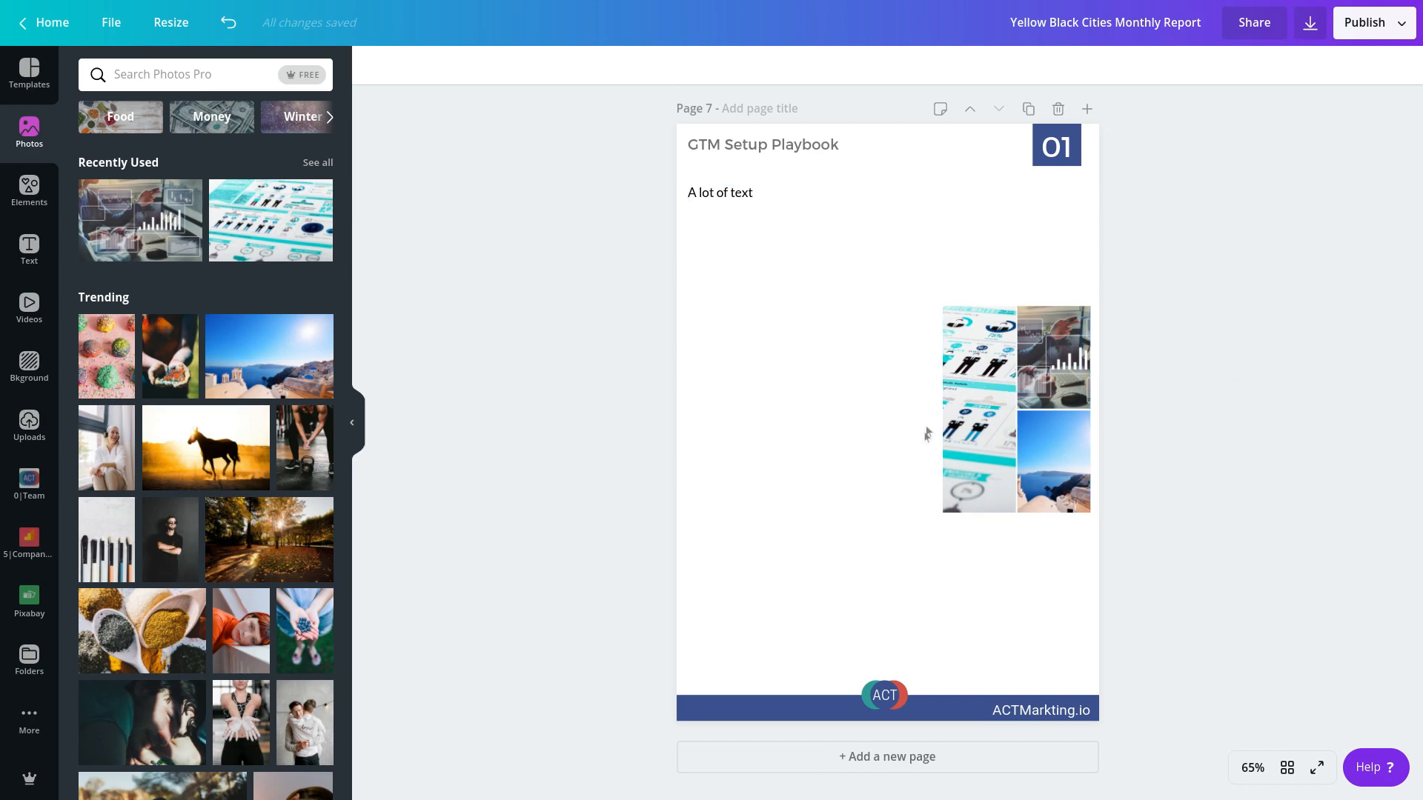
- Duplicate page 7 and replace the photo in the copy's tall grid cell with the spices photo
click(1028, 109)
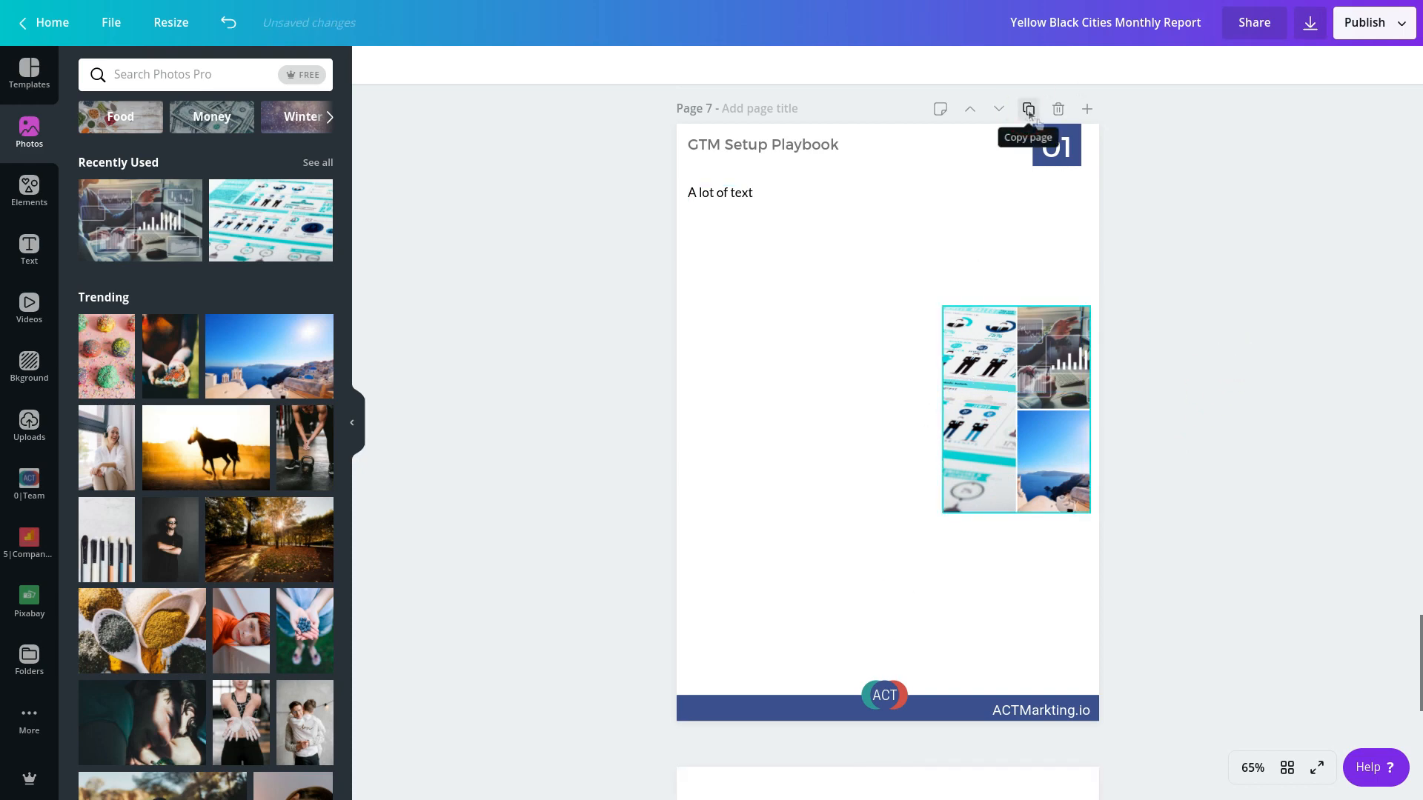
drag(170, 637, 978, 408)
drag(545, 572, 958, 358)
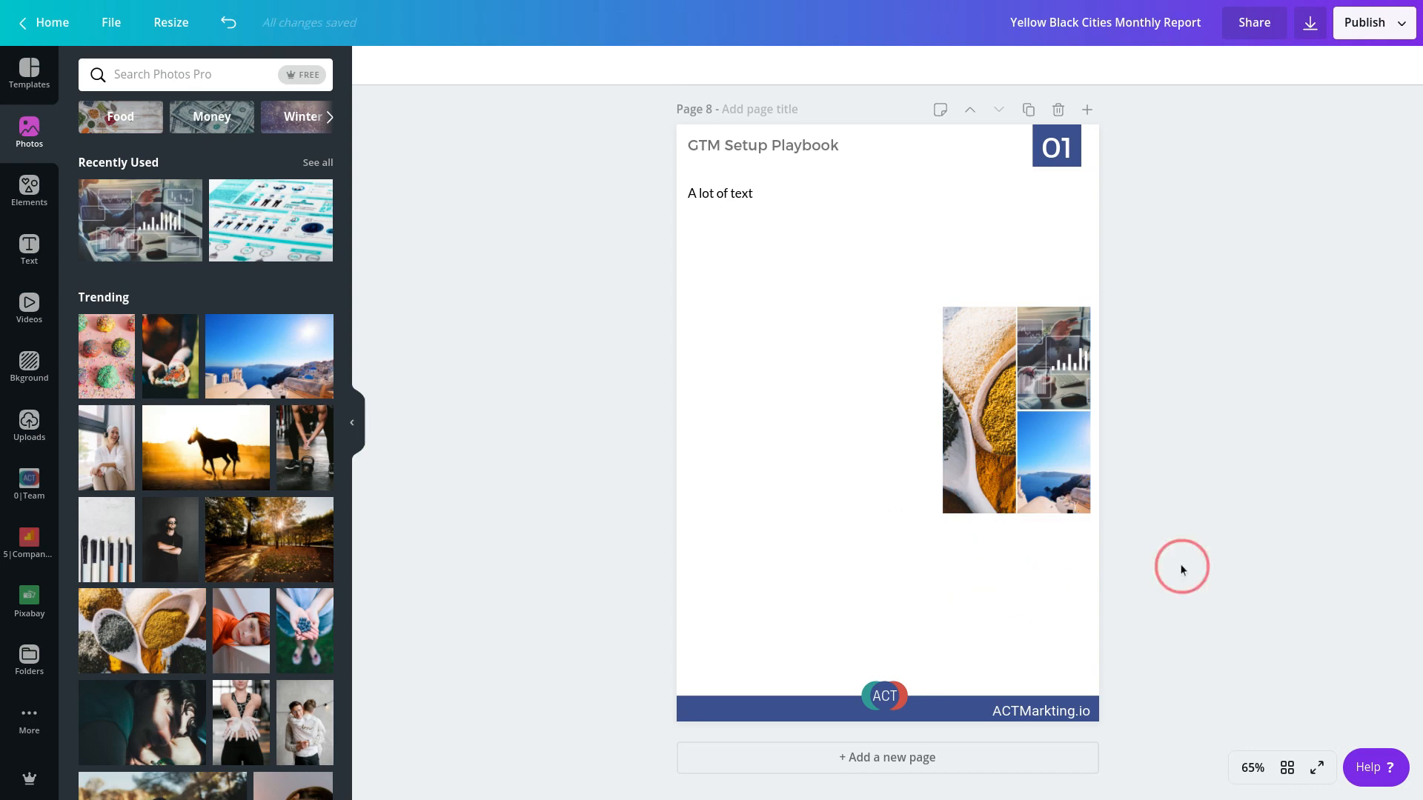
- Change the page number in page 8's header box to 02
scroll(1142, 459, up, 1)
click(1071, 163)
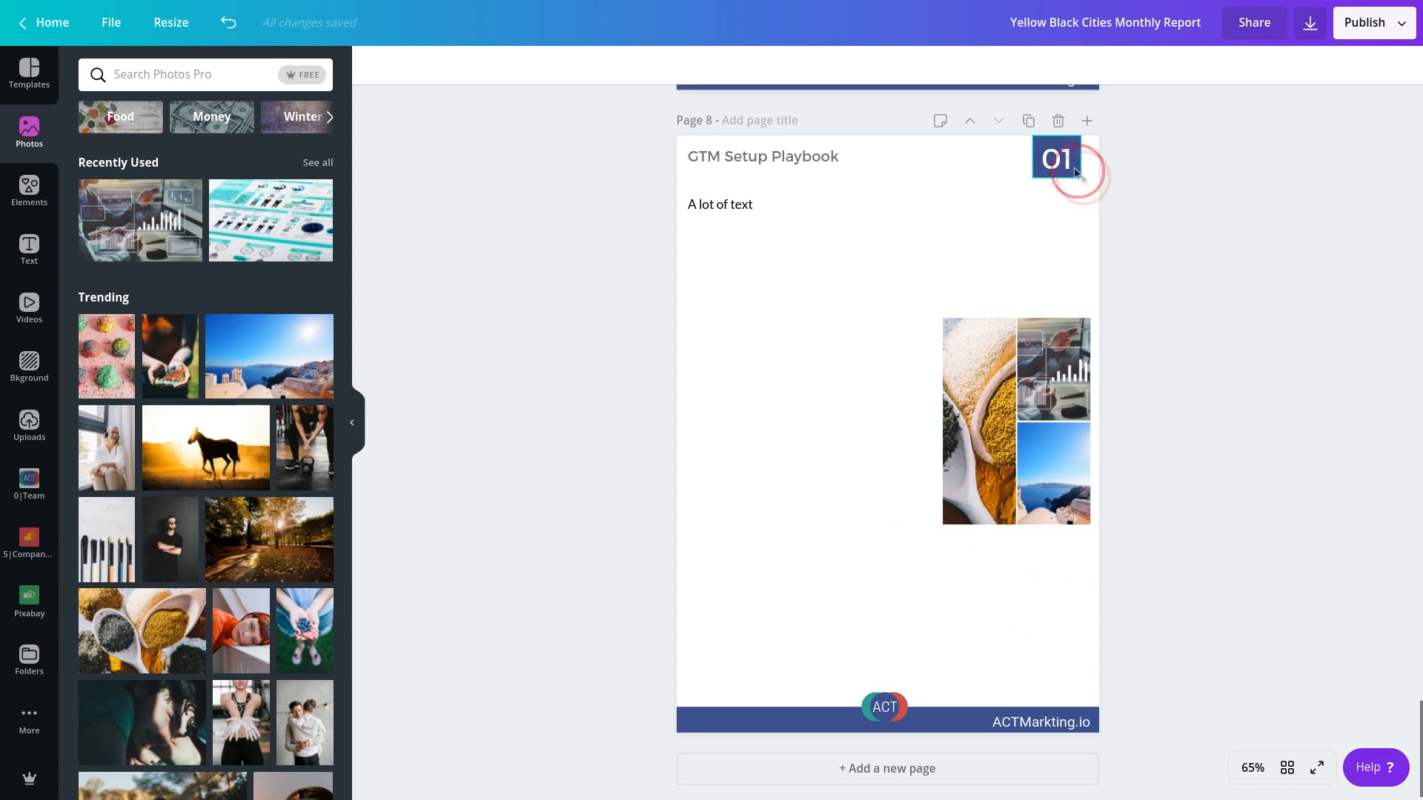
click(1068, 162)
click(1068, 160)
key(Return)
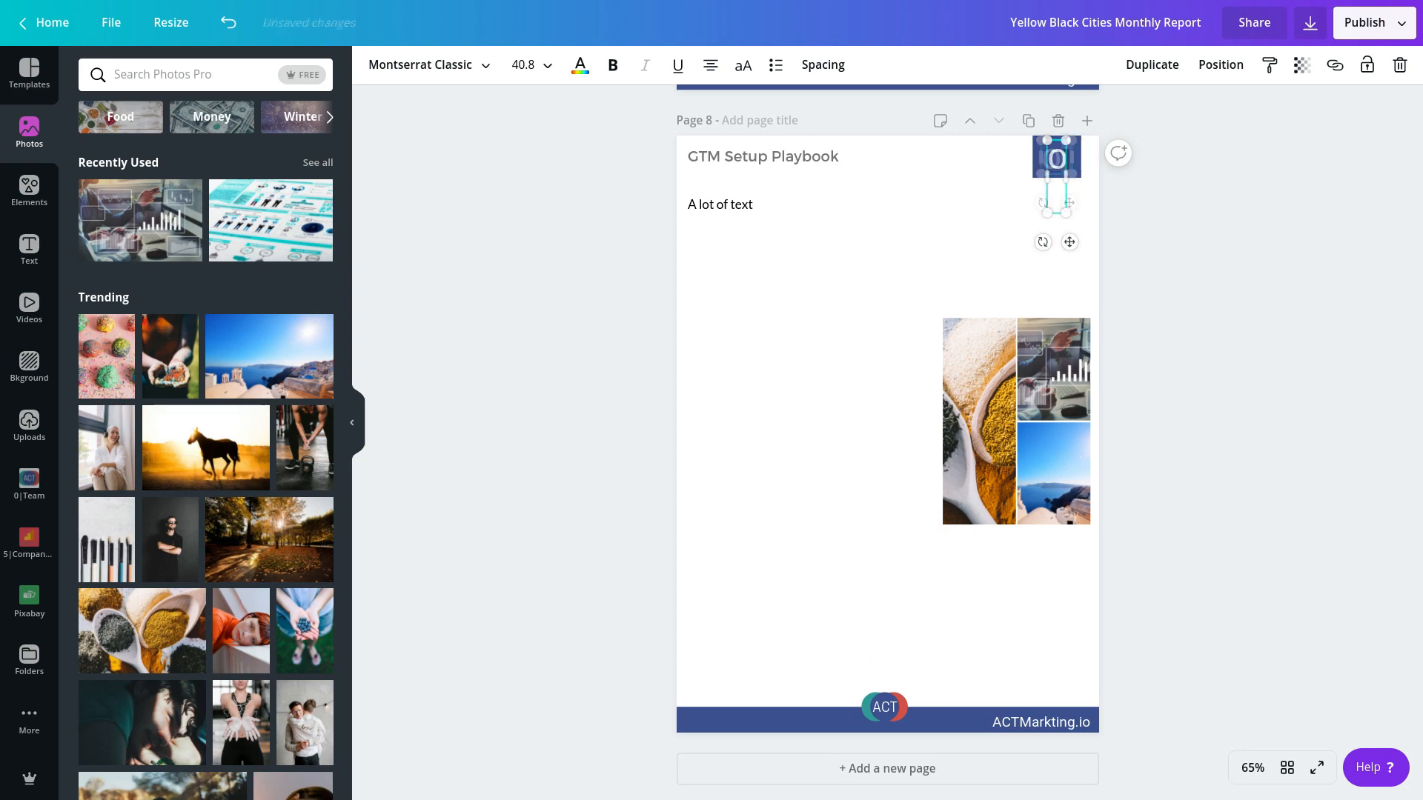
drag(1048, 175, 1083, 174)
click(1166, 213)
scroll(1172, 246, up, 2)
scroll(1172, 246, up, 5)
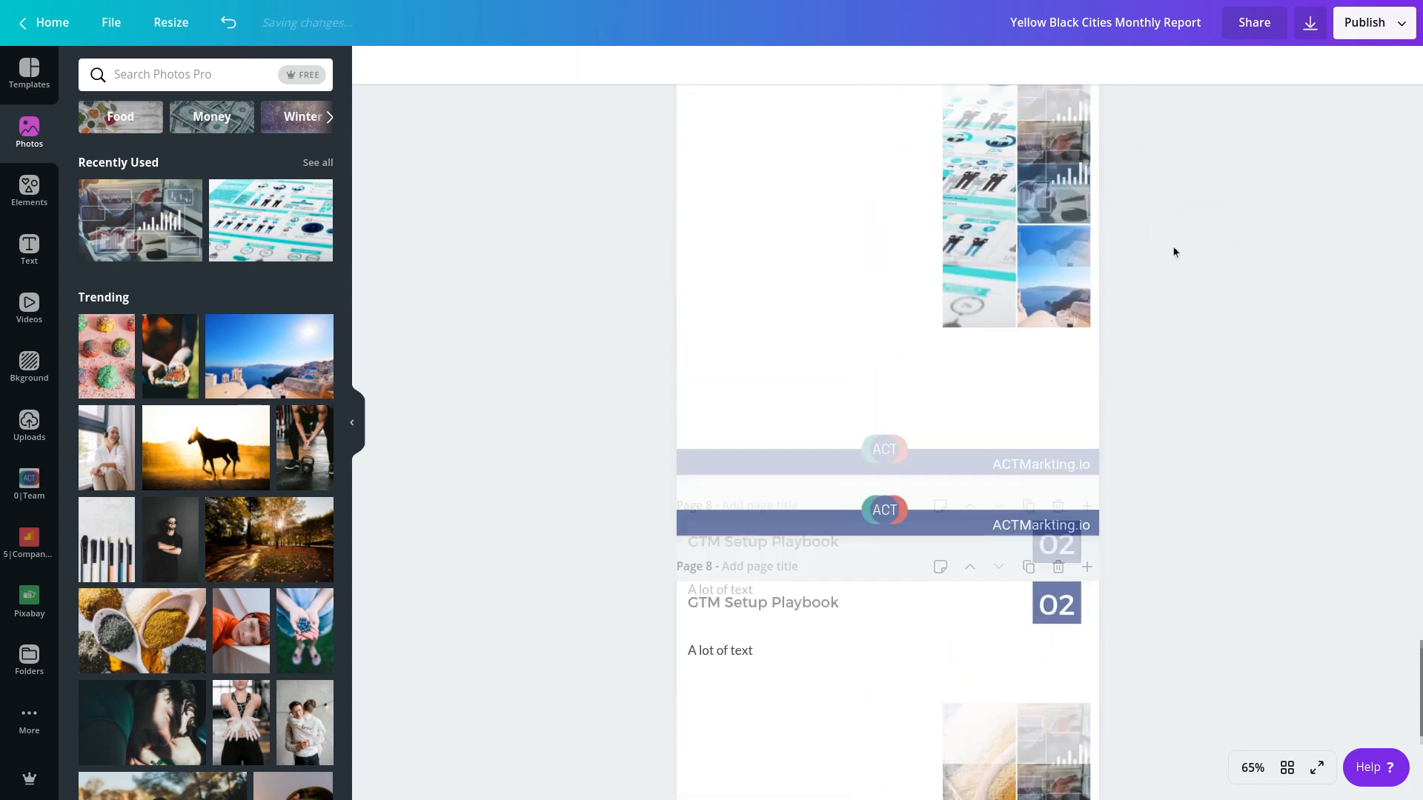
scroll(887, 420, down, 8)
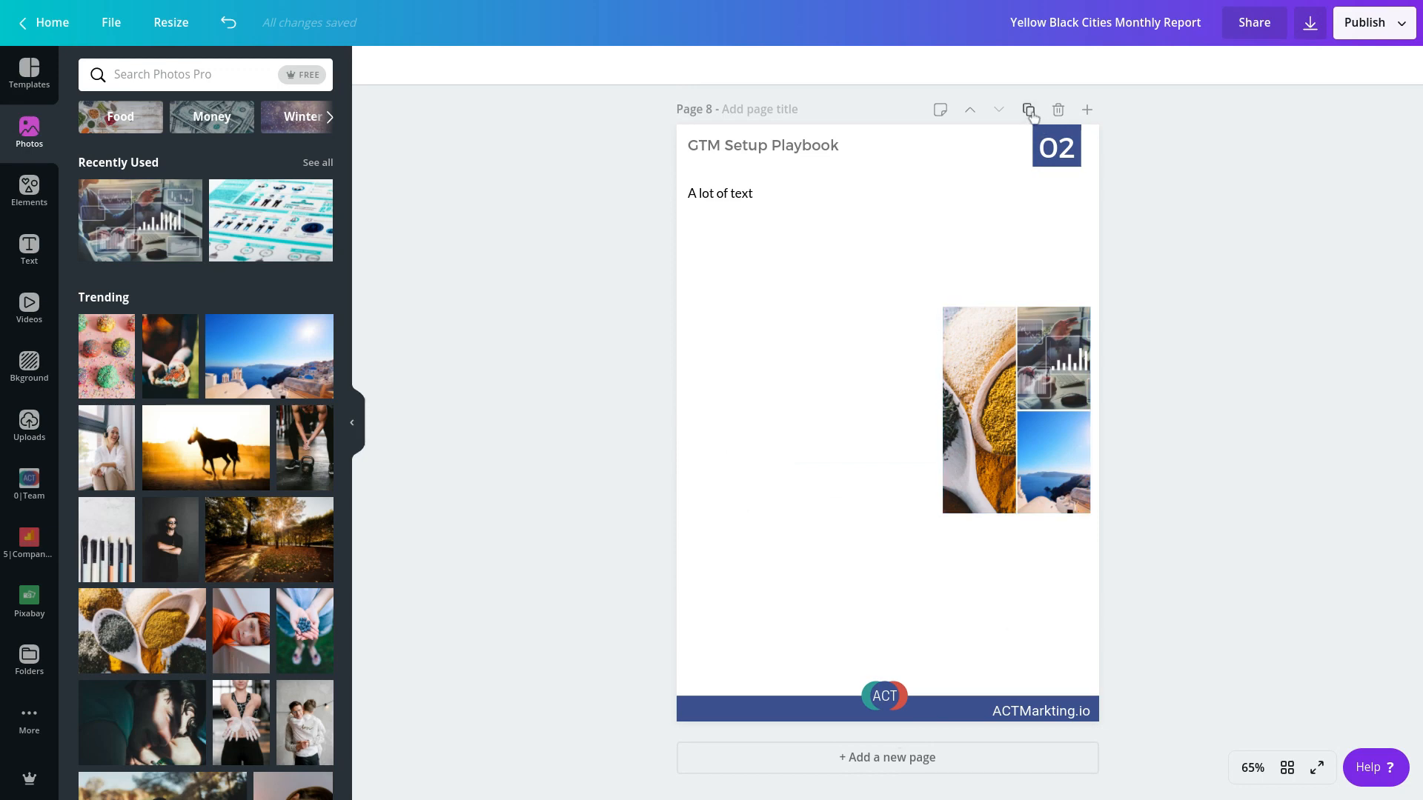
- Duplicate page 8 and add a wide orange rectangle just above the footer logo on the copy
click(1030, 110)
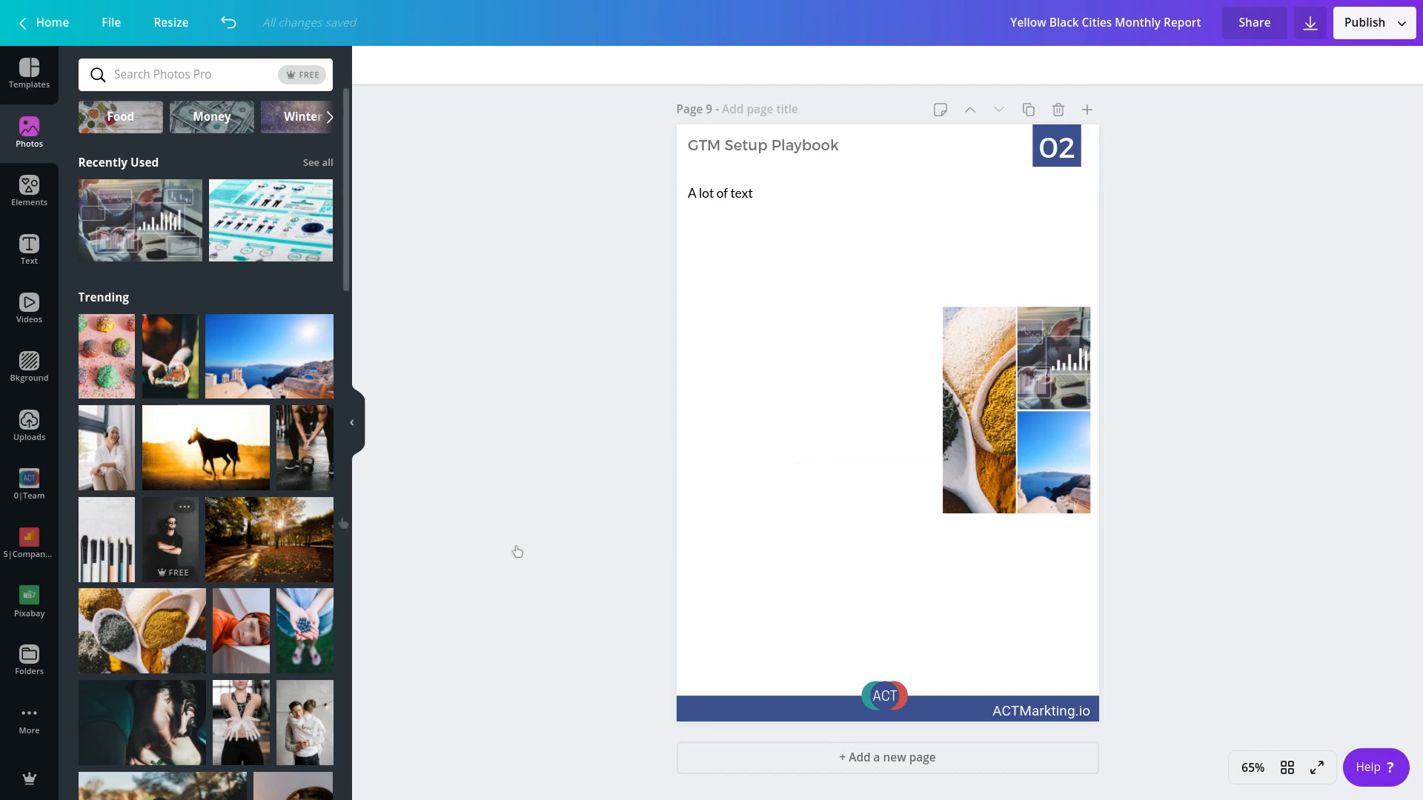
click(29, 194)
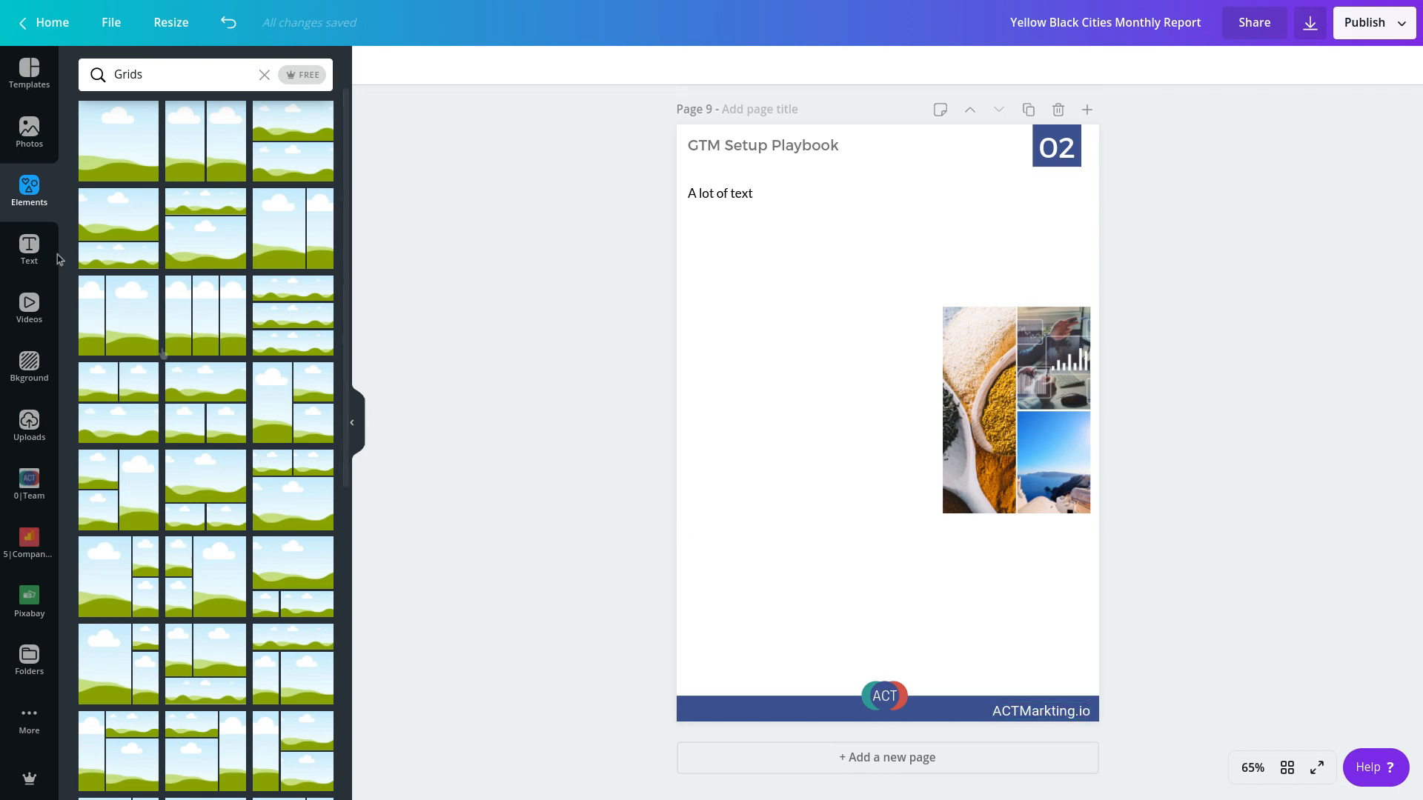
click(264, 74)
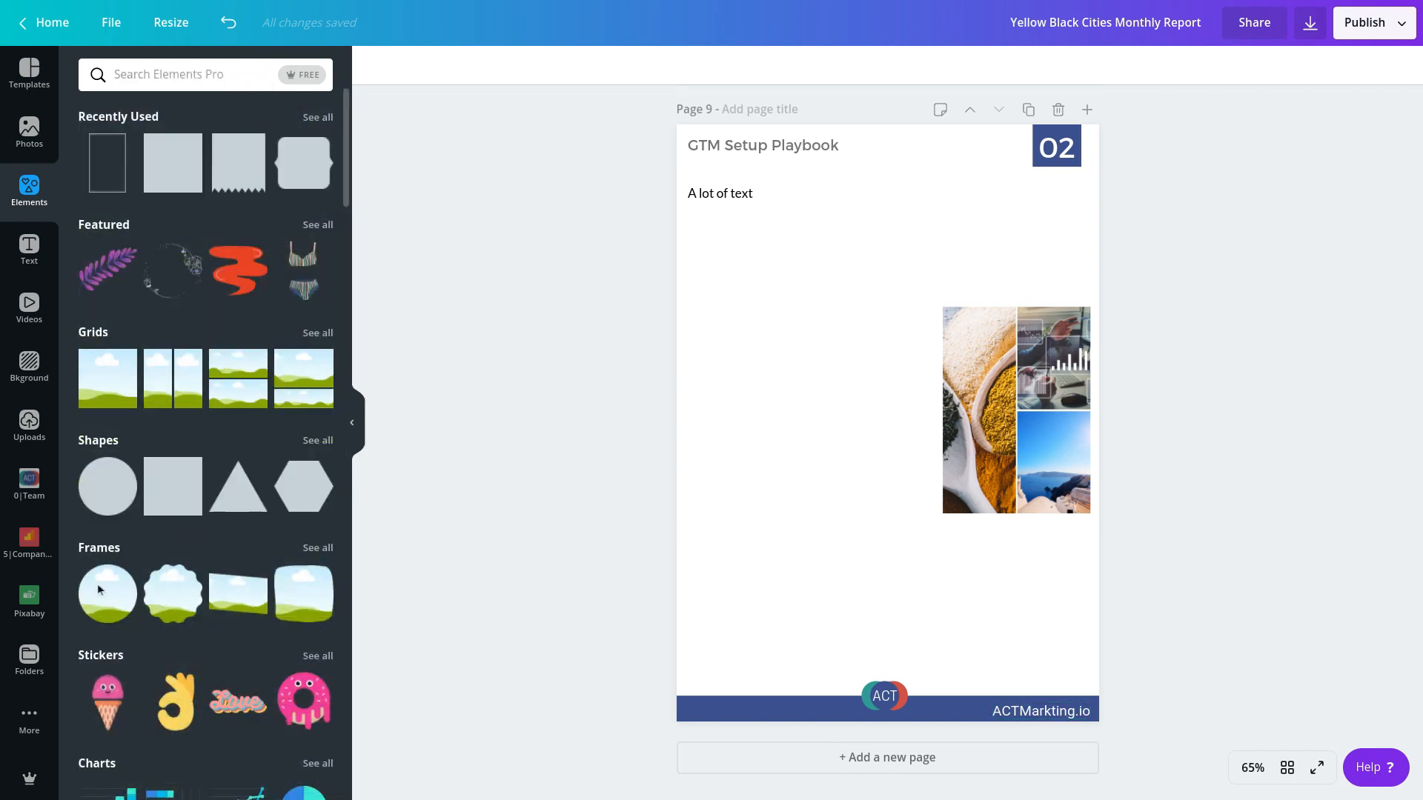
click(172, 486)
drag(887, 254, 888, 641)
drag(1052, 666, 886, 645)
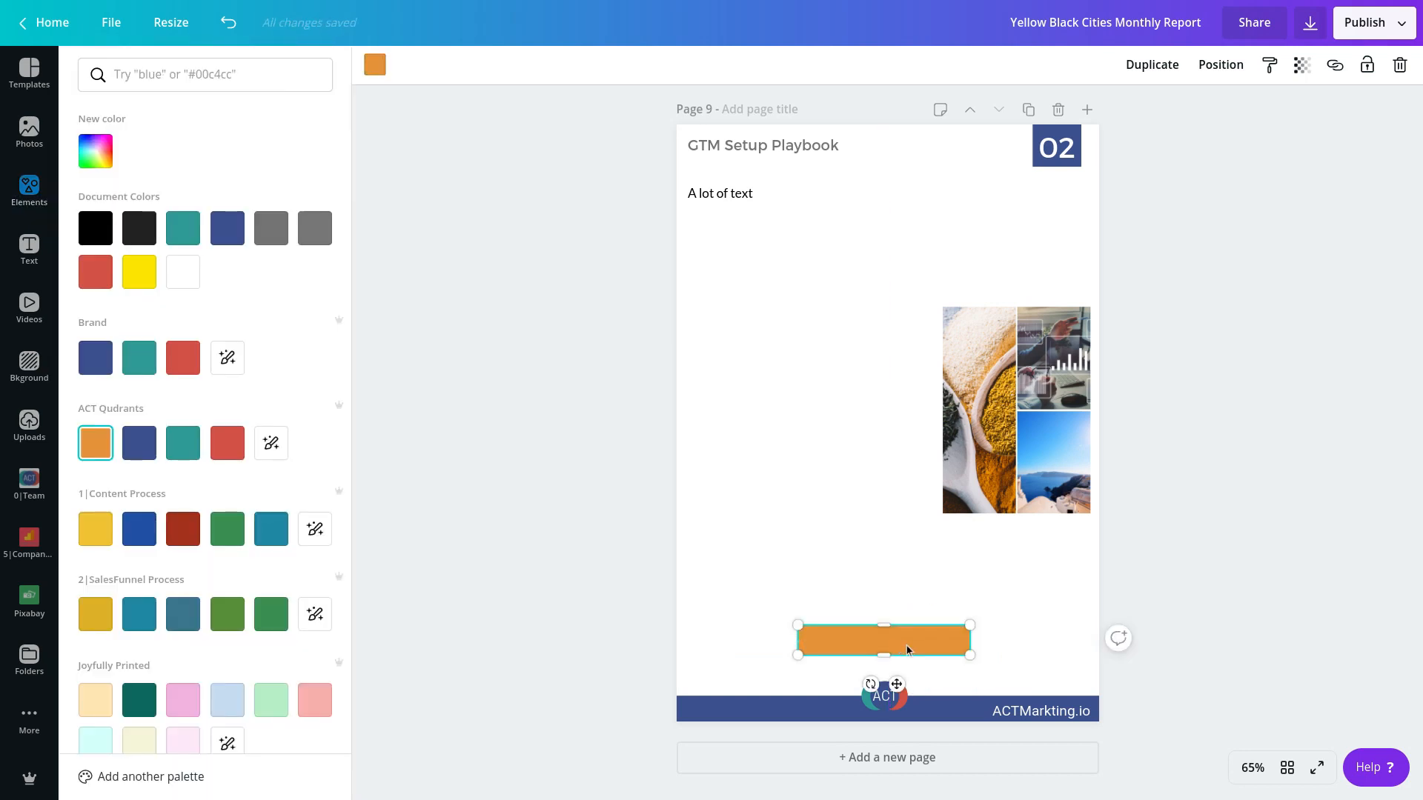
- Duplicate the orange rectangle and set the copy's transparency to 39 as a shadow
key(ctrl+d)
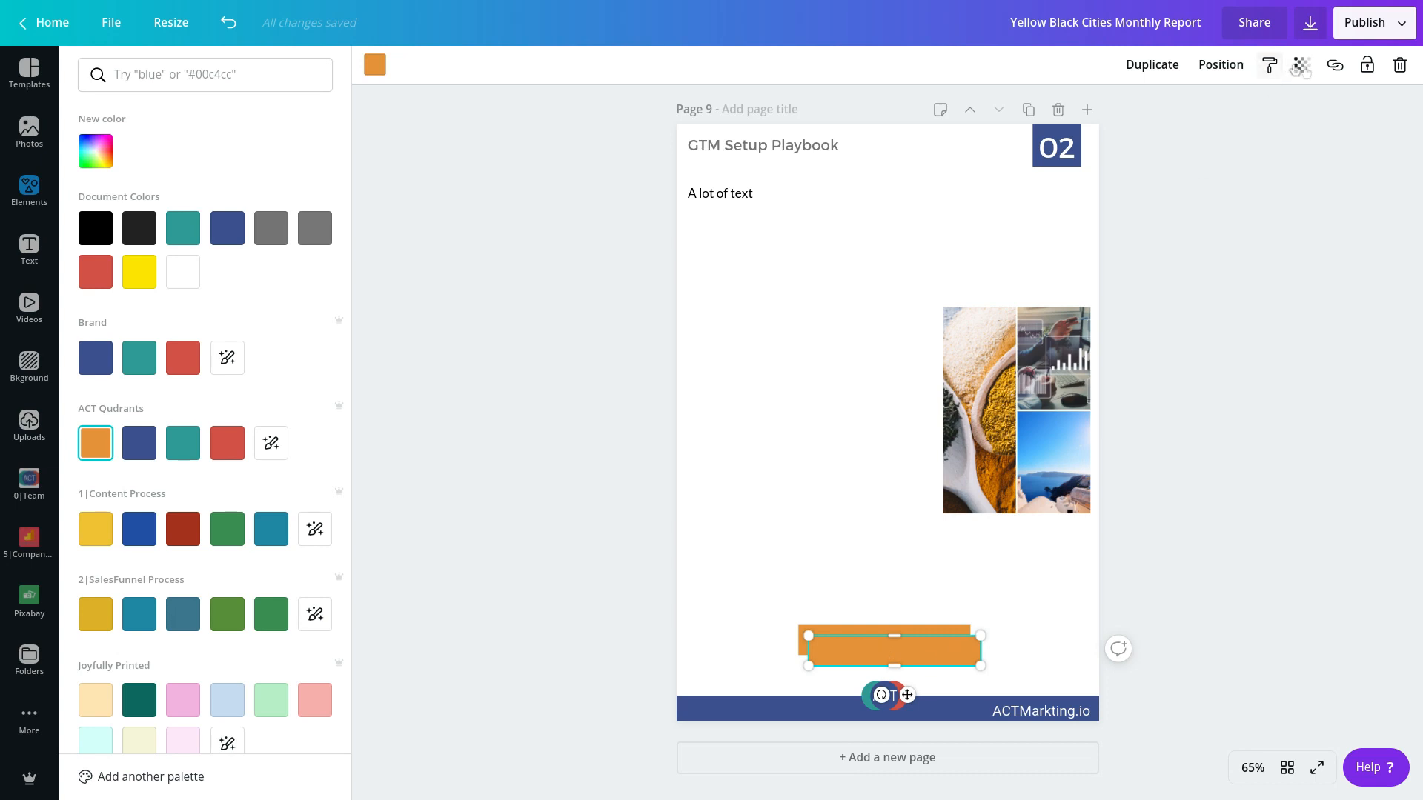
click(1301, 66)
click(1205, 108)
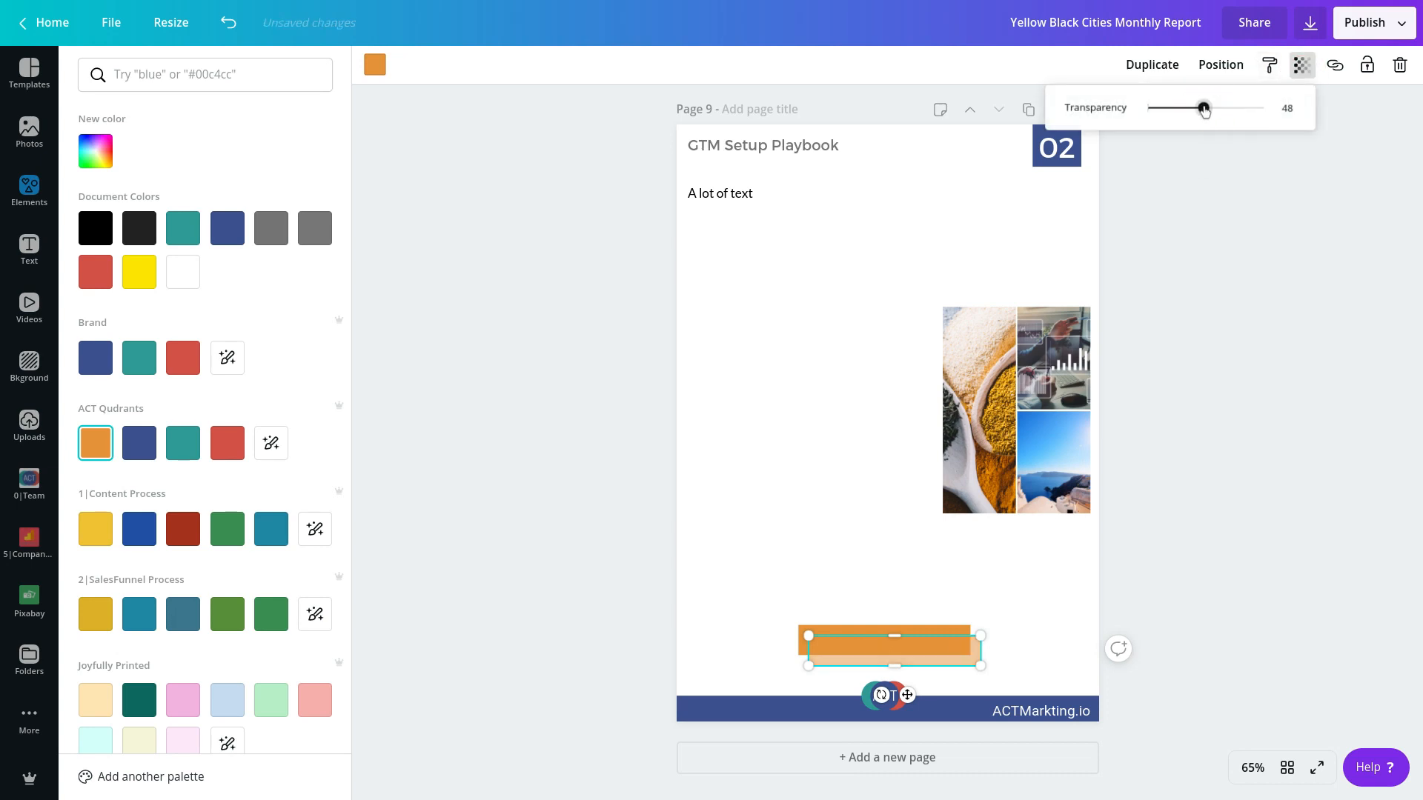
drag(1204, 108, 1194, 109)
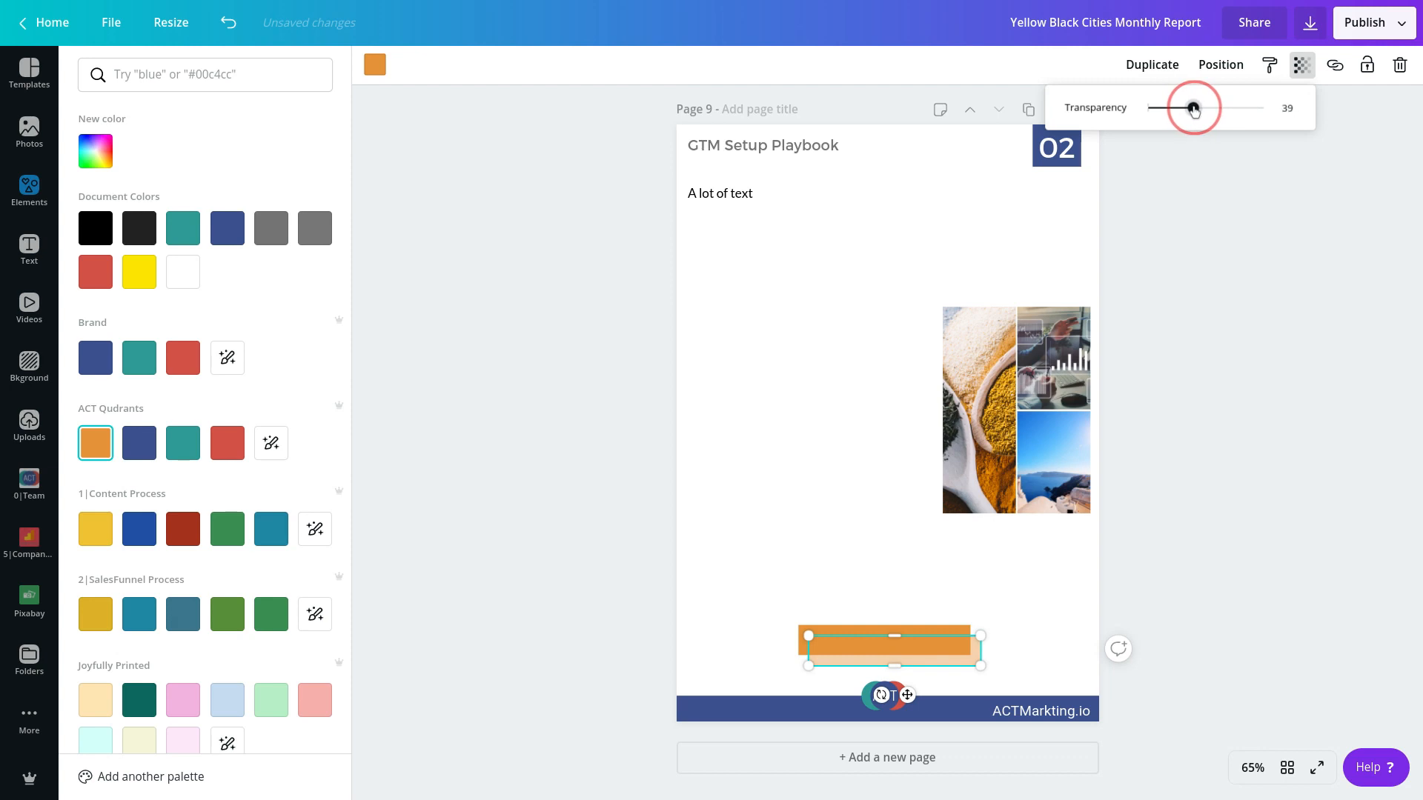
click(1217, 609)
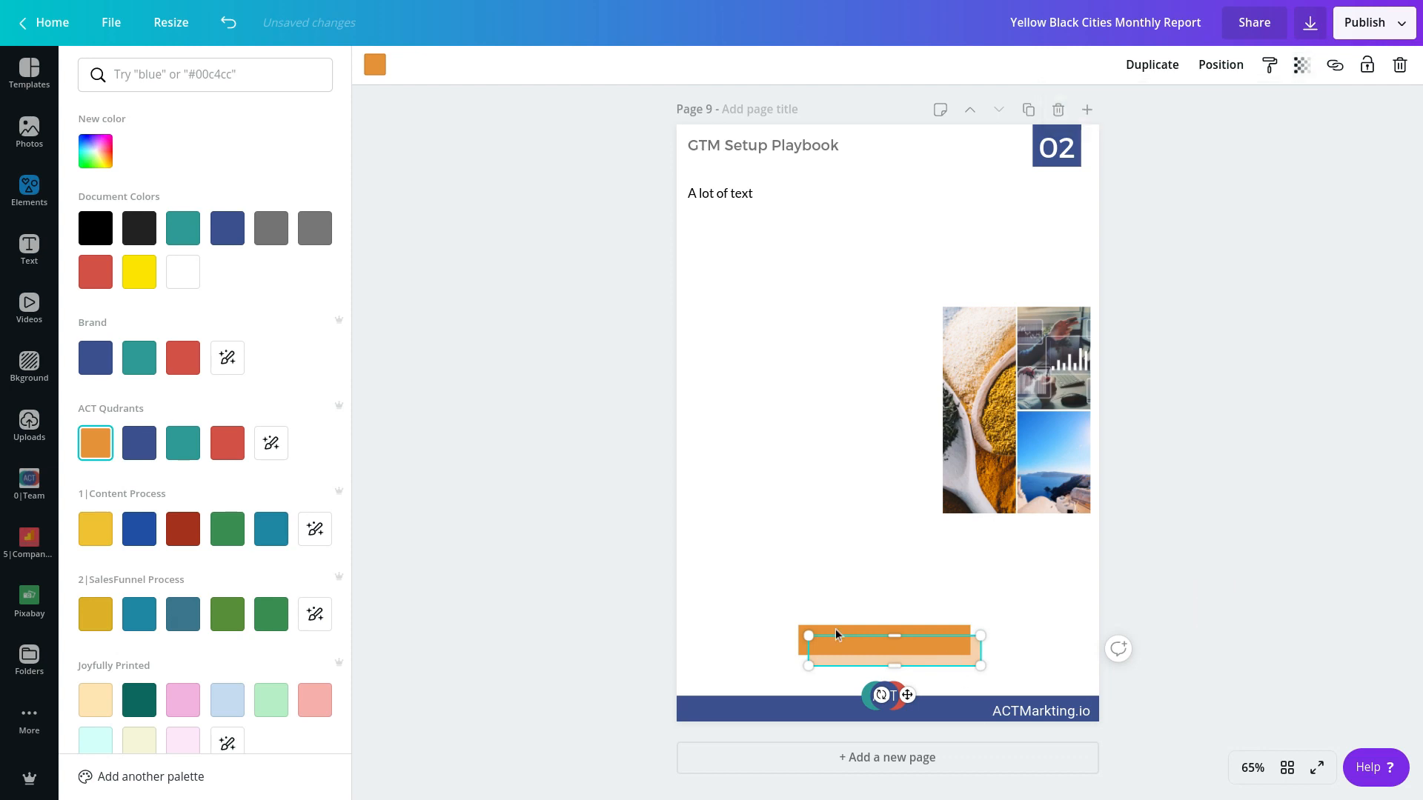
- Shift the solid orange rectangle closer to its translucent copy and bring it forward in the layer order
click(1150, 582)
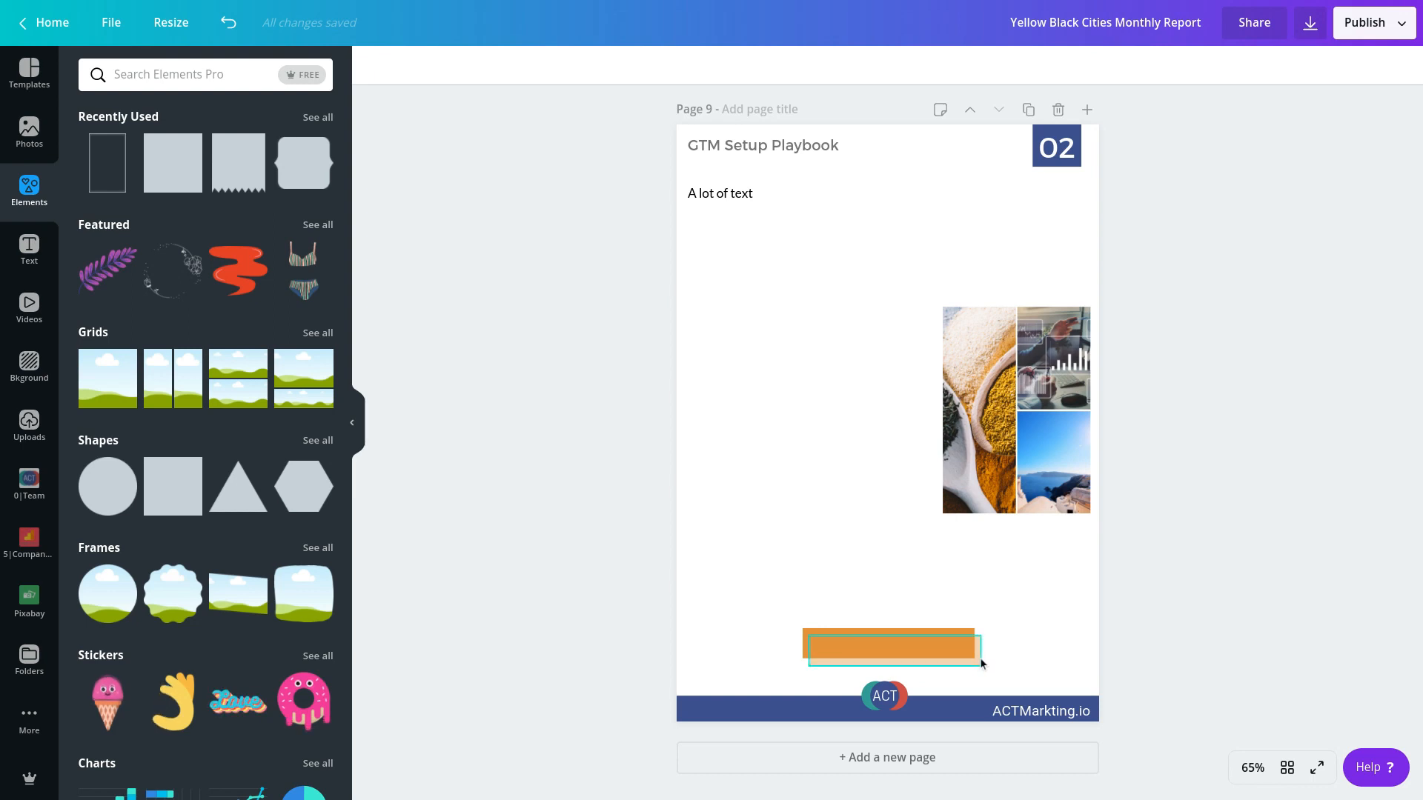
click(917, 630)
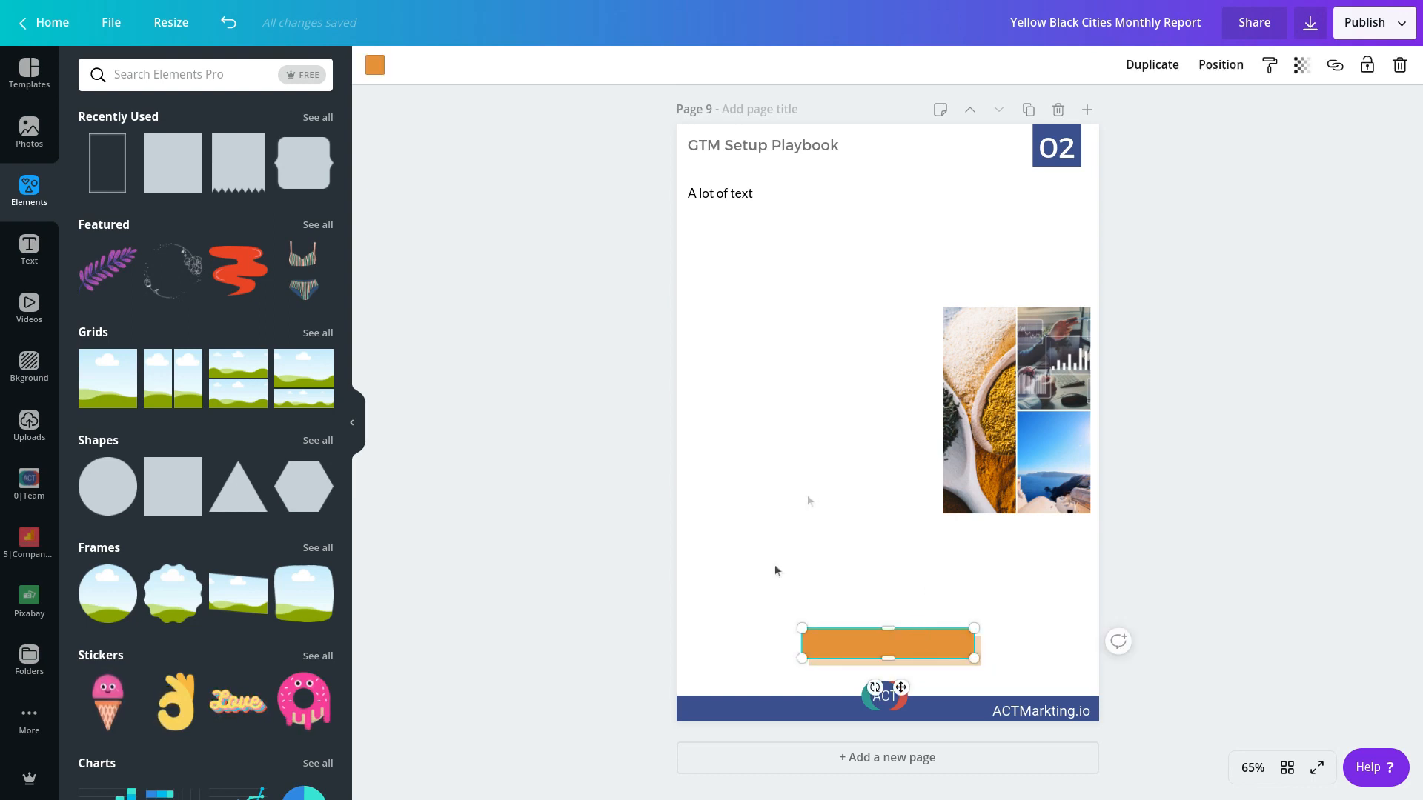
click(1227, 71)
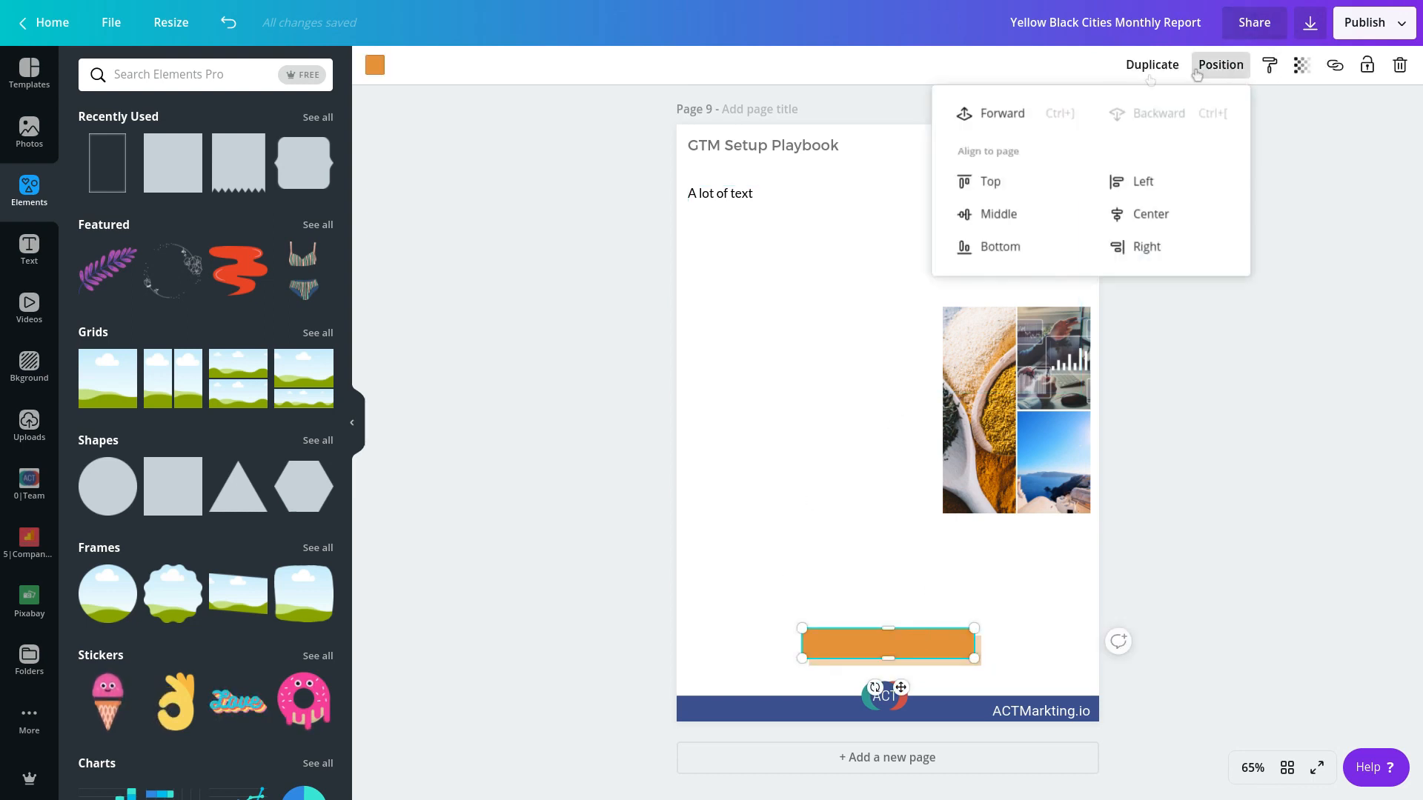
click(1002, 115)
click(1181, 561)
click(1180, 673)
- Duplicate the footer's web address text, place the copy on the orange rectangle, and change it to "Click Here To Download"
click(1041, 712)
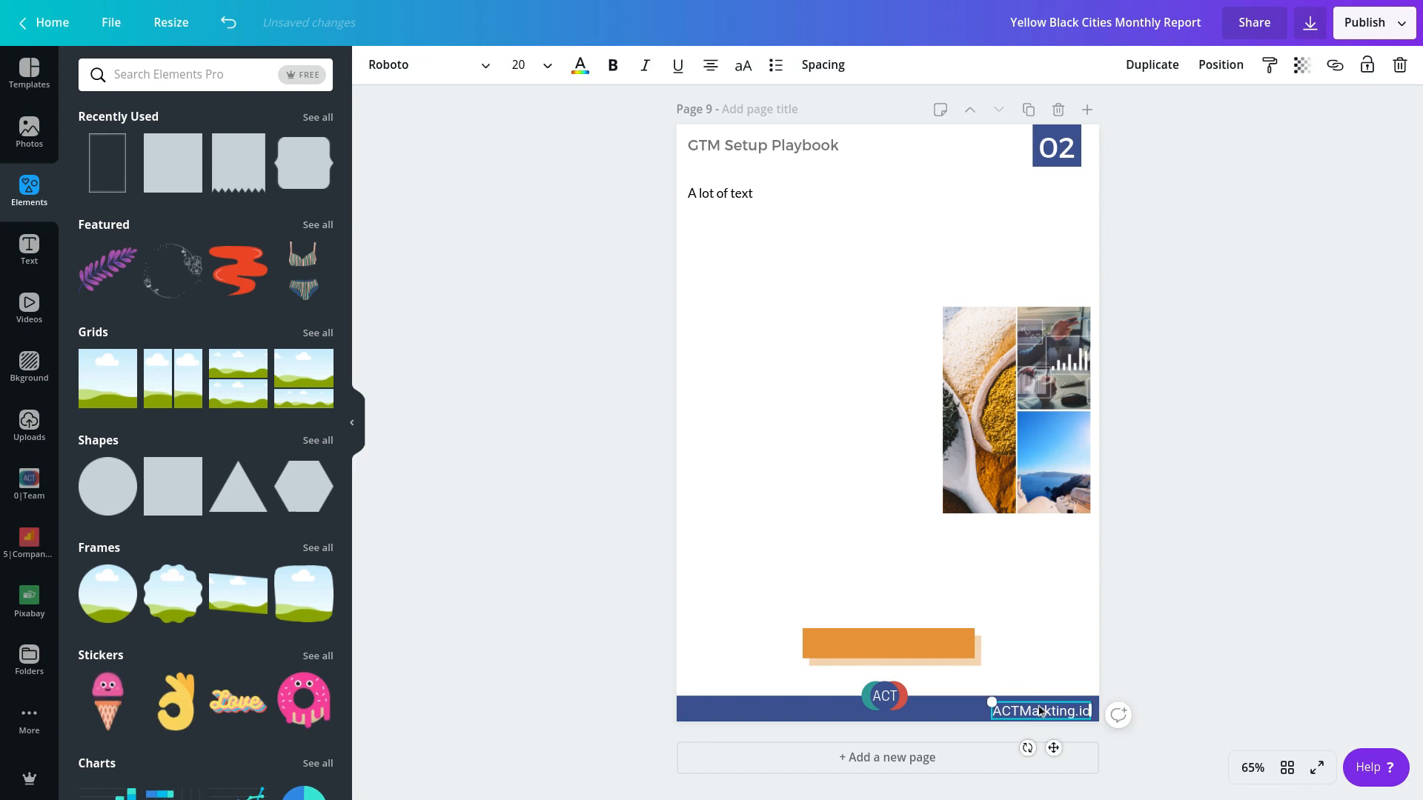
click(1151, 64)
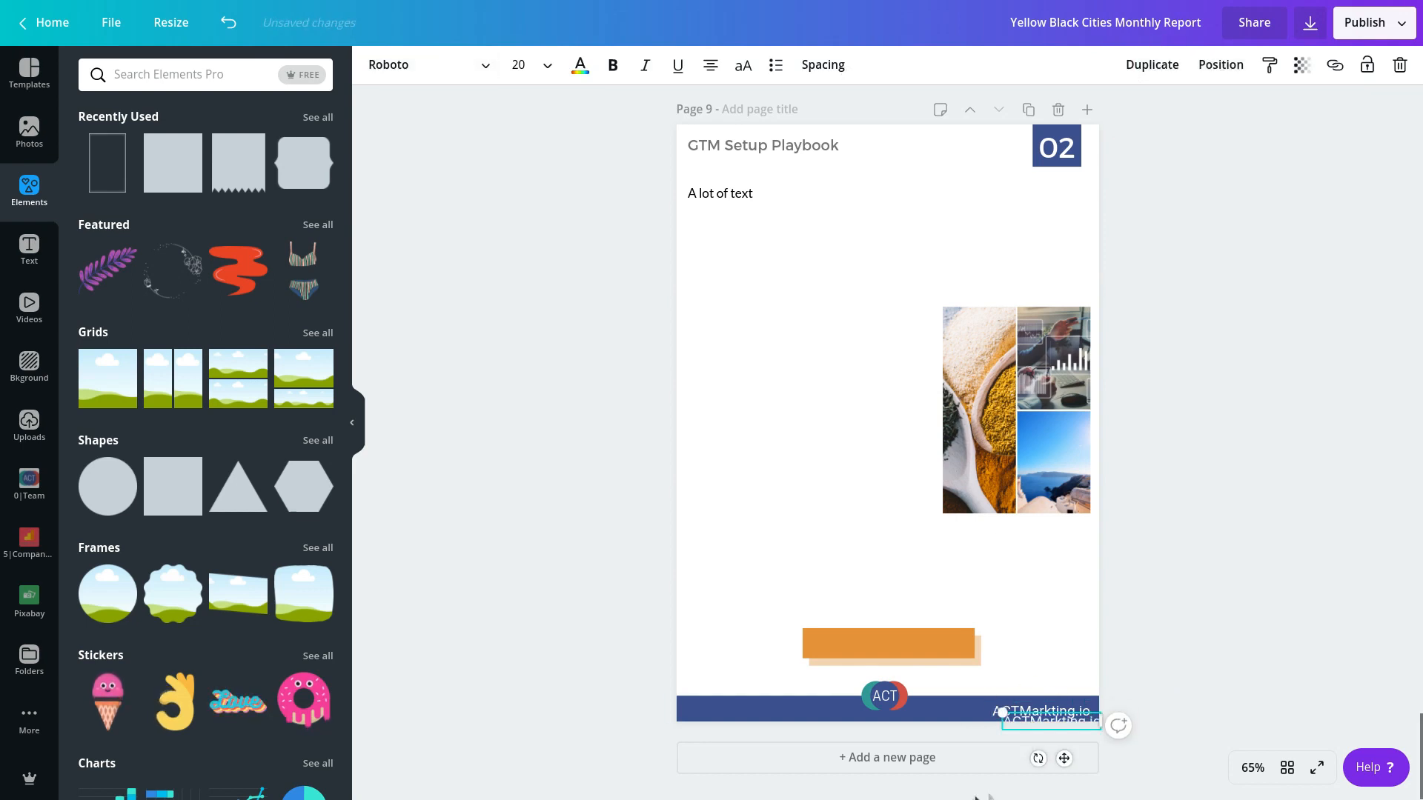
drag(1047, 717, 860, 640)
double_click(864, 648)
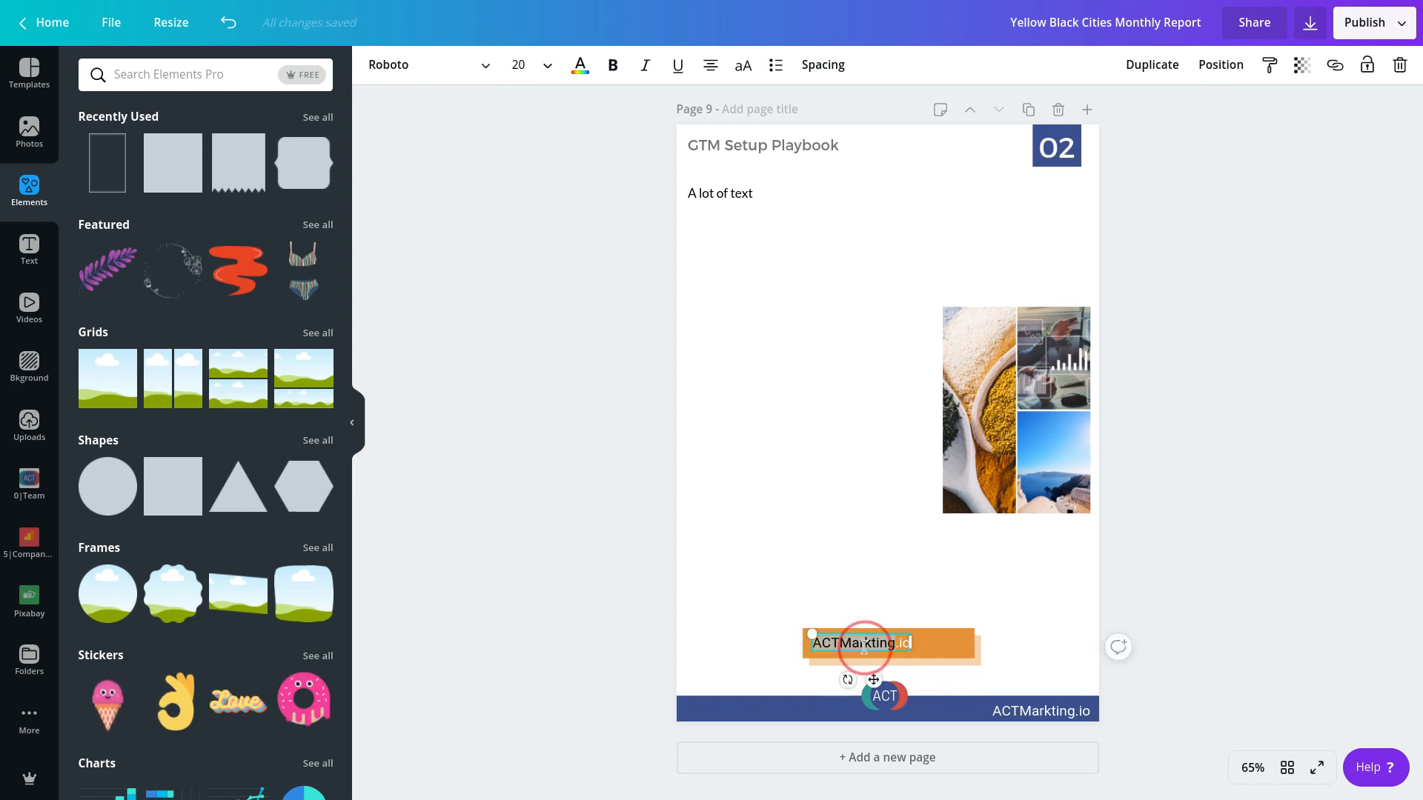
text(Click Here To Download)
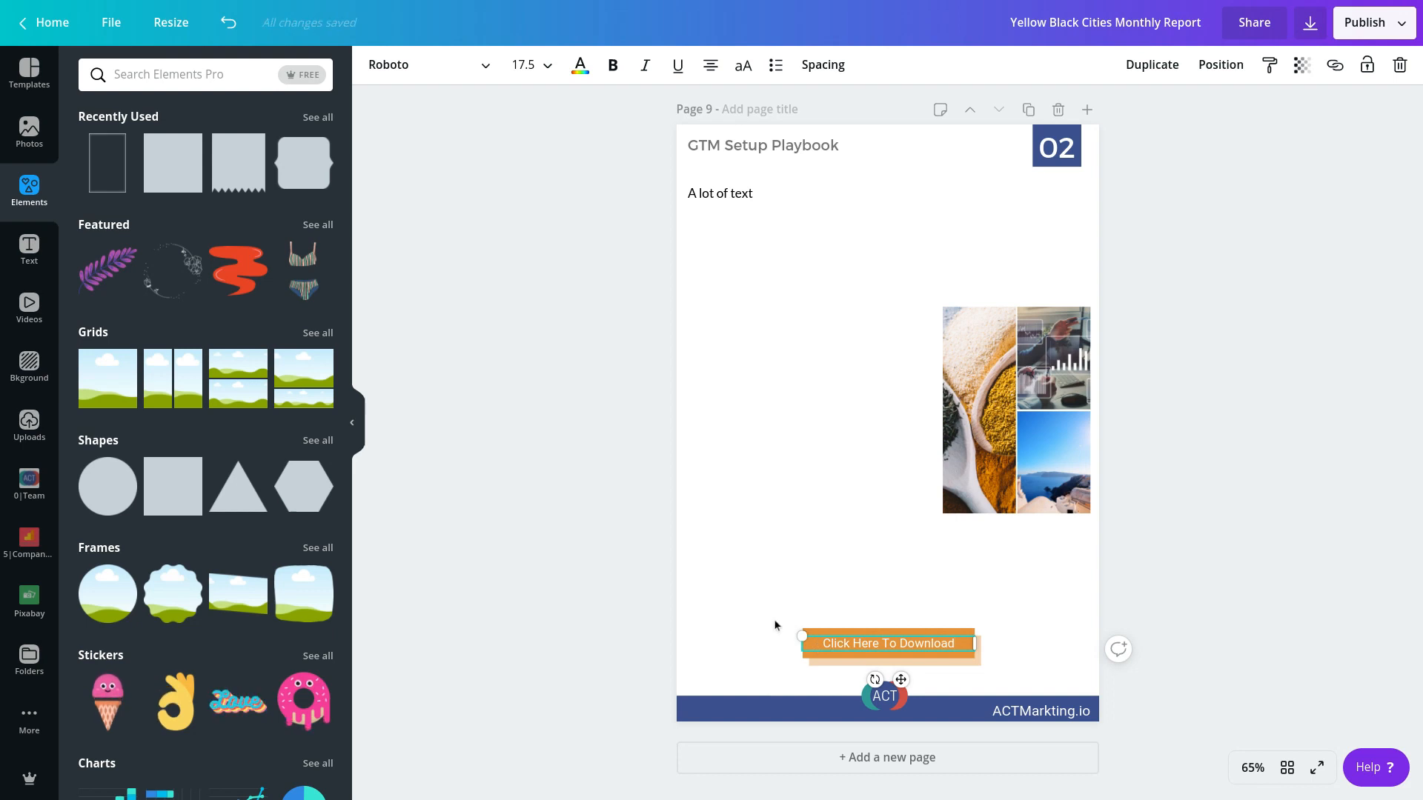
- Group the "Click Here To Download" text with both orange rectangles
click(792, 642)
drag(983, 674, 798, 622)
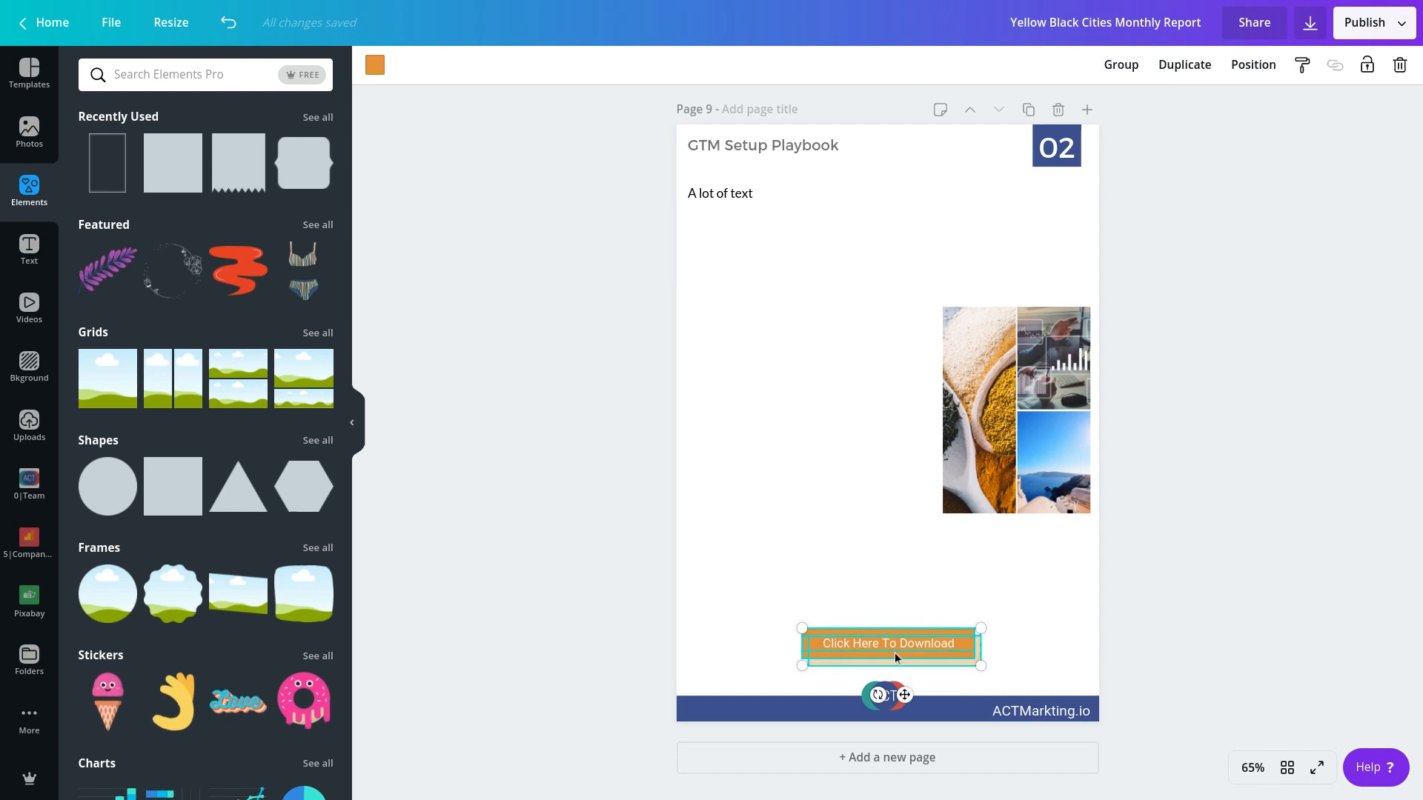
click(1121, 65)
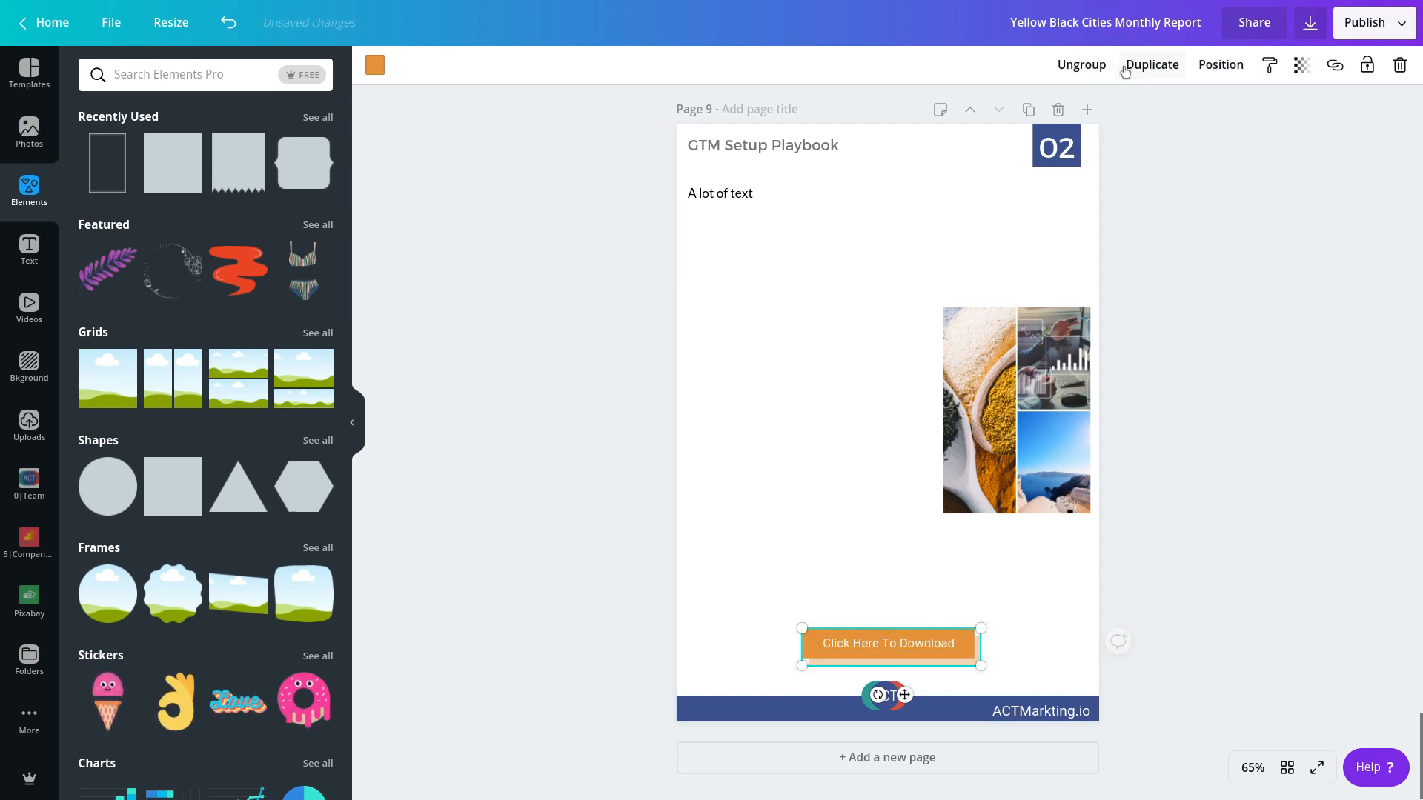
- View the link setting for the grouped download button and close it without entering an address
click(1336, 68)
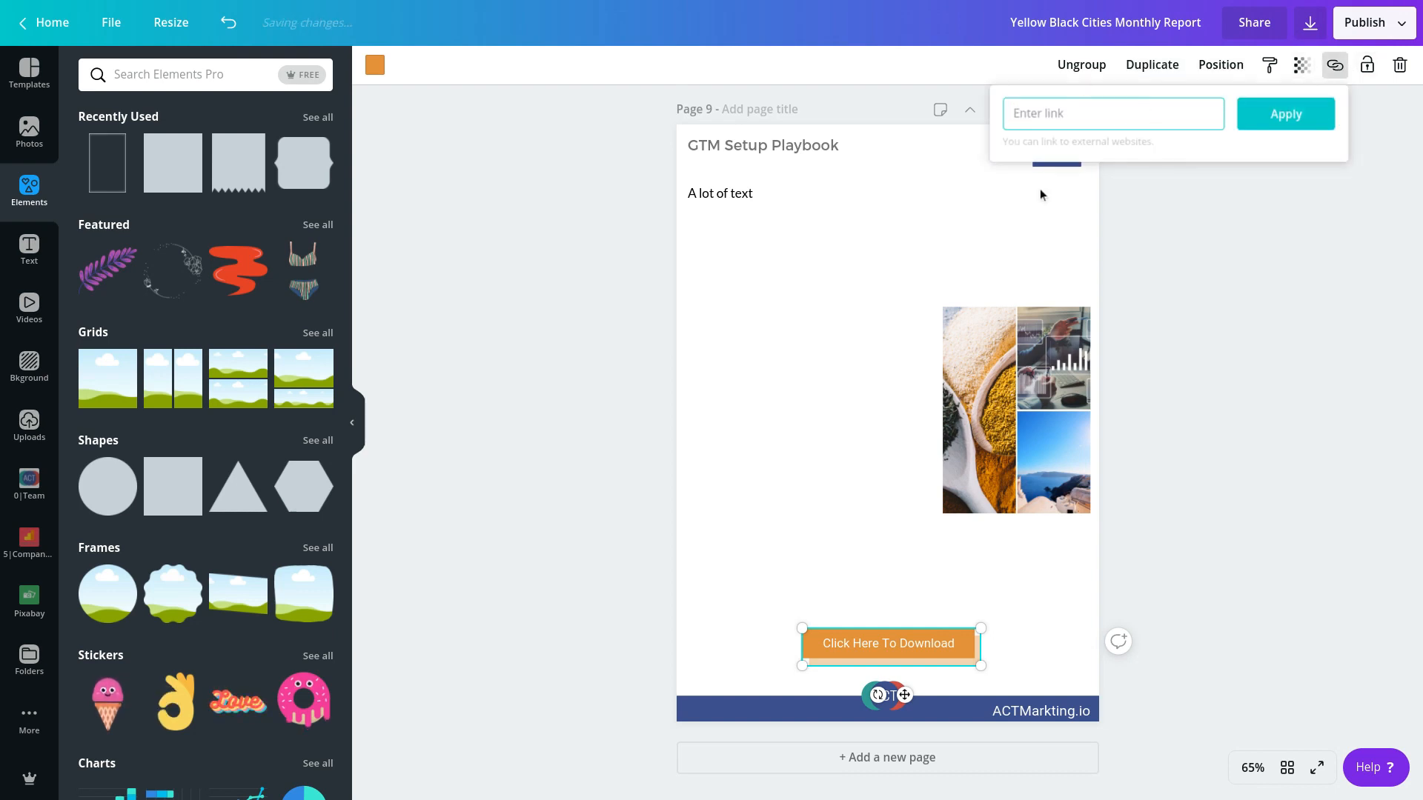
click(1279, 476)
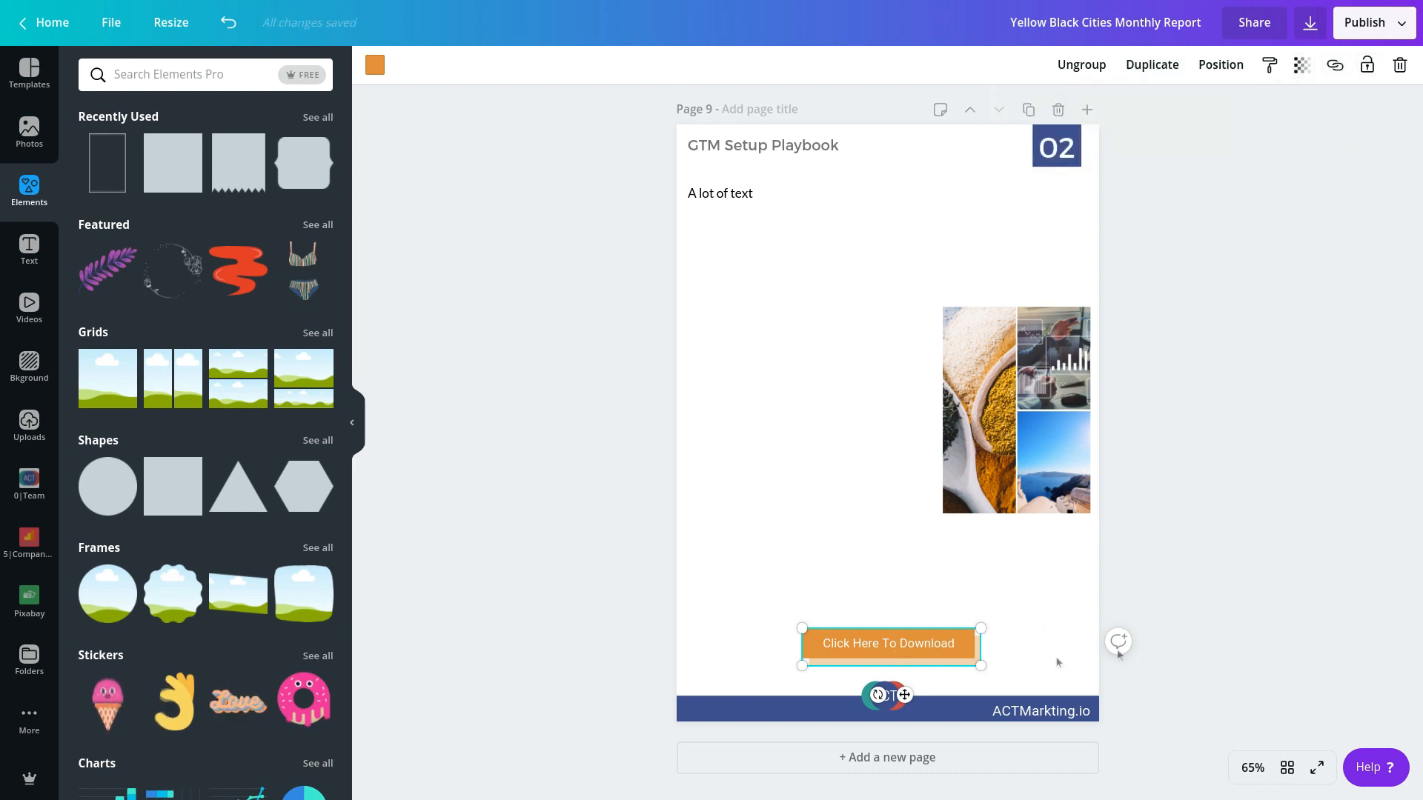
drag(883, 645, 878, 652)
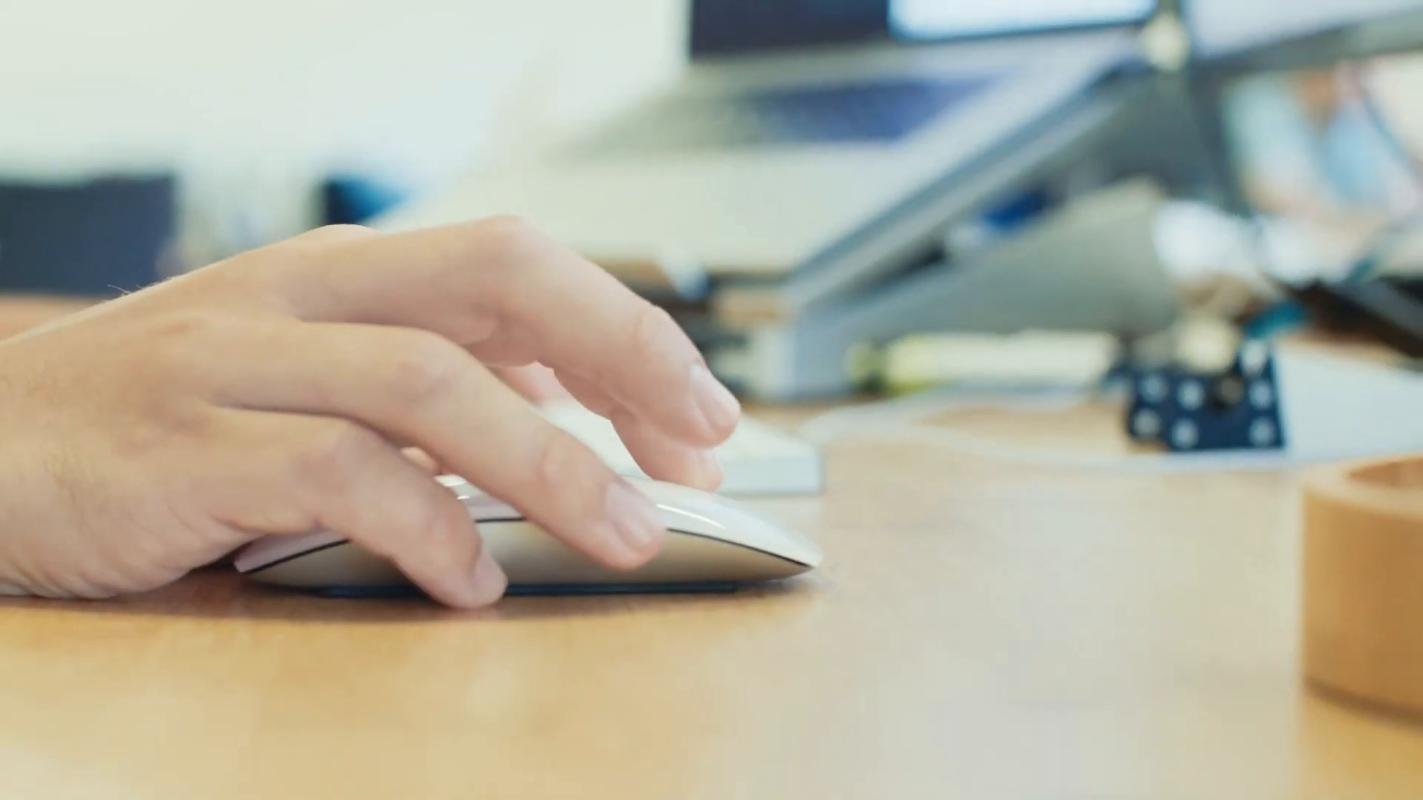